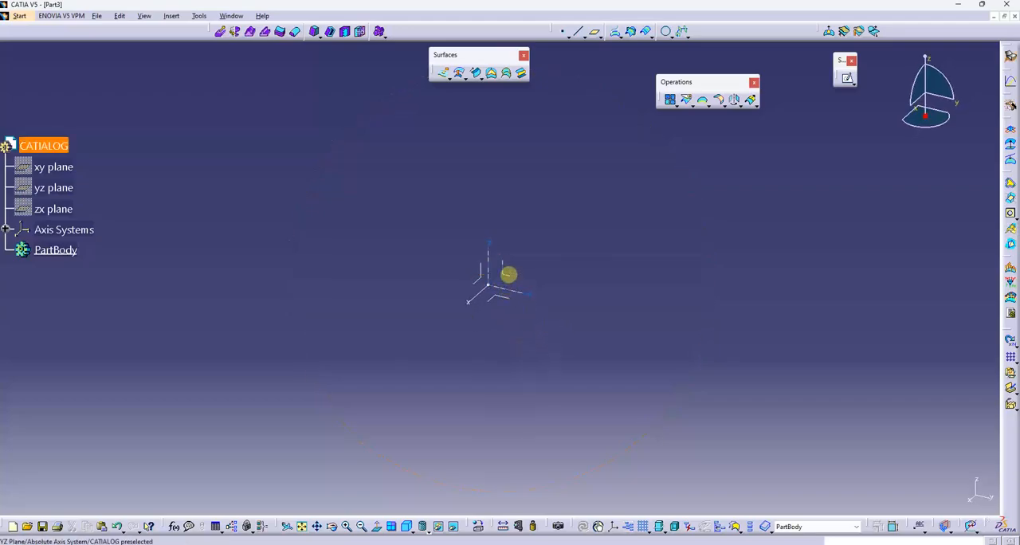
- On the YZ plane, sketch a profile with a horizontal line about 31 mm long from the vertical axis, a tangent arc and a vertical line ending on the horizontal axis
{"action": "left_click", "coordinate": [847, 77]}
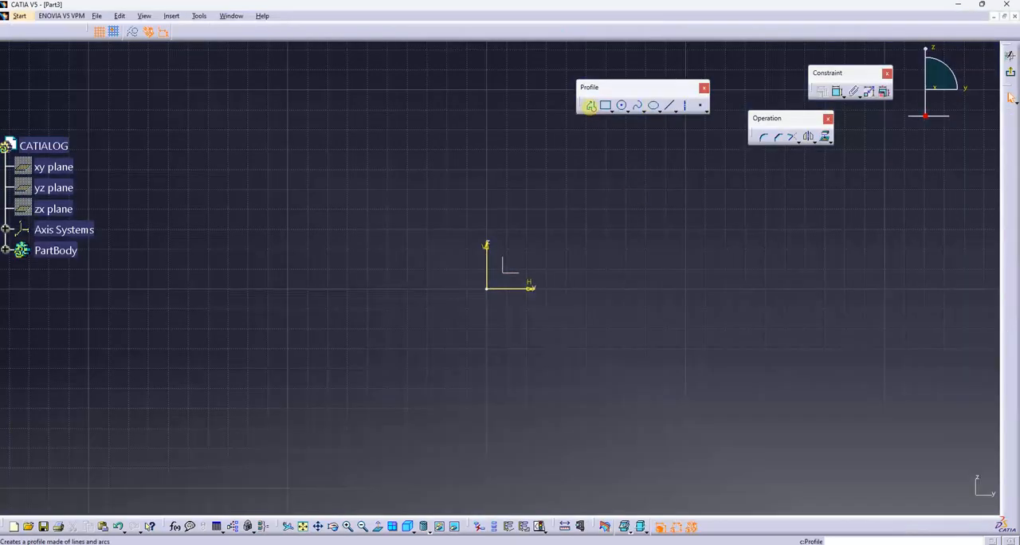
{"action": "left_click", "coordinate": [590, 106]}
{"action": "left_click", "coordinate": [487, 183]}
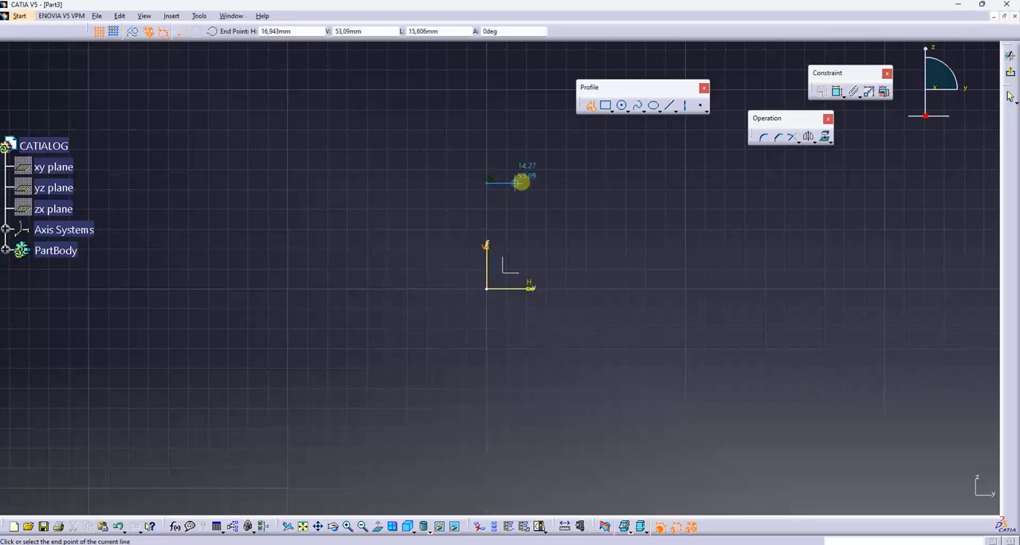
{"action": "left_click", "coordinate": [533, 181]}
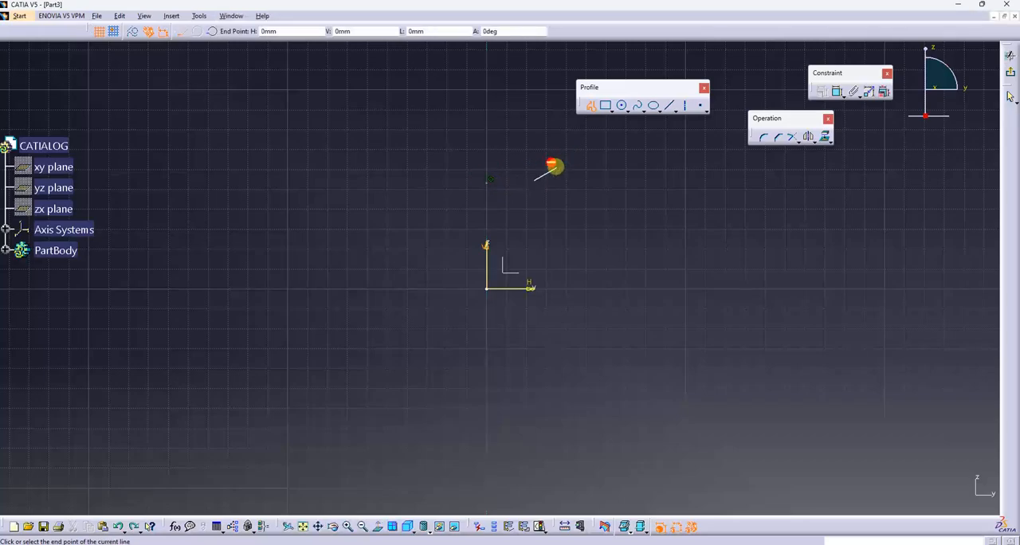
{"action": "left_click", "coordinate": [547, 184]}
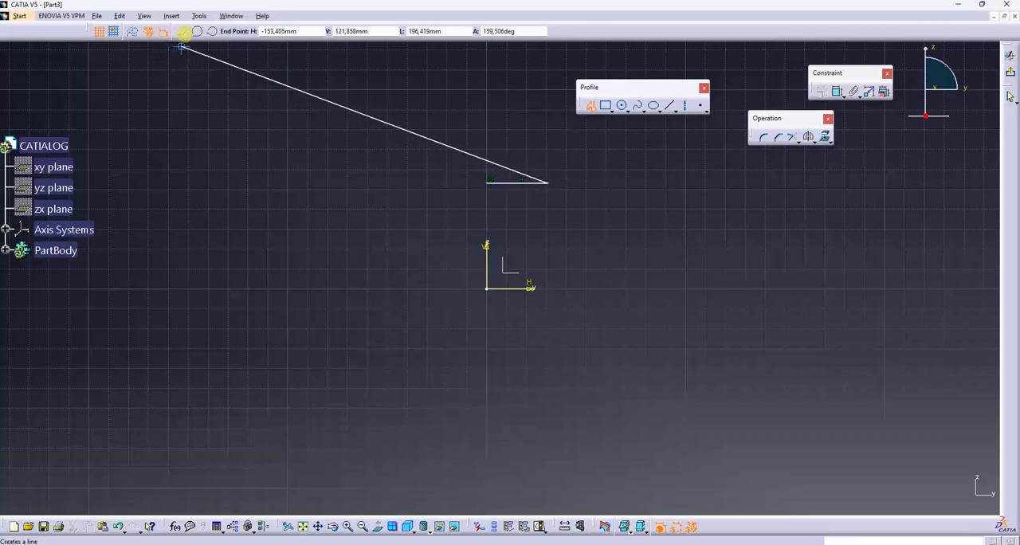
{"action": "left_click", "coordinate": [198, 31]}
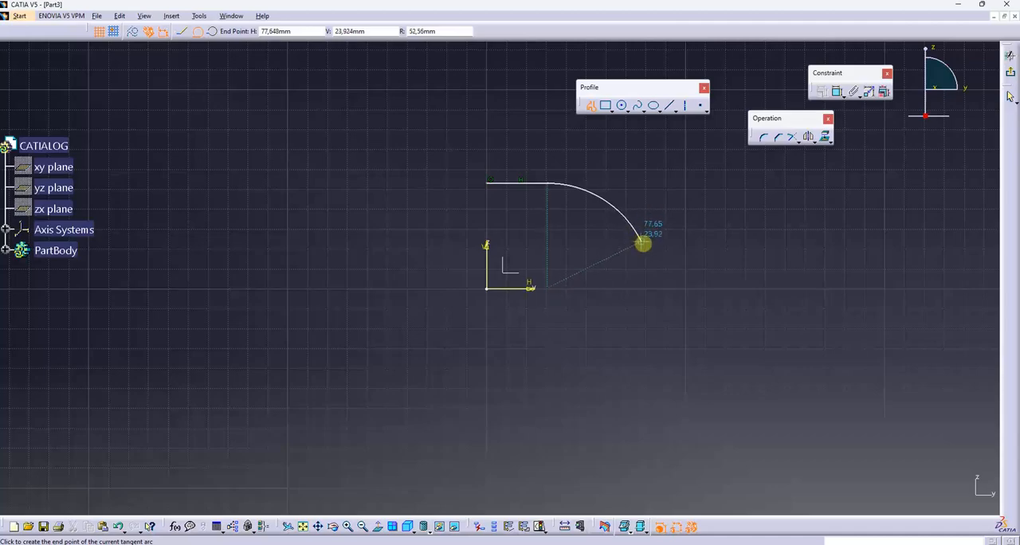
{"action": "left_click", "coordinate": [643, 250]}
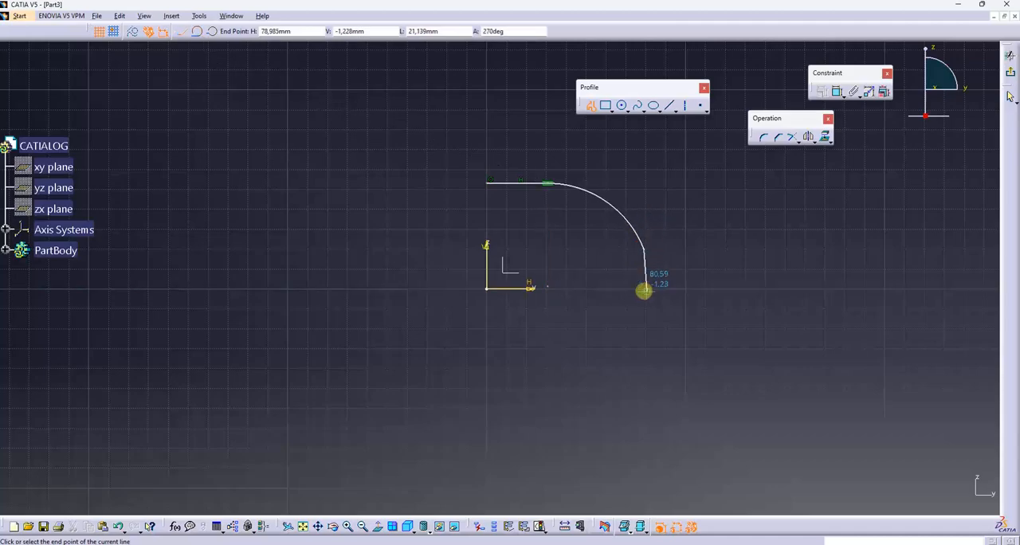
{"action": "left_click", "coordinate": [646, 287]}
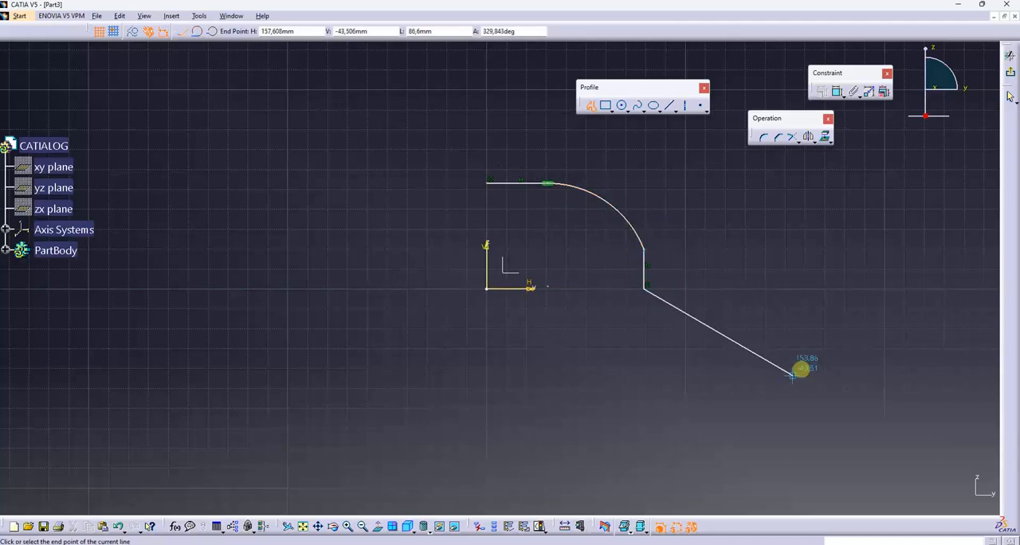
{"action": "key", "text": "Escape"}
- Dimension the profile's horizontal and vertical lines, setting each length to 30 mm
{"action": "left_click", "coordinate": [837, 92]}
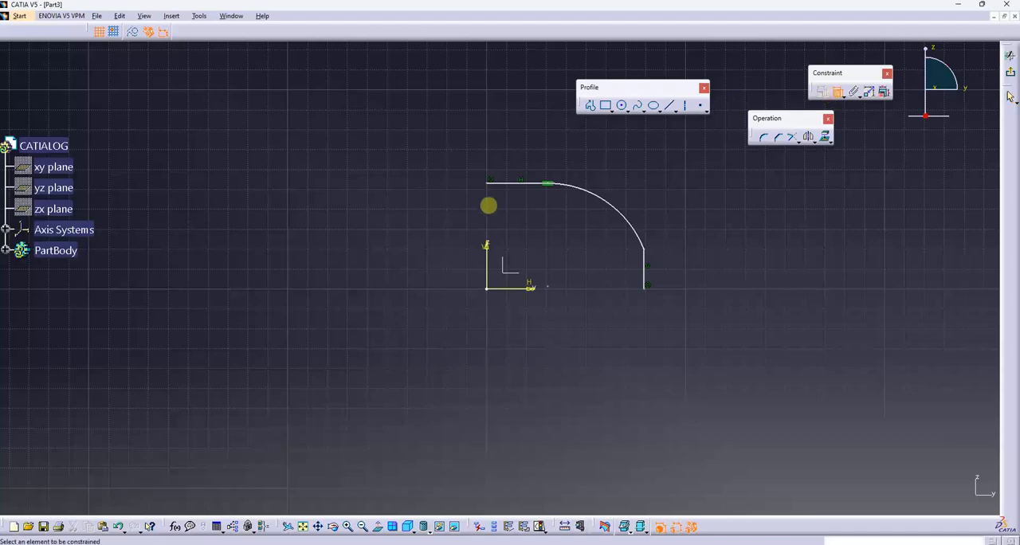
{"action": "left_click", "coordinate": [502, 183]}
{"action": "double_click", "coordinate": [508, 148]}
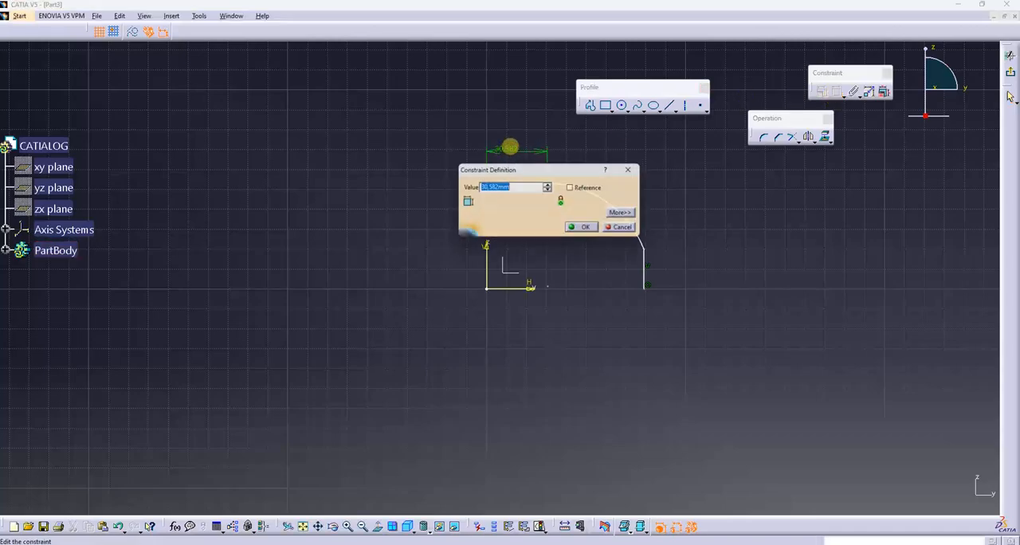
{"action": "type", "text": "30"}
{"action": "key", "text": "Return"}
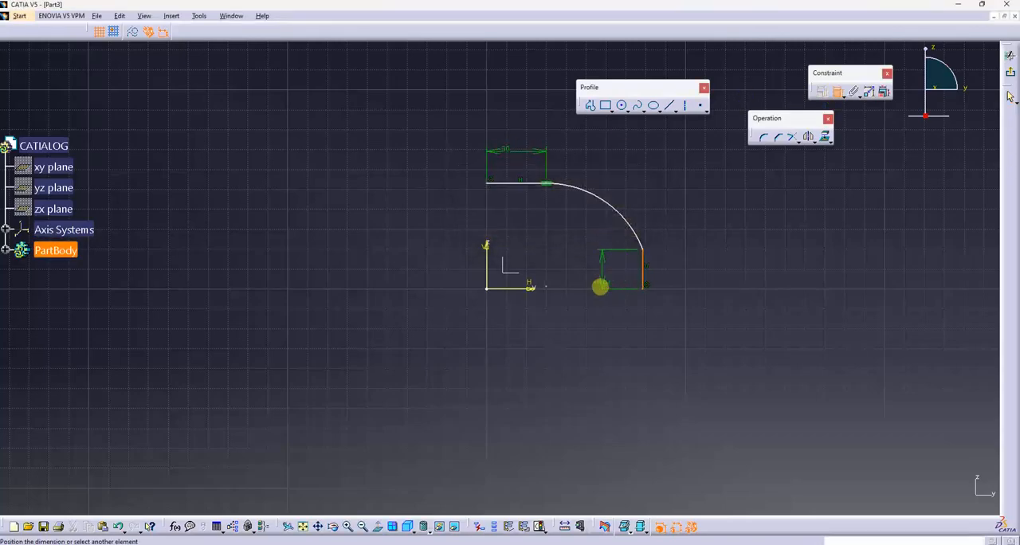
{"action": "double_click", "coordinate": [592, 273]}
{"action": "type", "text": "30"}
{"action": "key", "text": "Return"}
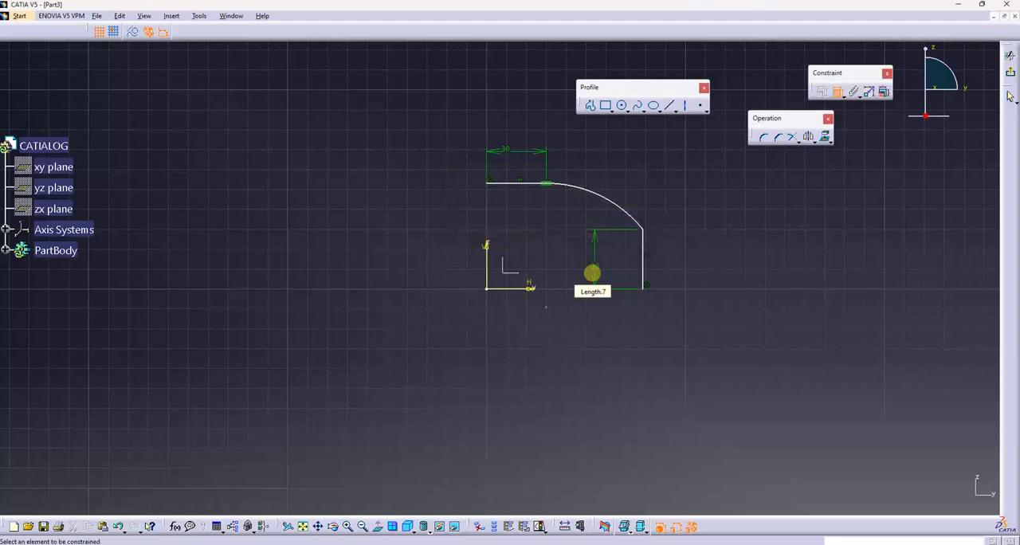
- Dimension the connecting arc and set its radius to 75 mm
{"action": "left_click", "coordinate": [617, 203]}
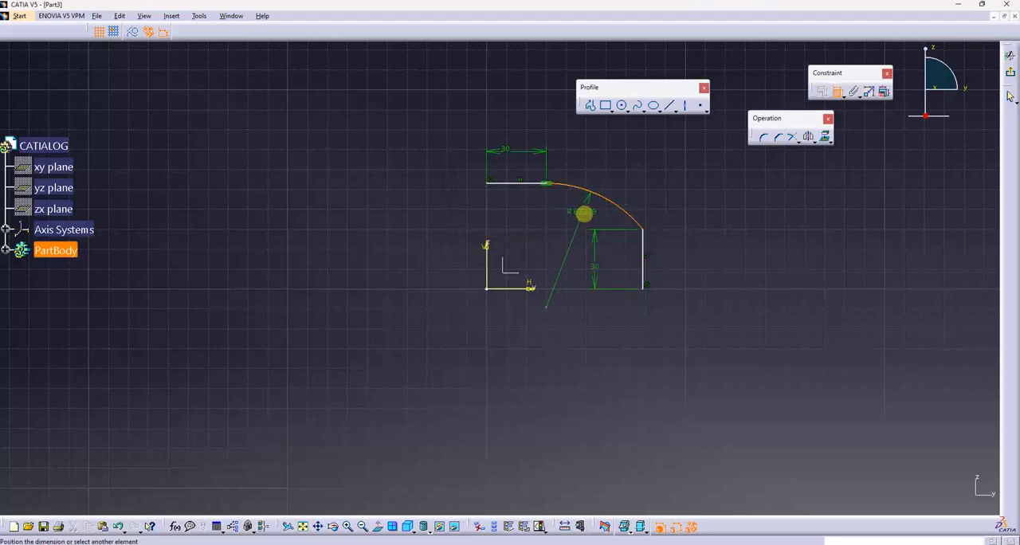
{"action": "left_click", "coordinate": [586, 212]}
{"action": "double_click", "coordinate": [588, 209]}
{"action": "type", "text": "75"}
{"action": "key", "text": "Return"}
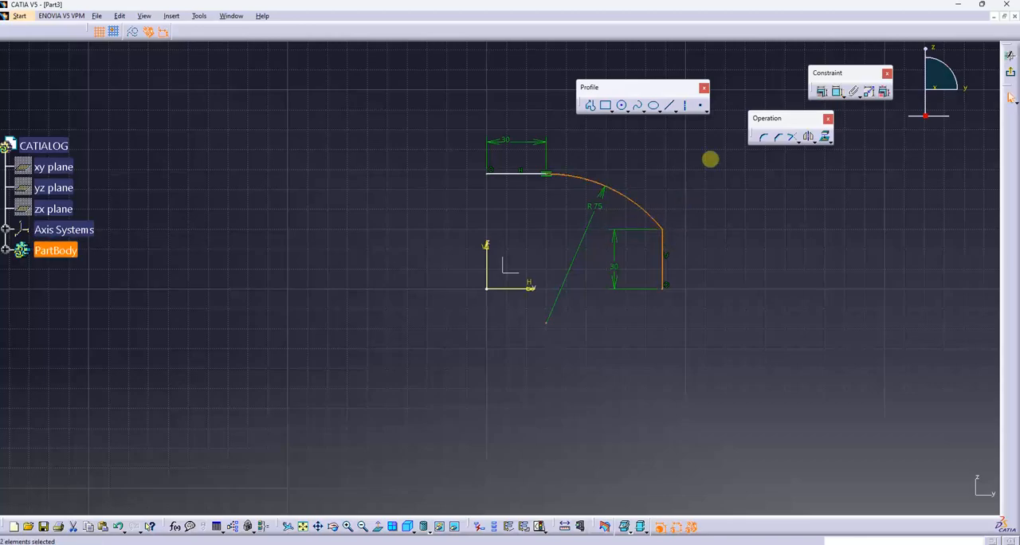
- Make the arc tangent to the vertical line and exit the sketch
{"action": "left_click", "coordinate": [819, 91]}
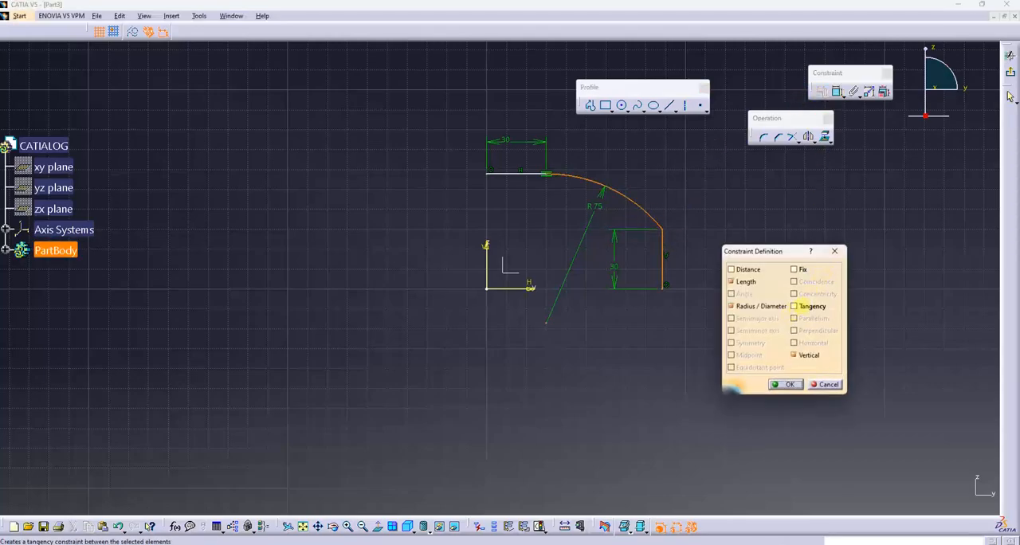
{"action": "left_click", "coordinate": [795, 306]}
{"action": "left_click", "coordinate": [785, 385]}
{"action": "middle_click_drag", "start_coordinate": [622, 203], "coordinate": [553, 292]}
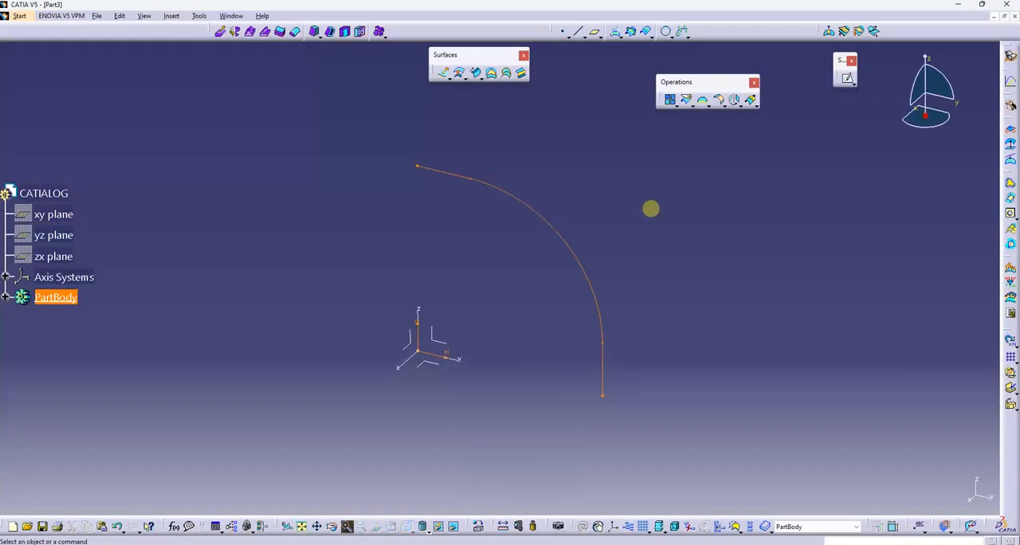
{"action": "left_click", "coordinate": [651, 210]}
- Create a plane offset more than 350 mm from the YZ plane in the reversed direction
{"action": "mouse_move", "coordinate": [649, 210]}
{"action": "middle_mouse_down"}
{"action": "mouse_move", "coordinate": [558, 234]}
{"action": "mouse_move", "coordinate": [601, 283]}
{"action": "mouse_move", "coordinate": [554, 223]}
{"action": "middle_mouse_up"}
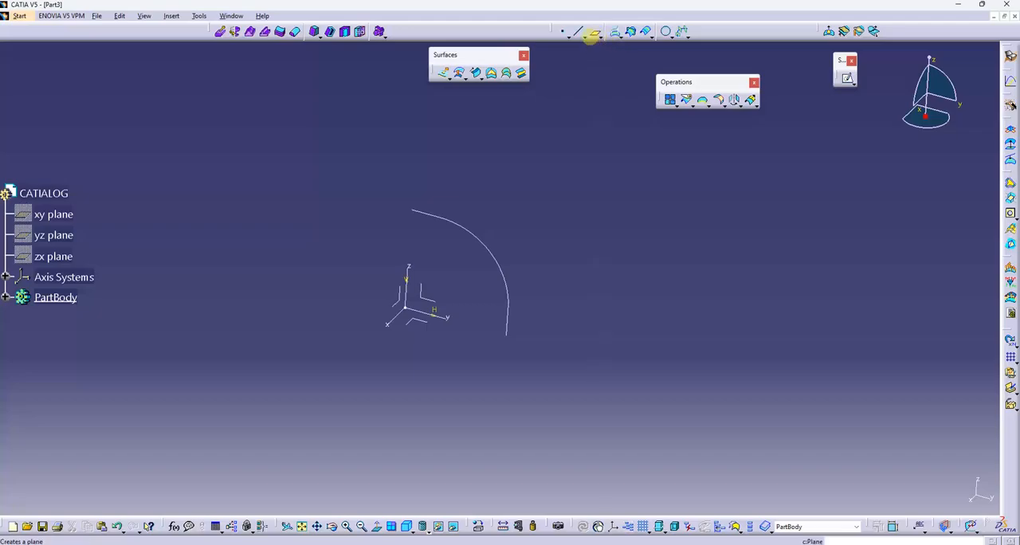
{"action": "left_click", "coordinate": [594, 32]}
{"action": "left_click", "coordinate": [421, 297]}
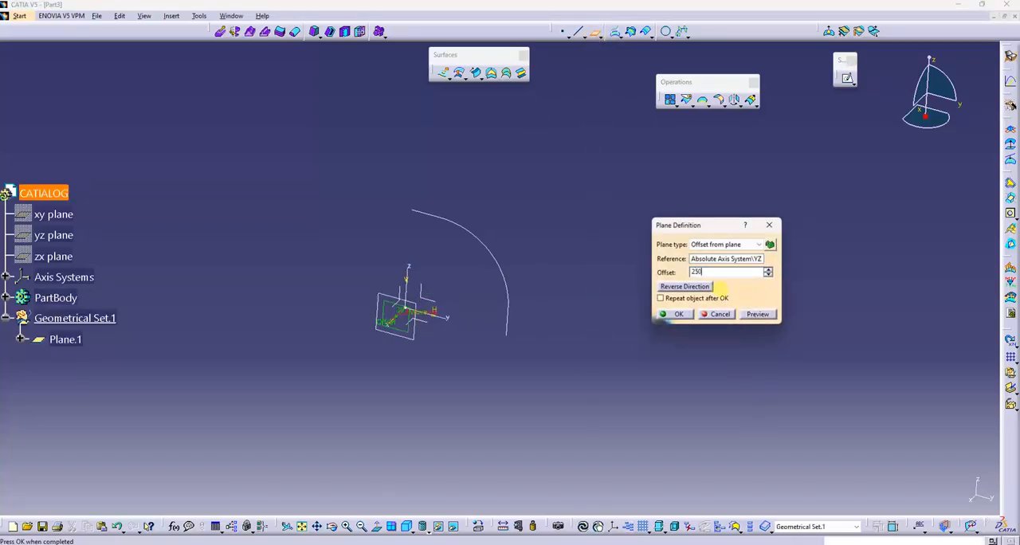
{"action": "left_click", "coordinate": [702, 287]}
{"action": "middle_click_drag", "start_coordinate": [562, 254], "coordinate": [464, 281]}
{"action": "left_click", "coordinate": [728, 272]}
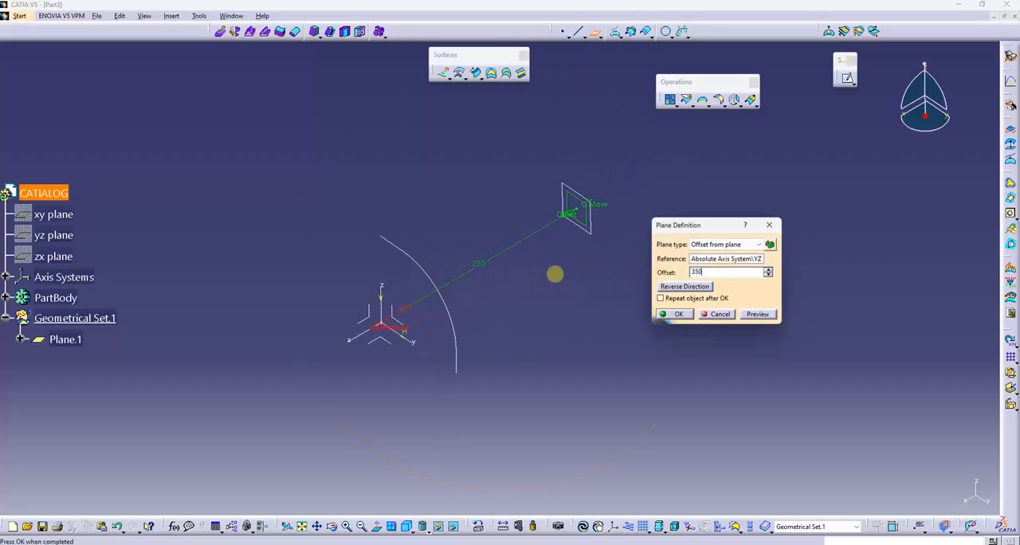
{"action": "left_click", "coordinate": [757, 313]}
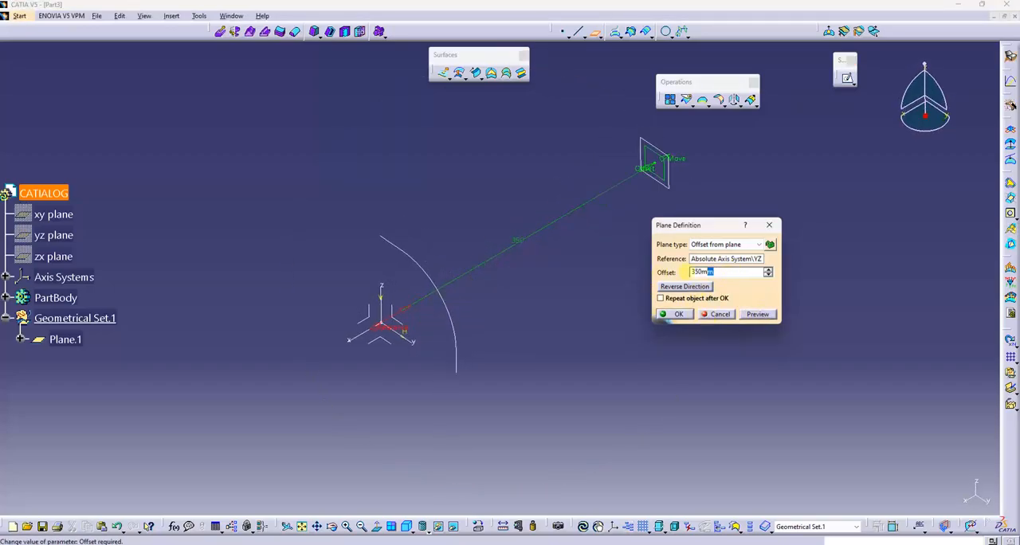
{"action": "left_click", "coordinate": [676, 314]}
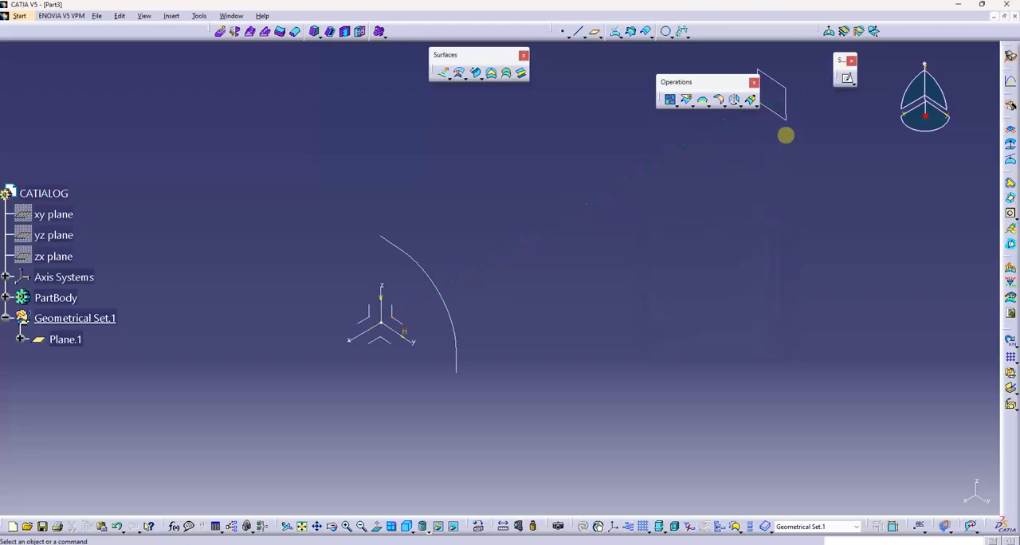
- Start a sketch on the offset plane and project the first profile onto it
{"action": "left_click", "coordinate": [784, 117]}
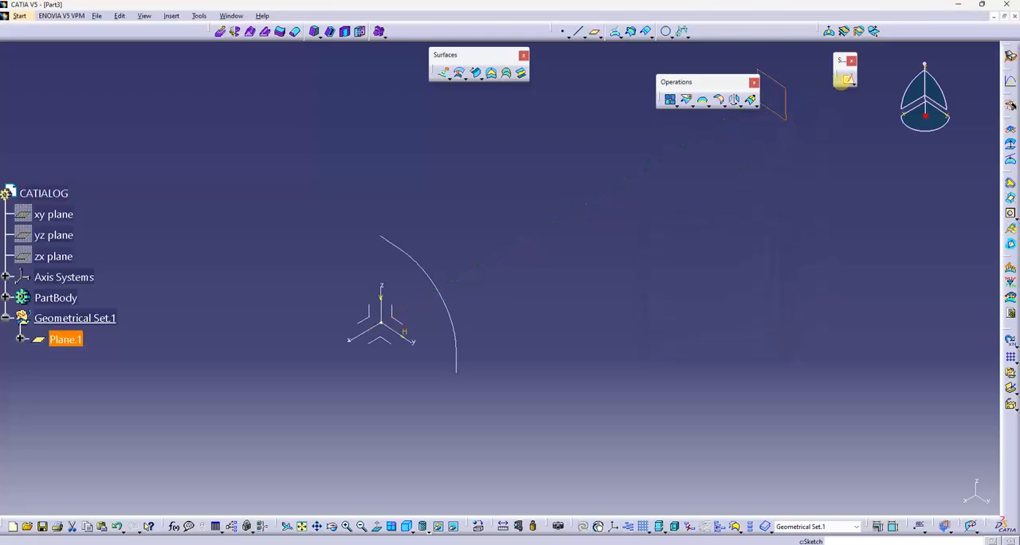
{"action": "left_click", "coordinate": [846, 78]}
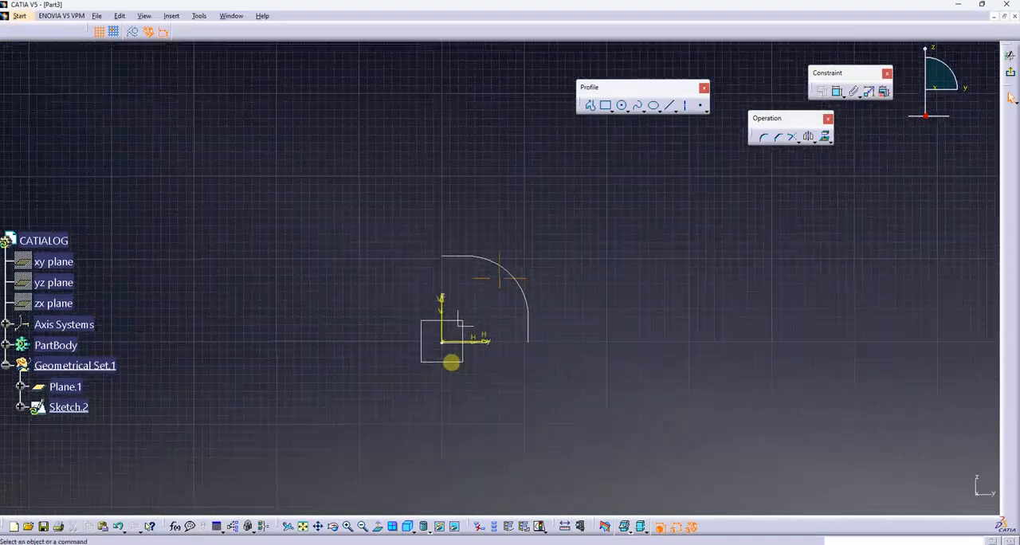
{"action": "left_click", "coordinate": [500, 261]}
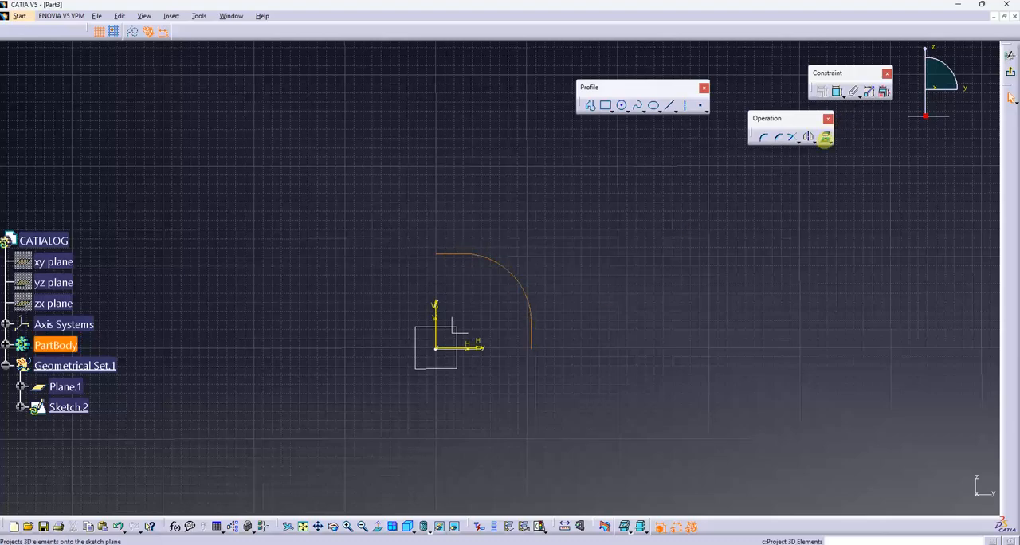
{"action": "left_click", "coordinate": [826, 137]}
- Scale a duplicate of the projected profile by 2 about the sketch origin, and delete the smaller projected curve
{"action": "mouse_move", "coordinate": [645, 252]}
{"action": "middle_mouse_down"}
{"action": "mouse_move", "coordinate": [550, 324]}
{"action": "mouse_move", "coordinate": [622, 279]}
{"action": "middle_mouse_up"}
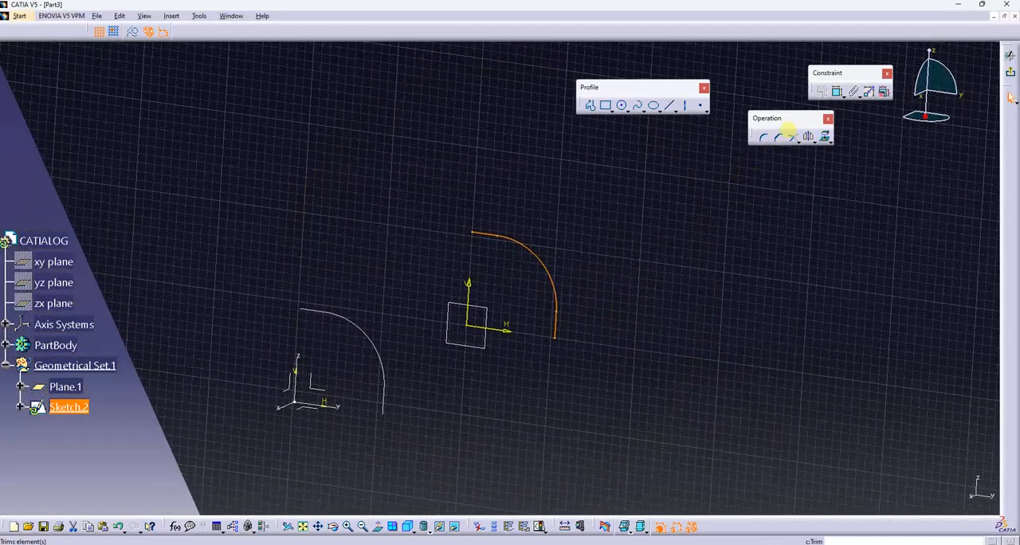
{"action": "left_click", "coordinate": [812, 143]}
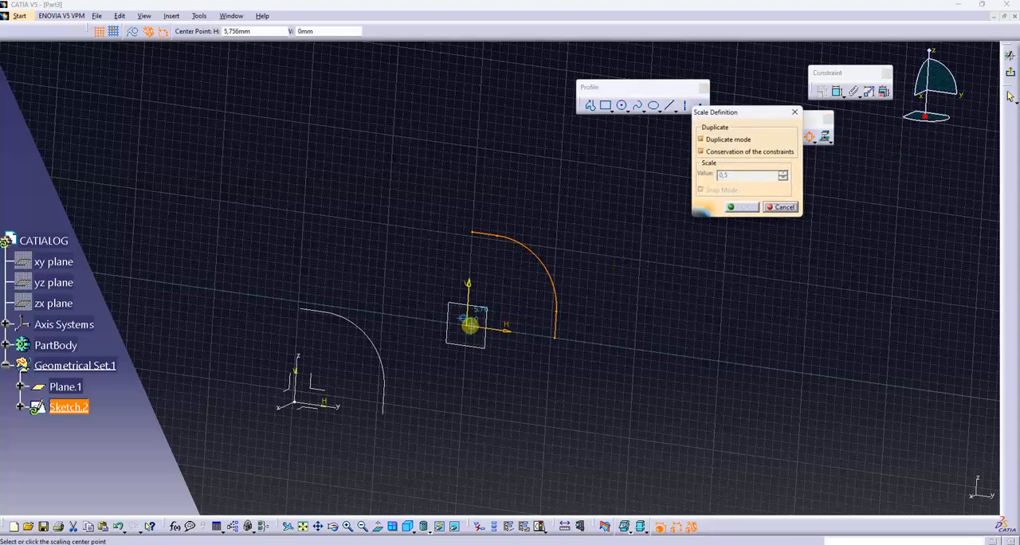
{"action": "left_click", "coordinate": [468, 326]}
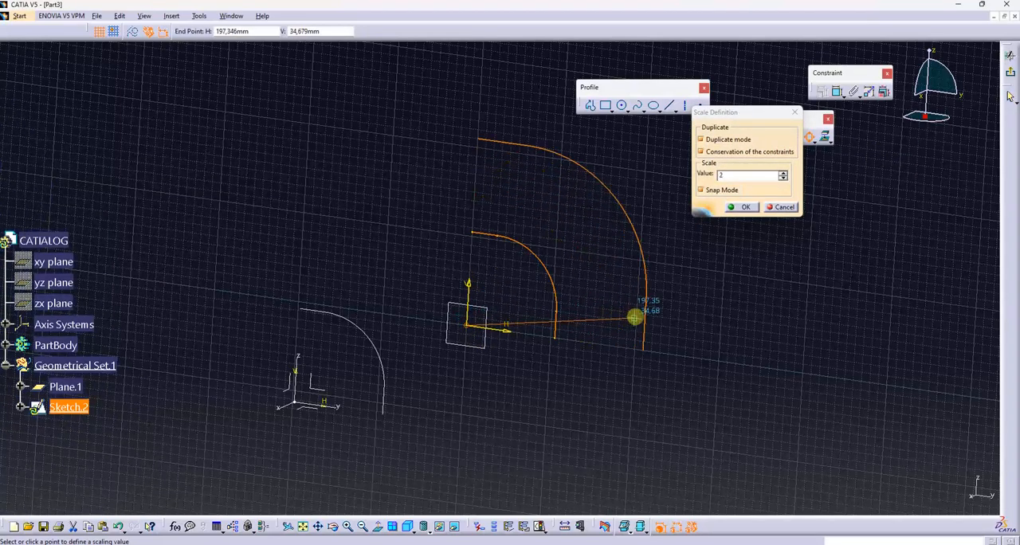
{"action": "left_click", "coordinate": [646, 317]}
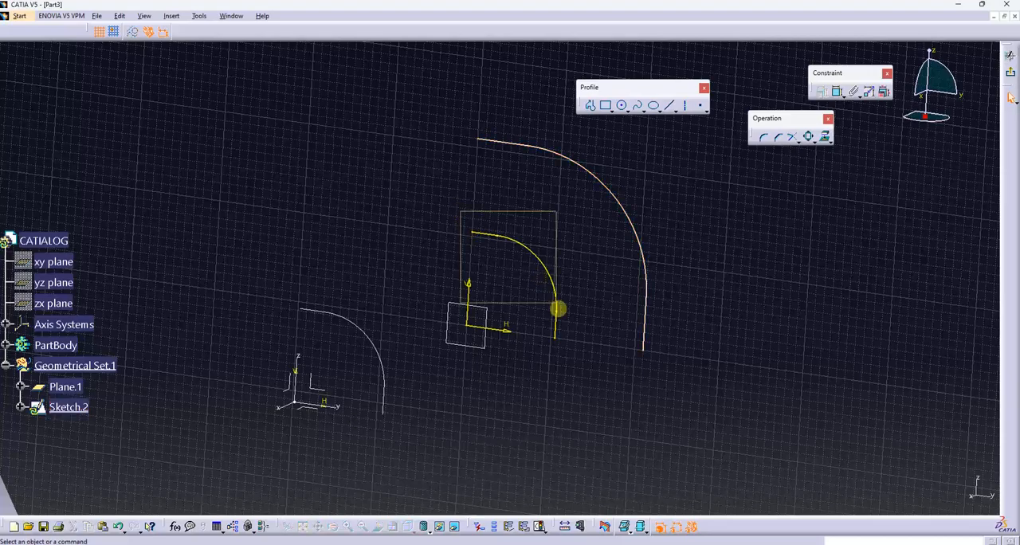
{"action": "left_click", "coordinate": [555, 303]}
{"action": "key", "text": "Delete"}
- Rotate a duplicate of the enlarged profile 25 degrees counterclockwise about the sketch origin
{"action": "mouse_move", "coordinate": [451, 96]}
{"action": "left_mouse_down"}
{"action": "mouse_move", "coordinate": [686, 401]}
{"action": "mouse_move", "coordinate": [704, 401]}
{"action": "left_mouse_up"}
{"action": "left_click", "coordinate": [810, 137]}
{"action": "left_click", "coordinate": [811, 139]}
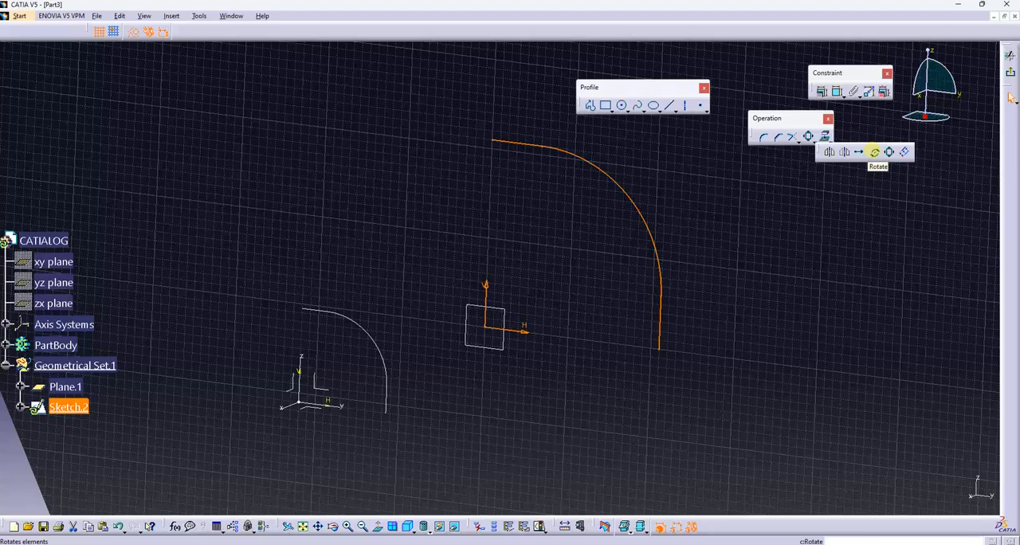
{"action": "left_click", "coordinate": [874, 152]}
{"action": "left_click", "coordinate": [484, 327]}
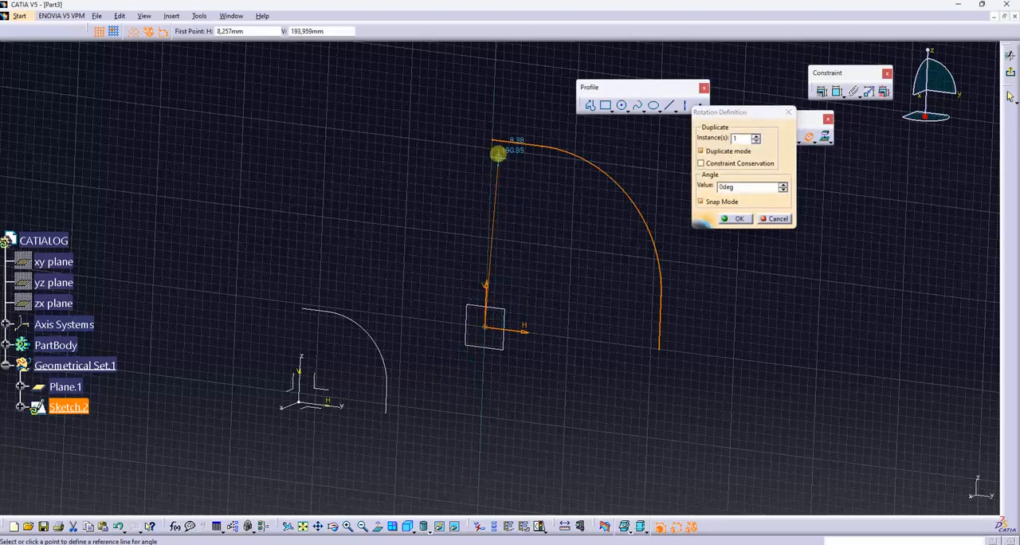
{"action": "left_click", "coordinate": [492, 139]}
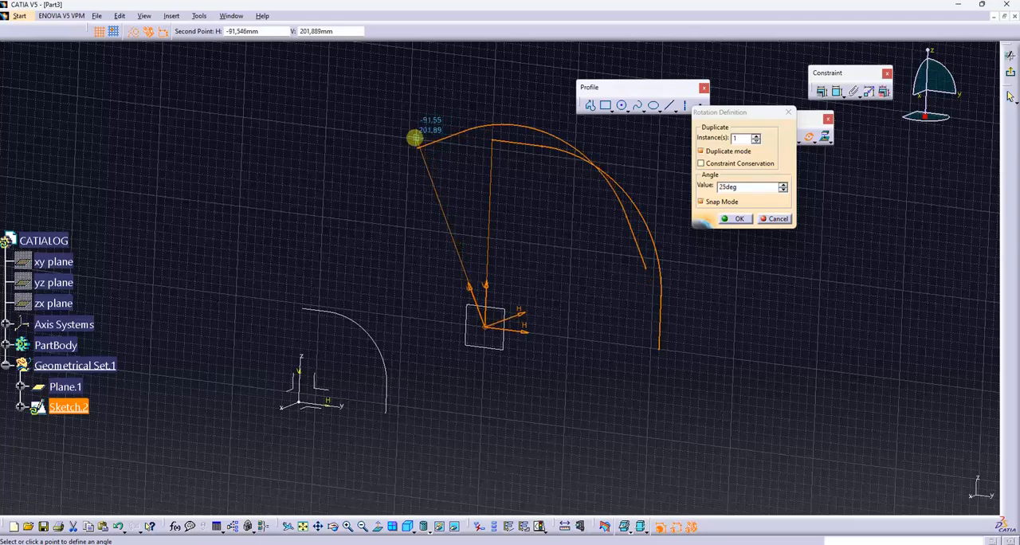
{"action": "left_click", "coordinate": [415, 140]}
{"action": "left_click", "coordinate": [692, 326]}
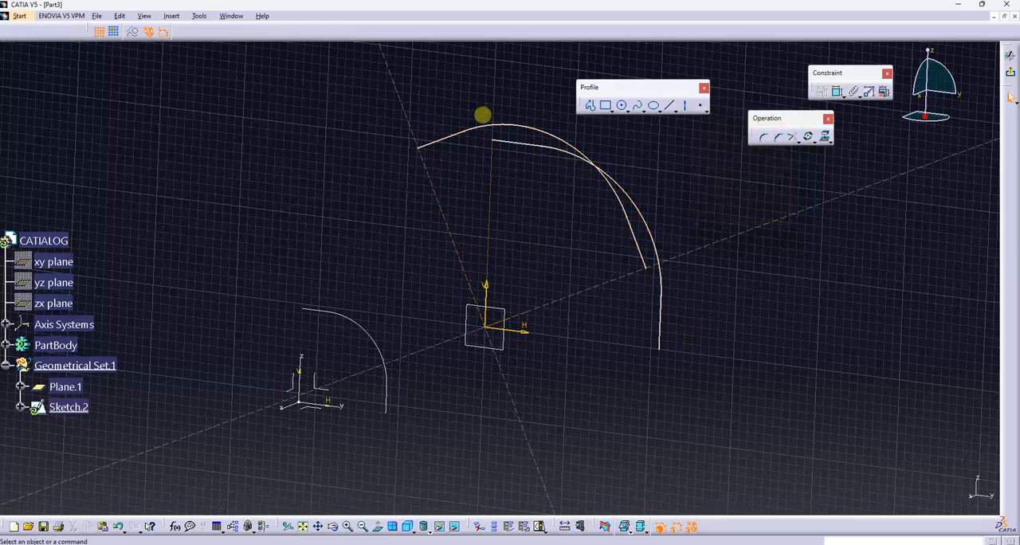
- Delete the arc and both lines of the unrotated enlarged profile, and exit the sketch
{"action": "left_click", "coordinate": [630, 197]}
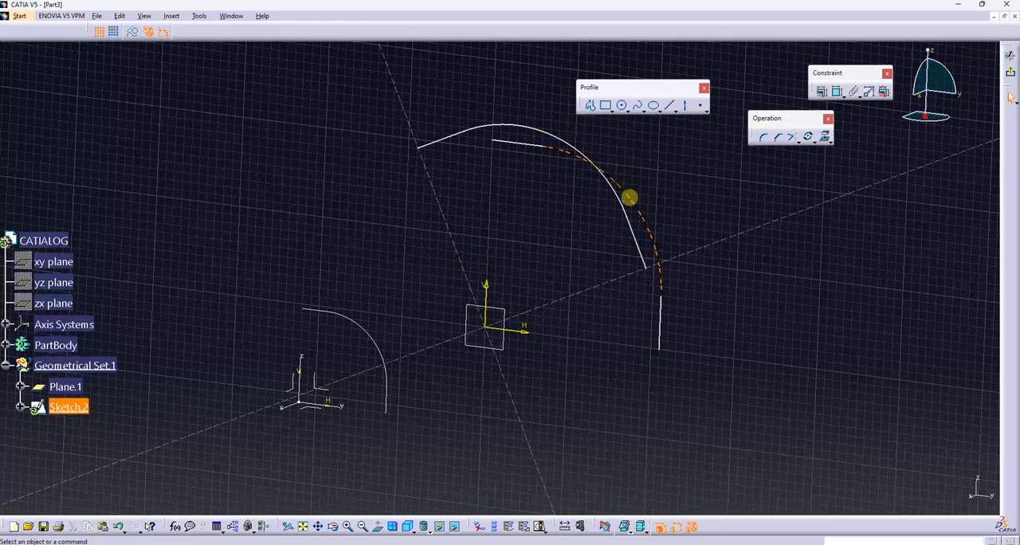
{"action": "key", "text": "Delete"}
{"action": "left_click", "coordinate": [658, 304]}
{"action": "key", "text": "Delete"}
{"action": "left_click", "coordinate": [514, 143]}
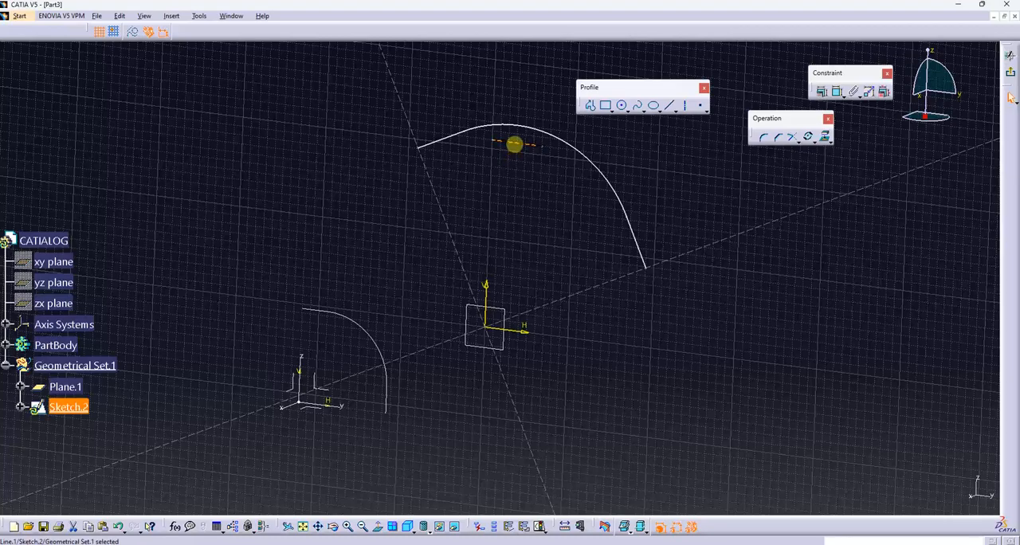
{"action": "key", "text": "Delete"}
{"action": "left_click", "coordinate": [1009, 57]}
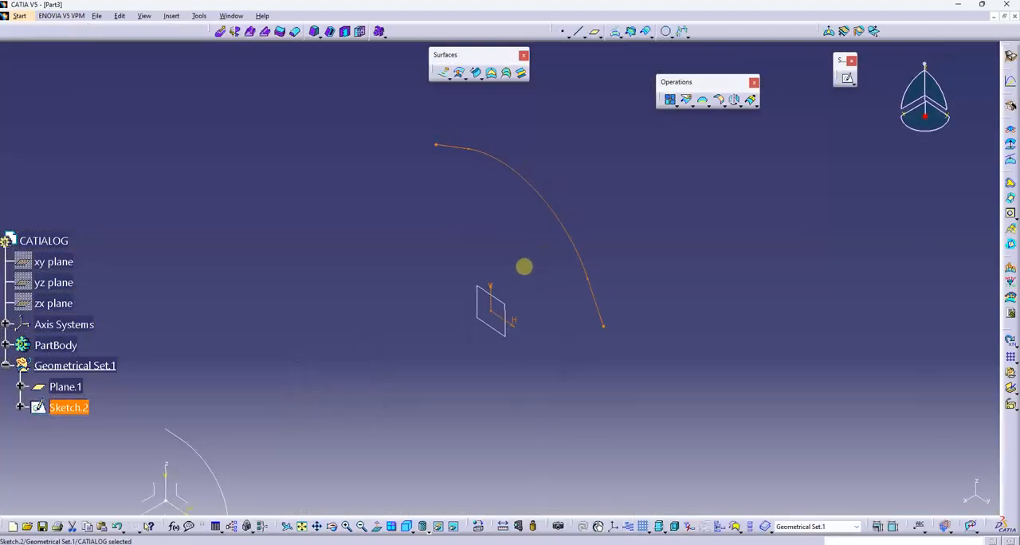
{"action": "mouse_move", "coordinate": [442, 340]}
{"action": "middle_mouse_down"}
{"action": "mouse_move", "coordinate": [510, 283]}
{"action": "mouse_move", "coordinate": [521, 383]}
{"action": "mouse_move", "coordinate": [507, 240]}
{"action": "mouse_move", "coordinate": [517, 249]}
{"action": "middle_mouse_up"}
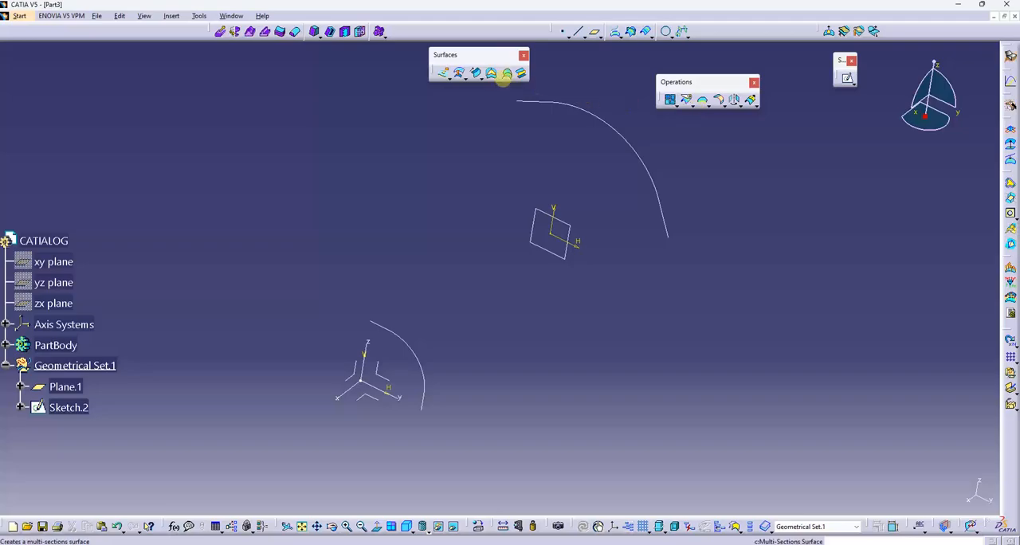
- Preview a multi-sections surface using the small profile and the enlarged, rotated profile as its two sections
{"action": "left_click", "coordinate": [504, 73]}
{"action": "left_click", "coordinate": [410, 342]}
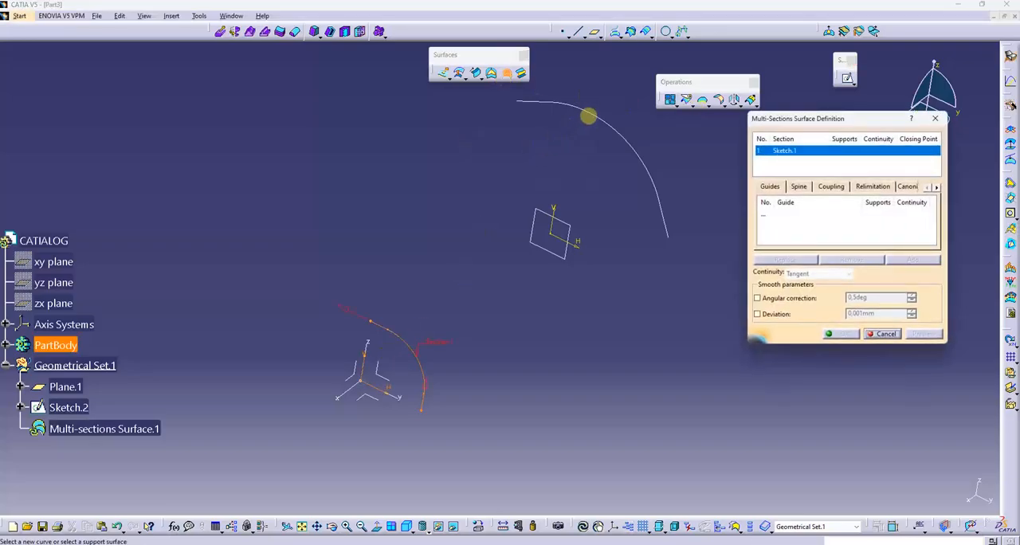
{"action": "left_click", "coordinate": [592, 113]}
{"action": "left_click", "coordinate": [924, 333]}
{"action": "middle_click_drag", "start_coordinate": [601, 312], "coordinate": [512, 351]}
- Display the model in Shading with Edges and accept the multi-sections surface
{"action": "left_click", "coordinate": [424, 528]}
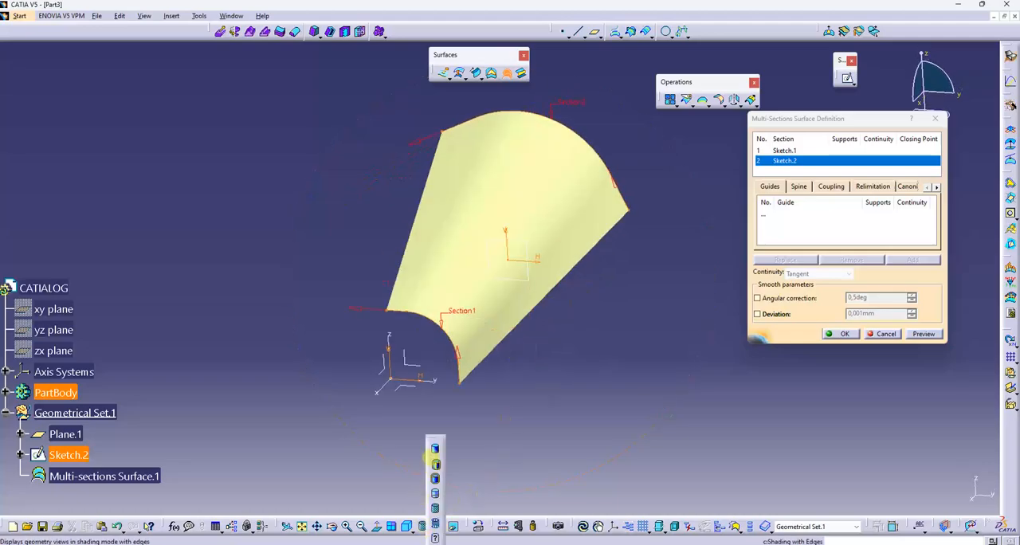
{"action": "left_click", "coordinate": [435, 463]}
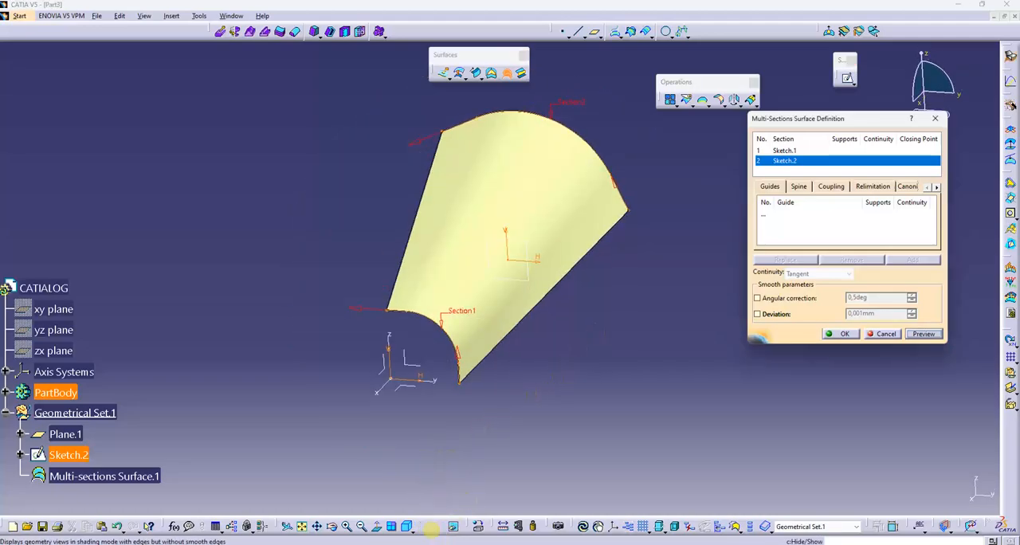
{"action": "left_click", "coordinate": [423, 526]}
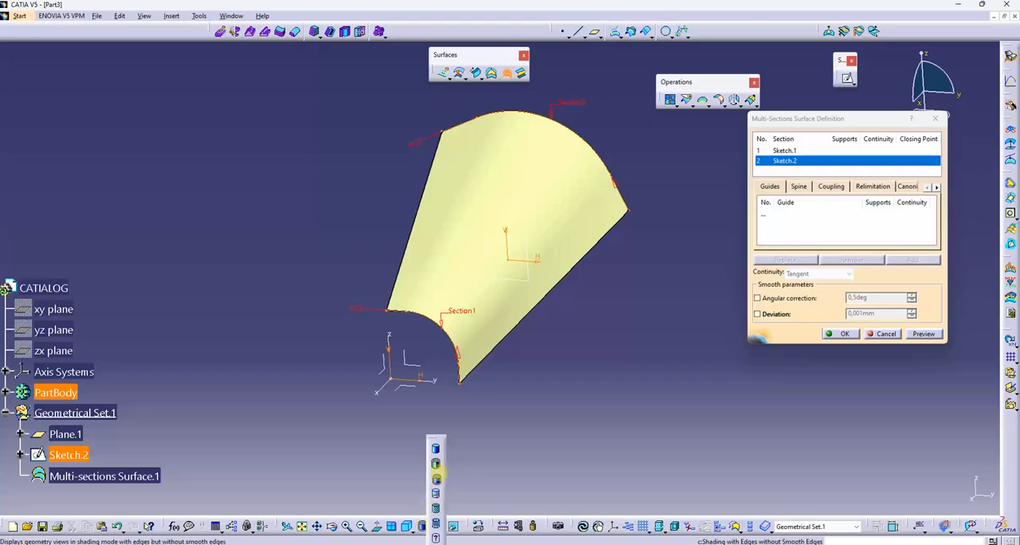
{"action": "left_click", "coordinate": [437, 463]}
{"action": "mouse_move", "coordinate": [582, 305]}
{"action": "middle_mouse_down"}
{"action": "mouse_move", "coordinate": [538, 315]}
{"action": "mouse_move", "coordinate": [599, 300]}
{"action": "middle_mouse_up"}
{"action": "middle_click_drag", "start_coordinate": [687, 300], "coordinate": [687, 265]}
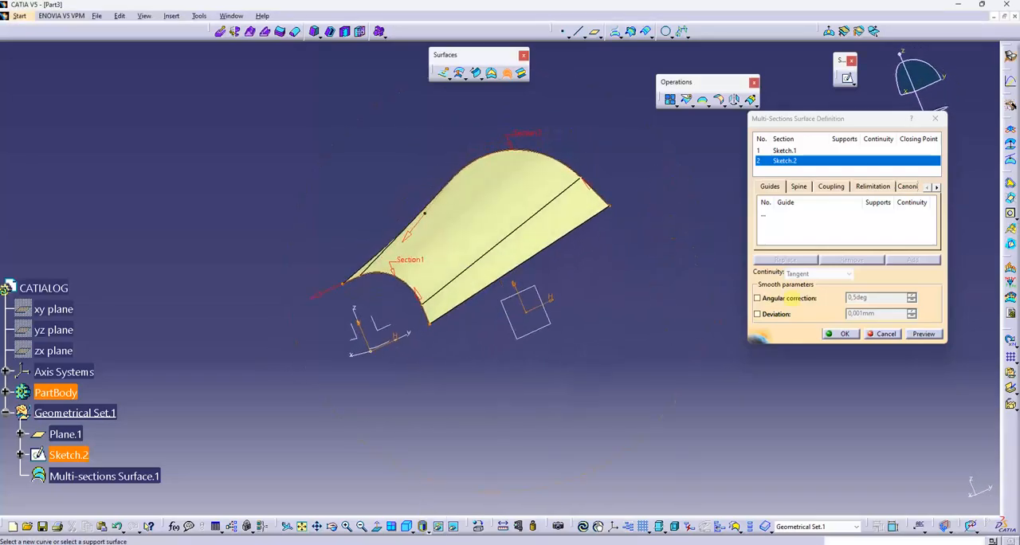
{"action": "left_click", "coordinate": [835, 333]}
- Start a sketch on the yz plane and draw an open three-line profile crossing the surface's small curved edge
{"action": "middle_click_drag", "start_coordinate": [581, 266], "coordinate": [592, 285]}
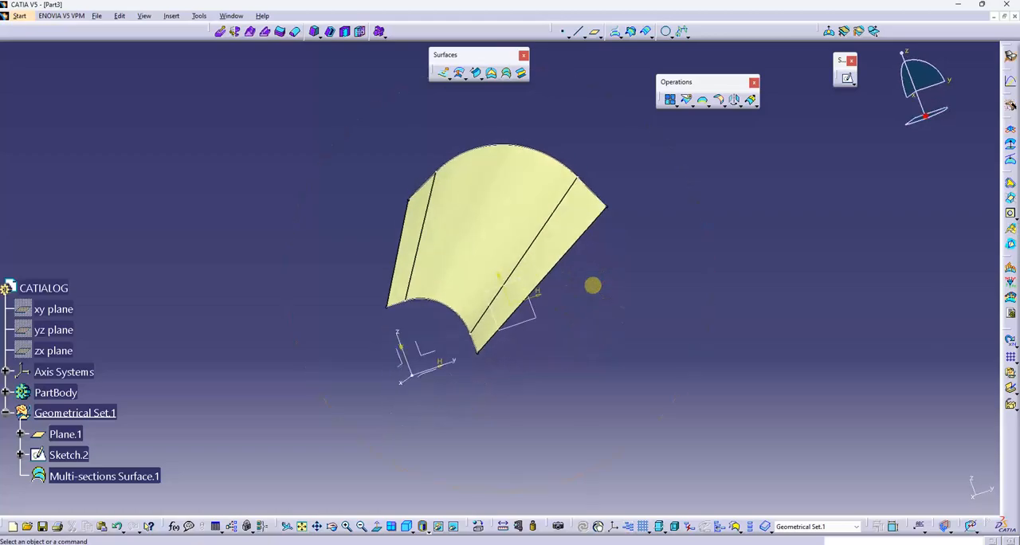
{"action": "middle_click_drag", "start_coordinate": [438, 356], "coordinate": [388, 391]}
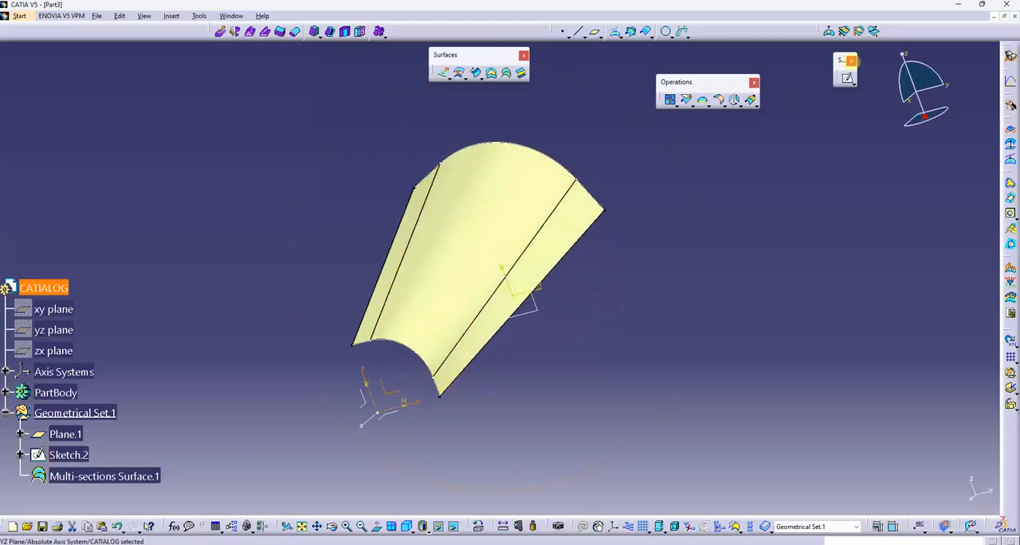
{"action": "left_click", "coordinate": [847, 79]}
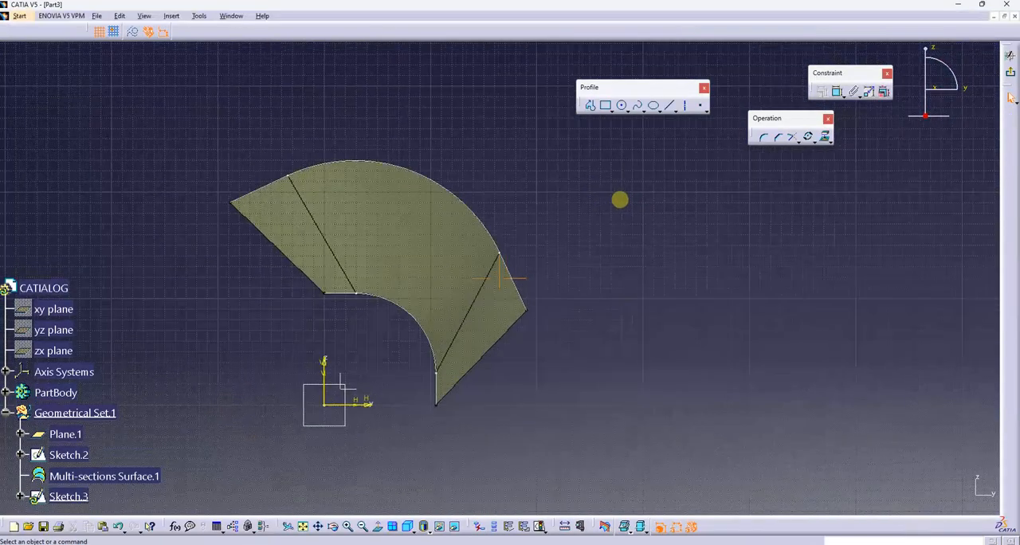
{"action": "middle_click_drag", "start_coordinate": [623, 175], "coordinate": [658, 172]}
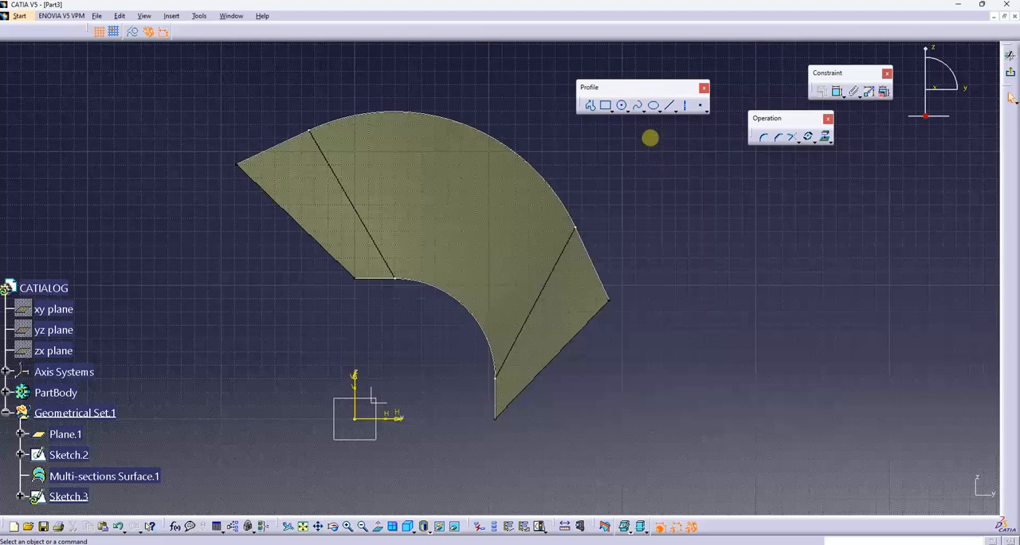
{"action": "left_click", "coordinate": [590, 105]}
{"action": "left_click", "coordinate": [392, 295]}
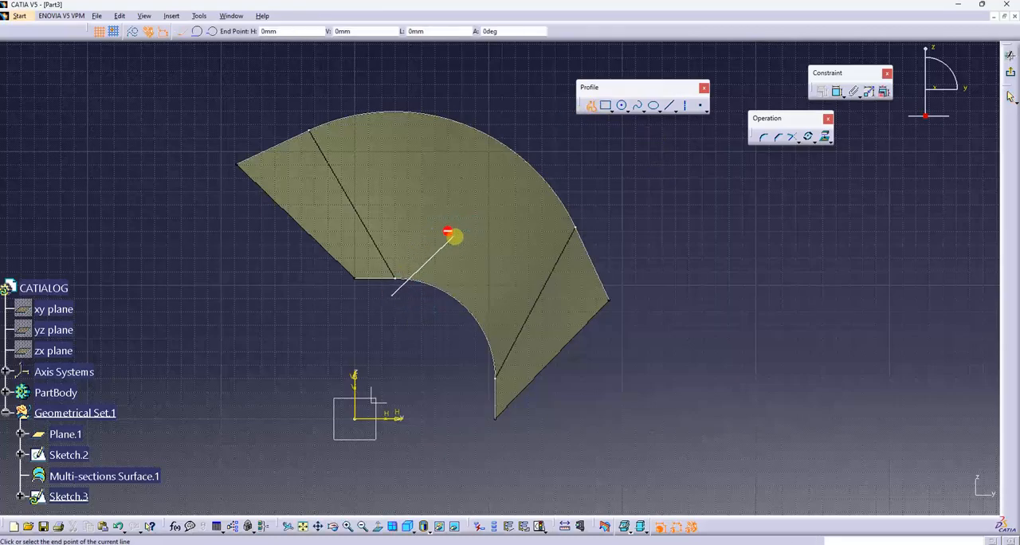
{"action": "left_click", "coordinate": [453, 237]}
{"action": "left_click", "coordinate": [504, 277]}
{"action": "left_click", "coordinate": [482, 370]}
{"action": "key", "text": "Escape"}
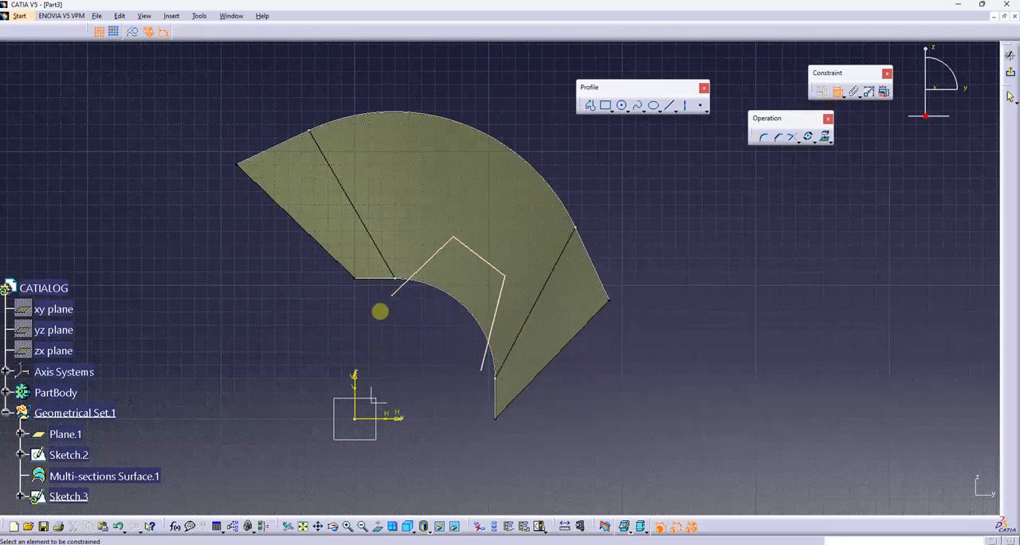
- Constrain the first line at 45 degrees to the horizontal axis and add an angle dimension between the last line and the vertical axis
{"action": "left_click", "coordinate": [396, 289]}
{"action": "left_click", "coordinate": [396, 416]}
{"action": "double_click", "coordinate": [399, 348]}
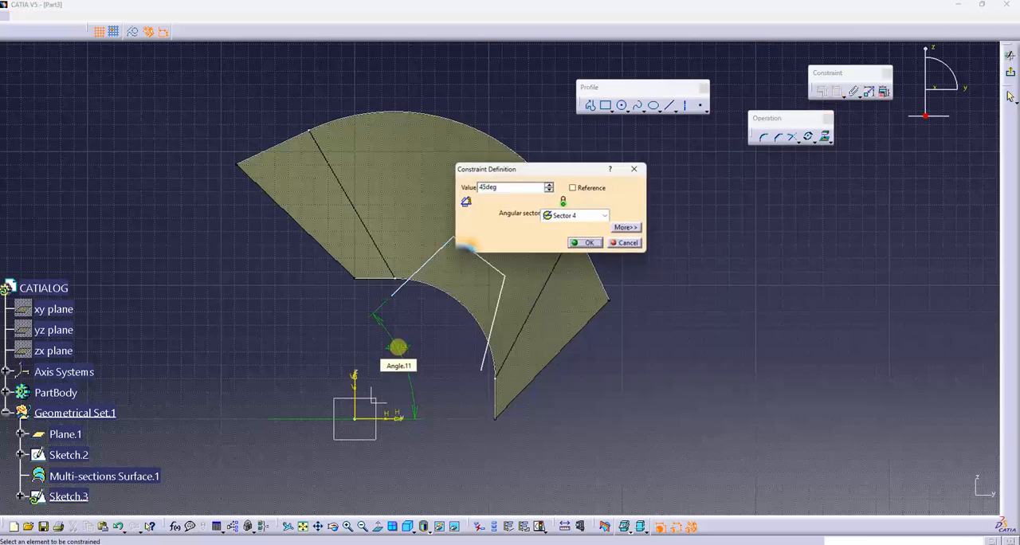
{"action": "key", "text": "Return"}
{"action": "left_click", "coordinate": [487, 342]}
{"action": "left_click", "coordinate": [356, 383]}
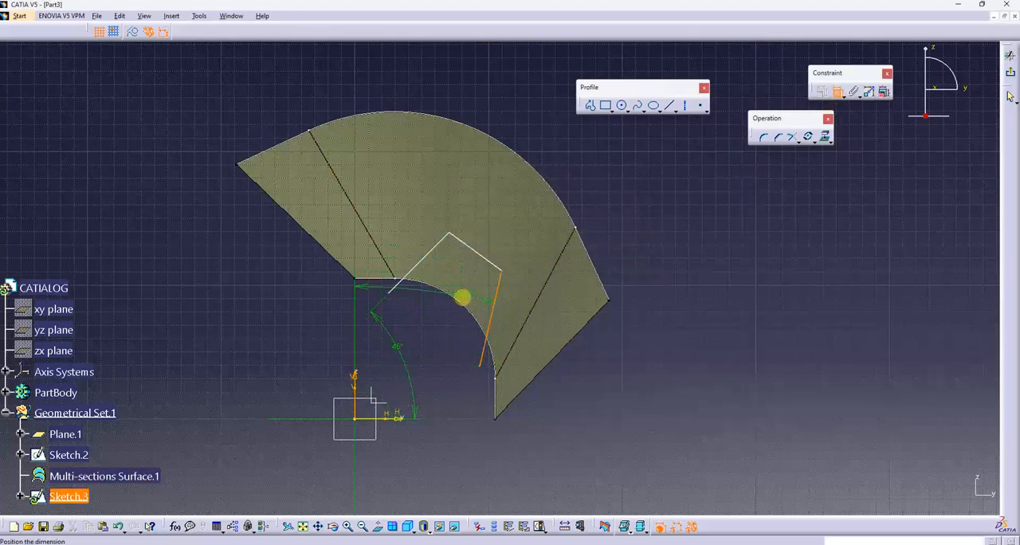
- Try an angle of 45 degrees between the last line and the vertical axis, and undo it
{"action": "double_click", "coordinate": [519, 117]}
{"action": "type", "text": "45"}
{"action": "key", "text": "Return"}
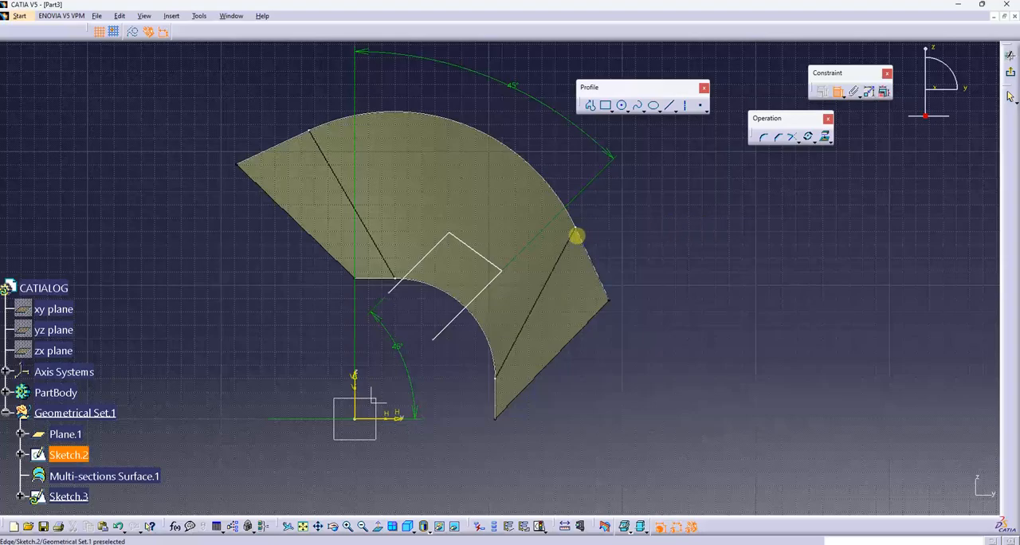
{"action": "key", "text": "ctrl+z"}
- Set the angle between the last line and the vertical axis to 10 degrees
{"action": "double_click", "coordinate": [489, 104]}
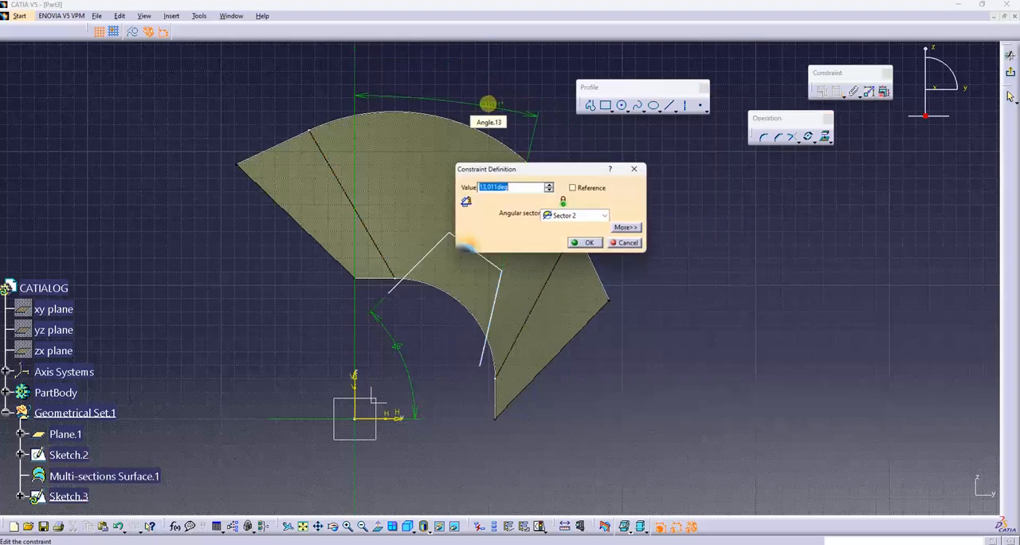
{"action": "type", "text": "10"}
{"action": "key", "text": "Return"}
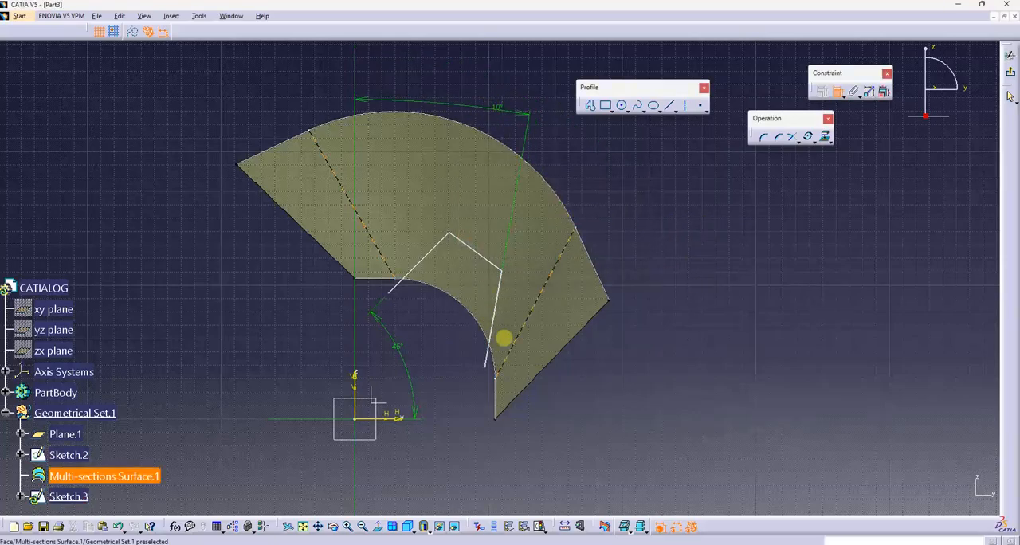
- Constrain the middle line at 60 degrees to the vertical axis
{"action": "left_click", "coordinate": [478, 255]}
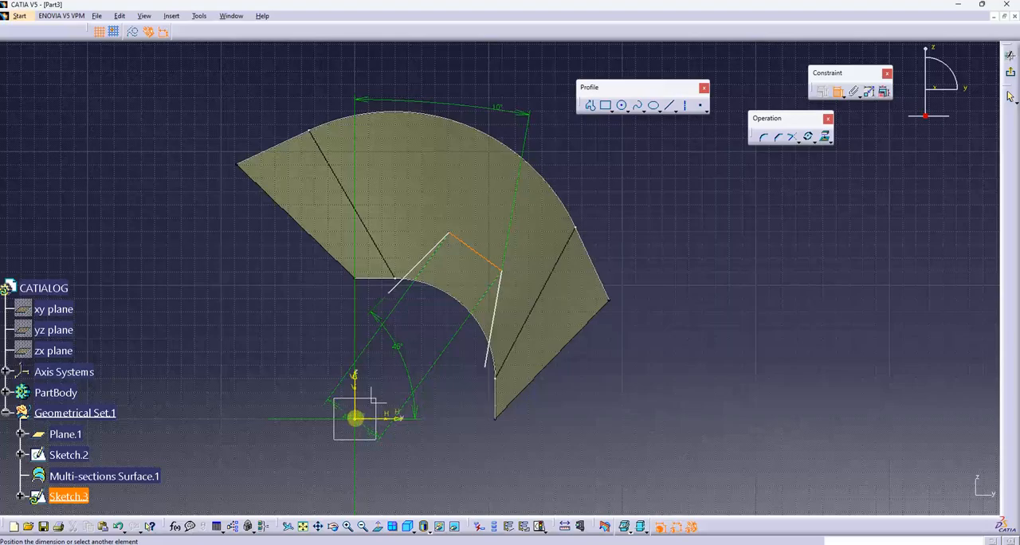
{"action": "left_click", "coordinate": [355, 379]}
{"action": "double_click", "coordinate": [303, 84]}
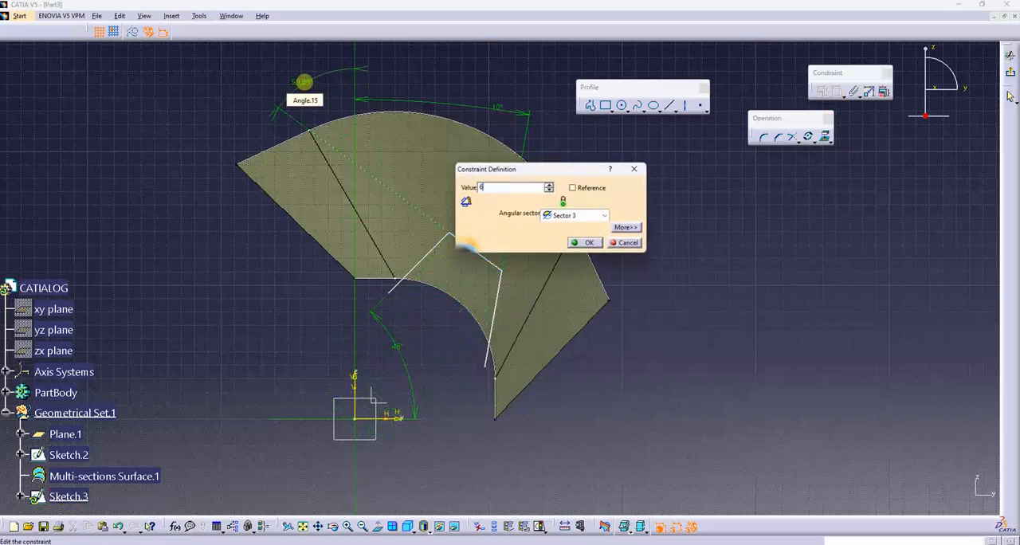
{"action": "type", "text": "60"}
{"action": "key", "text": "Return"}
{"action": "left_click_drag", "start_coordinate": [490, 360], "coordinate": [480, 362]}
- Dimension the middle line's length and set it to 40 mm
{"action": "left_click", "coordinate": [837, 92]}
{"action": "left_click", "coordinate": [480, 251]}
{"action": "double_click", "coordinate": [556, 198]}
{"action": "type", "text": "40"}
{"action": "key", "text": "Return"}
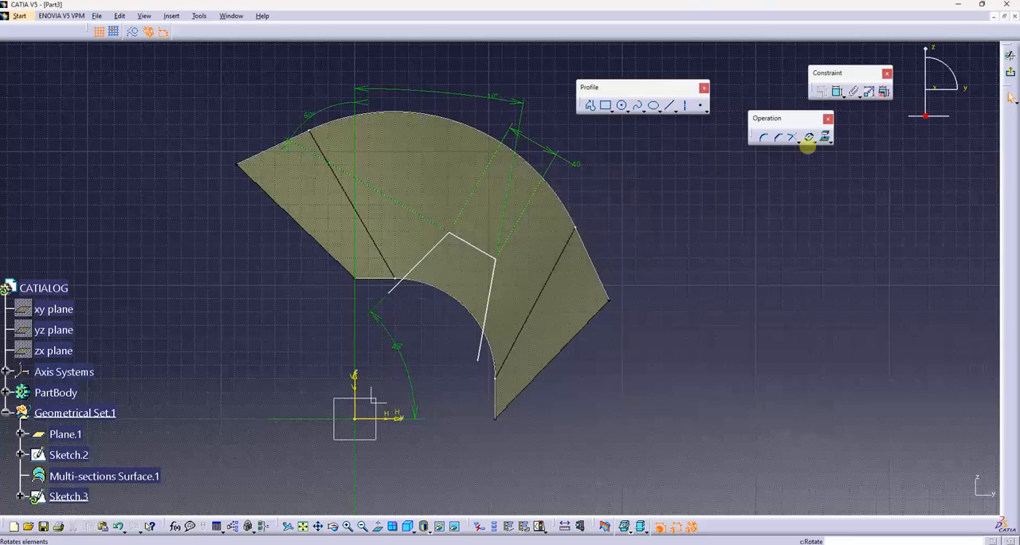
- Set the distance between the profile's two open ends to 90 mm
{"action": "double_click", "coordinate": [293, 473]}
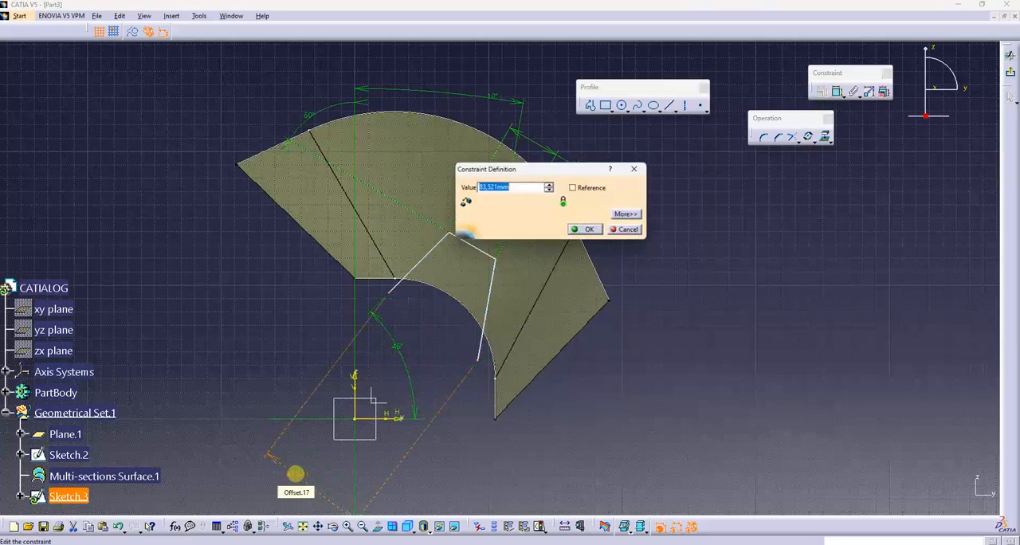
{"action": "type", "text": "90"}
{"action": "key", "text": "Return"}
{"action": "middle_click_drag", "start_coordinate": [649, 421], "coordinate": [639, 390]}
{"action": "left_click_drag", "start_coordinate": [464, 213], "coordinate": [466, 215]}
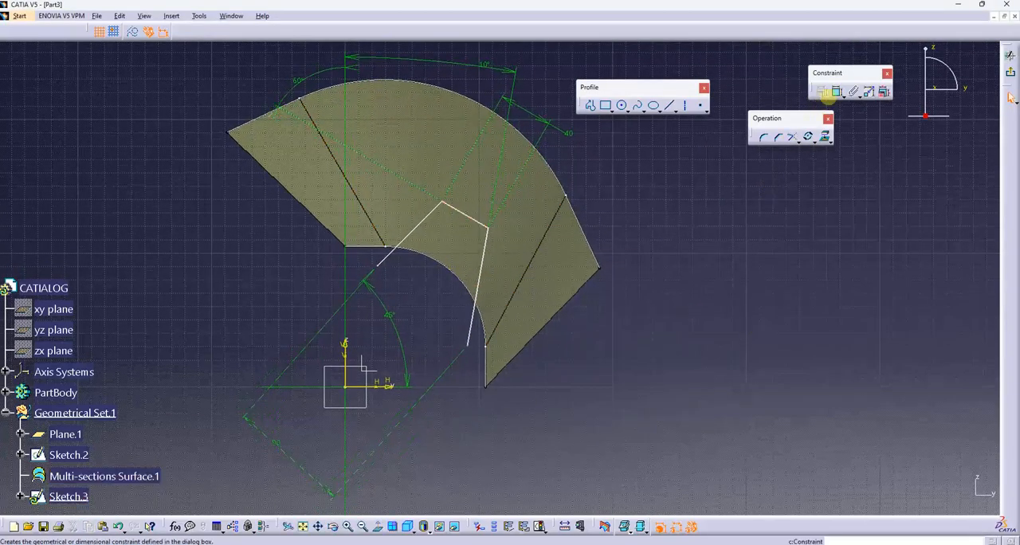
- Set the distance from the first line's open end to the vertical axis to 25 mm, and exit the sketch
{"action": "double_click", "coordinate": [292, 265]}
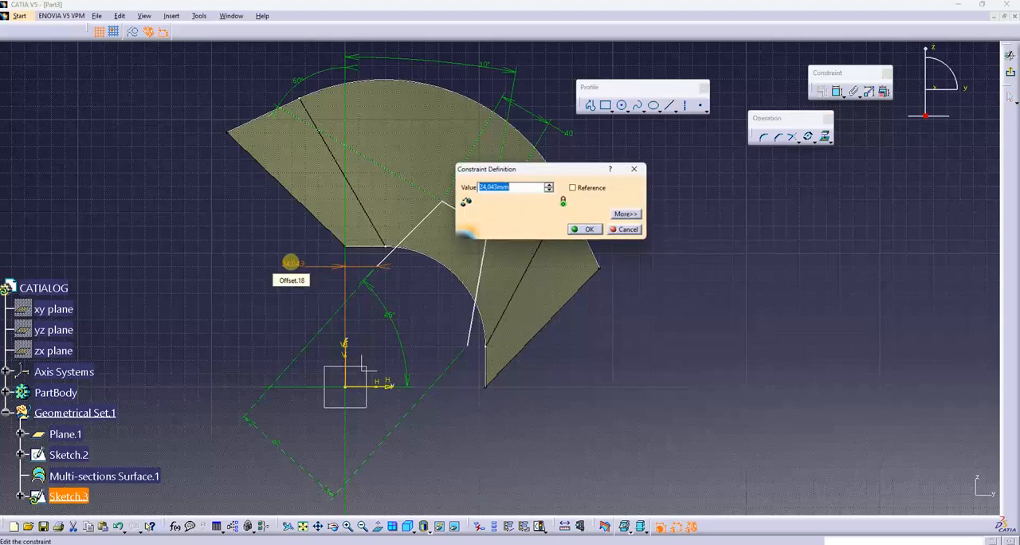
{"action": "type", "text": "25"}
{"action": "key", "text": "Return"}
{"action": "left_click", "coordinate": [577, 303]}
{"action": "left_click", "coordinate": [1011, 72]}
- Intersect the multi-sections surface with the three-line sketch, and dismiss the multi-result choice without picking a sub-element
{"action": "mouse_move", "coordinate": [646, 337]}
{"action": "middle_mouse_down"}
{"action": "mouse_move", "coordinate": [590, 412]}
{"action": "mouse_move", "coordinate": [494, 363]}
{"action": "mouse_move", "coordinate": [511, 337]}
{"action": "mouse_move", "coordinate": [535, 403]}
{"action": "mouse_move", "coordinate": [511, 435]}
{"action": "mouse_move", "coordinate": [444, 383]}
{"action": "mouse_move", "coordinate": [614, 425]}
{"action": "mouse_move", "coordinate": [558, 353]}
{"action": "mouse_move", "coordinate": [583, 306]}
{"action": "mouse_move", "coordinate": [519, 324]}
{"action": "mouse_move", "coordinate": [465, 446]}
{"action": "mouse_move", "coordinate": [523, 369]}
{"action": "middle_mouse_up"}
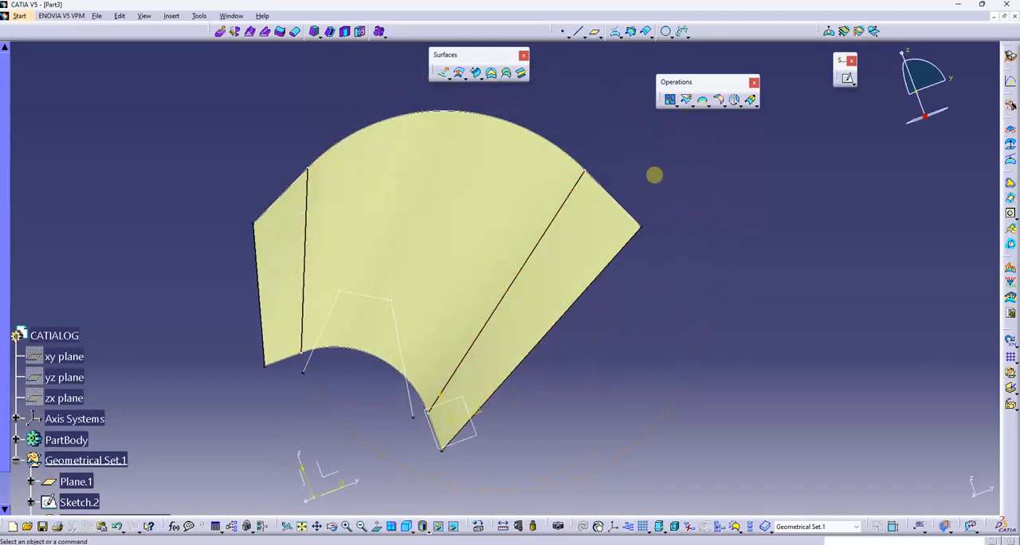
{"action": "middle_click_drag", "start_coordinate": [359, 413], "coordinate": [406, 383]}
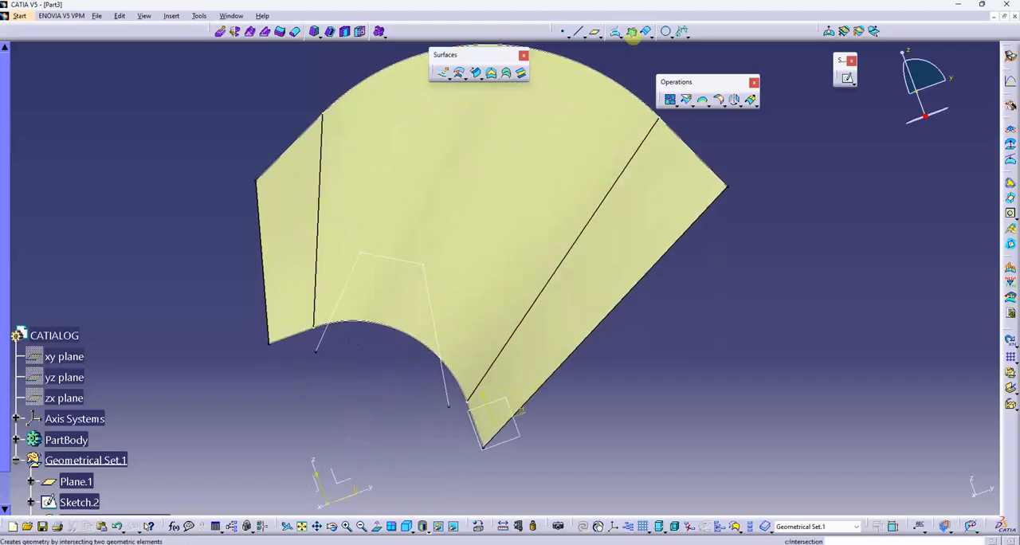
{"action": "left_click", "coordinate": [632, 32]}
{"action": "left_click", "coordinate": [471, 334]}
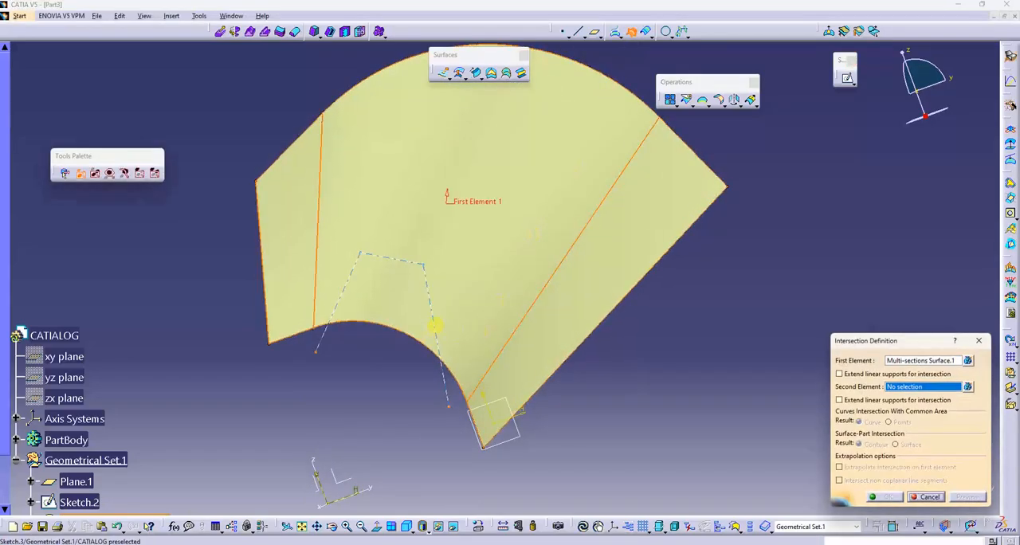
{"action": "left_click", "coordinate": [436, 325]}
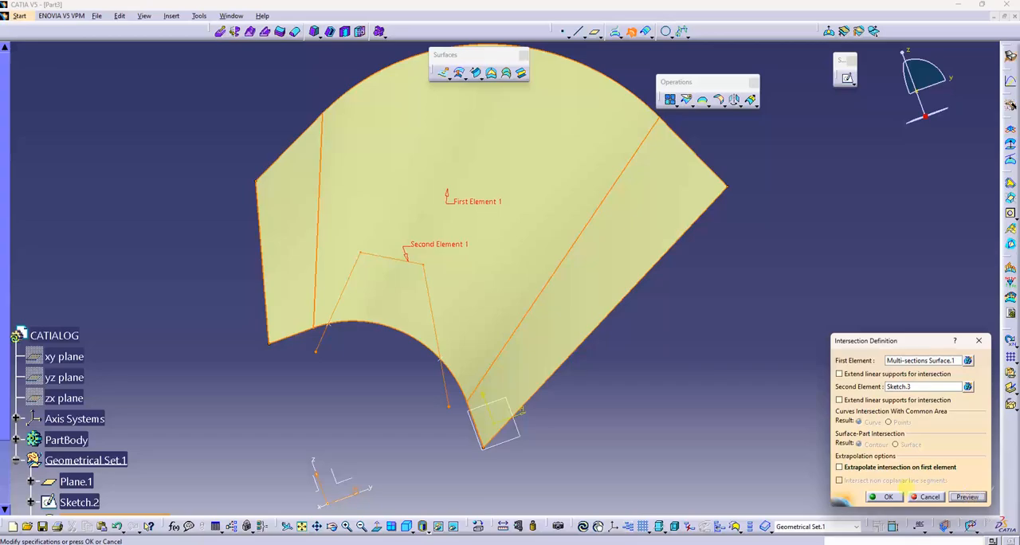
{"action": "left_click", "coordinate": [885, 496]}
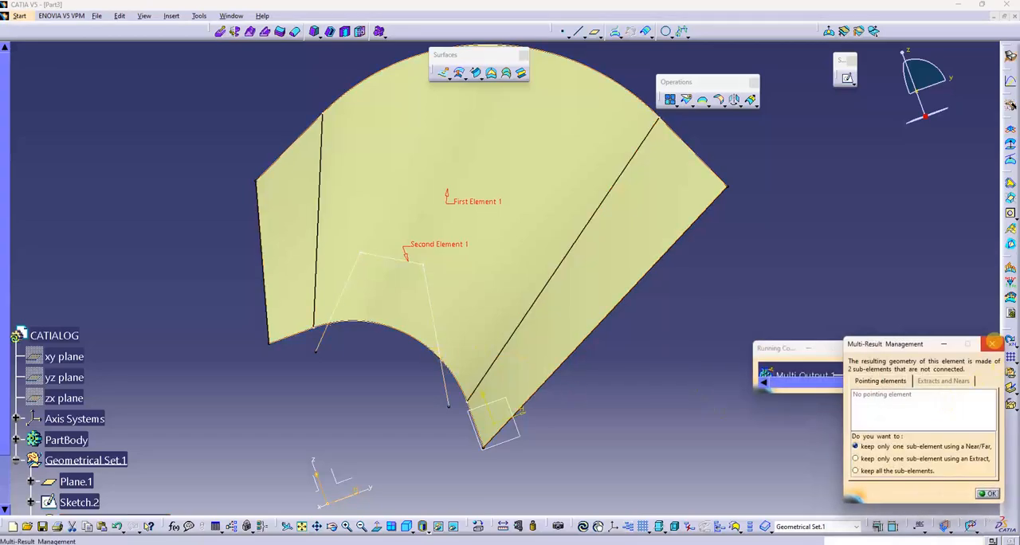
{"action": "left_click", "coordinate": [992, 343]}
- Try to create an isoparametric curve on the multi-sections surface using the intersection point near the last sketch line, and cancel the command
{"action": "middle_click_drag", "start_coordinate": [657, 360], "coordinate": [555, 232]}
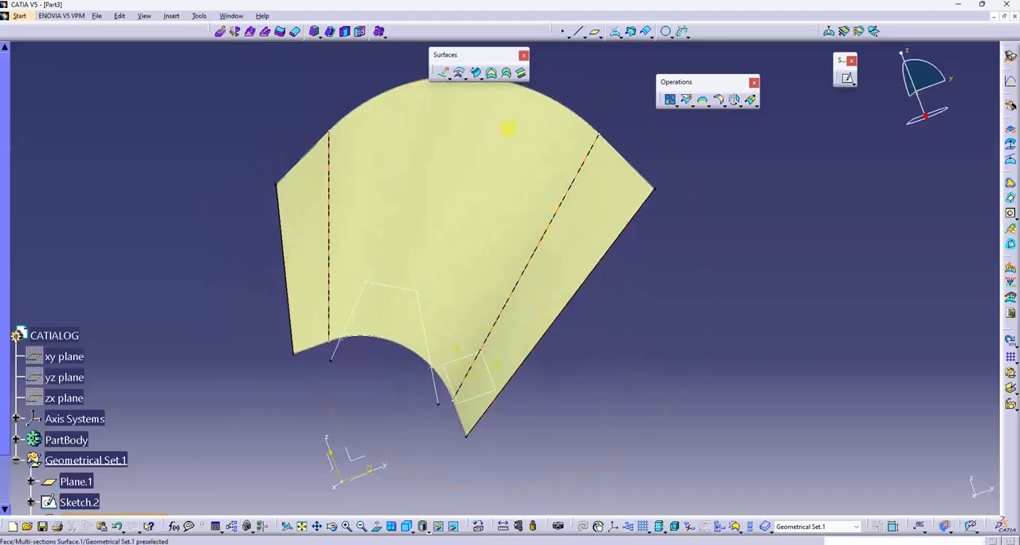
{"action": "middle_click_drag", "start_coordinate": [508, 127], "coordinate": [656, 59]}
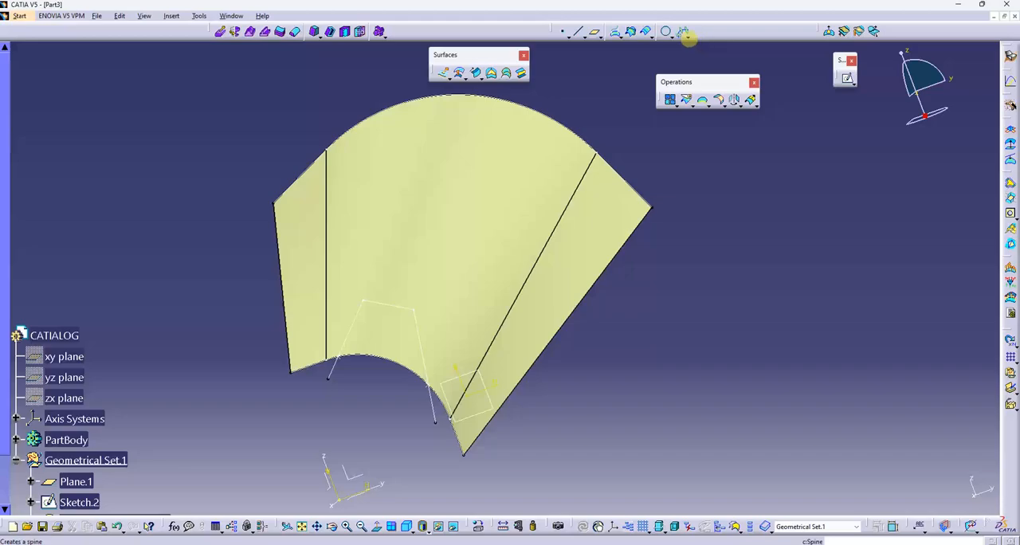
{"action": "left_click", "coordinate": [685, 36]}
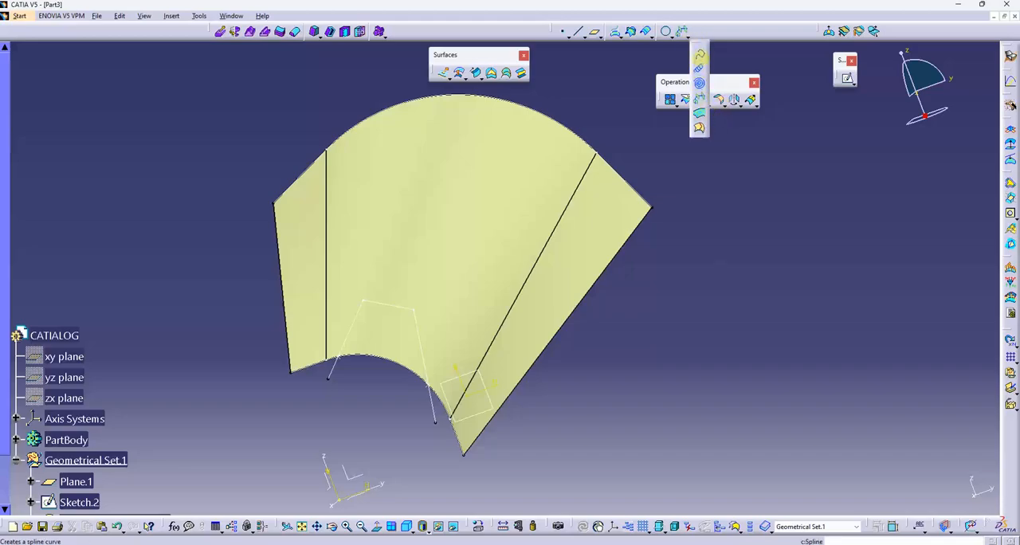
{"action": "left_click", "coordinate": [699, 128]}
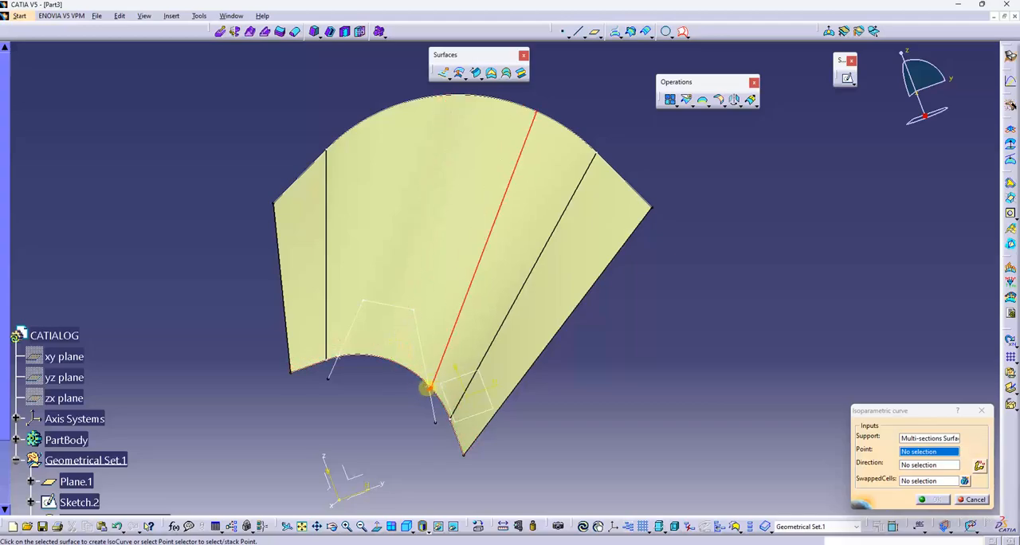
{"action": "left_click", "coordinate": [427, 385]}
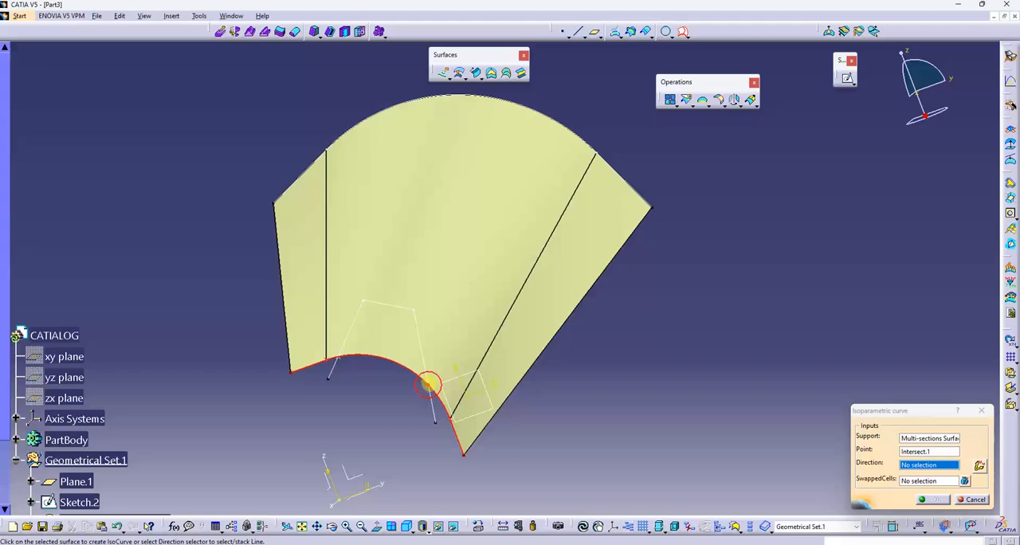
{"action": "left_click", "coordinate": [428, 385]}
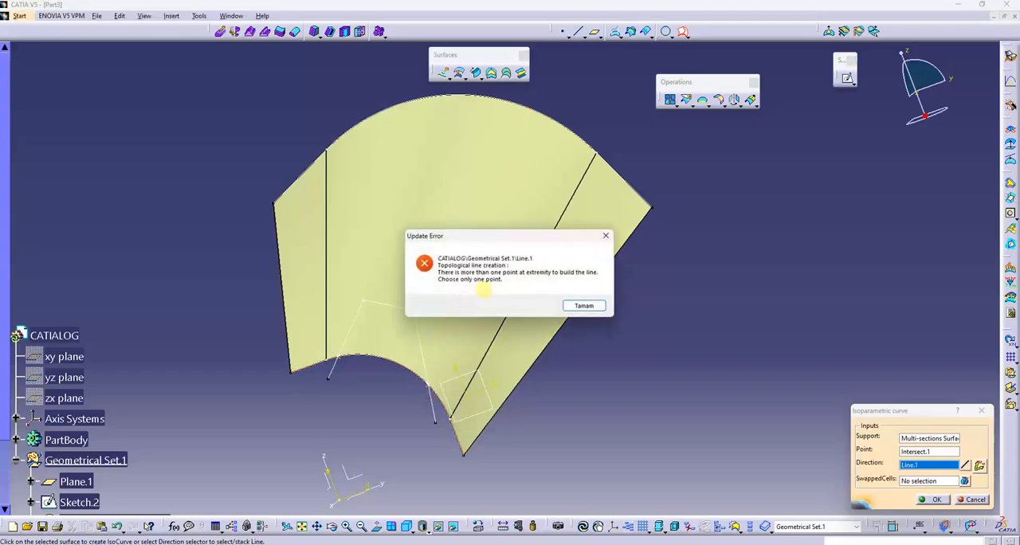
{"action": "left_click", "coordinate": [579, 305]}
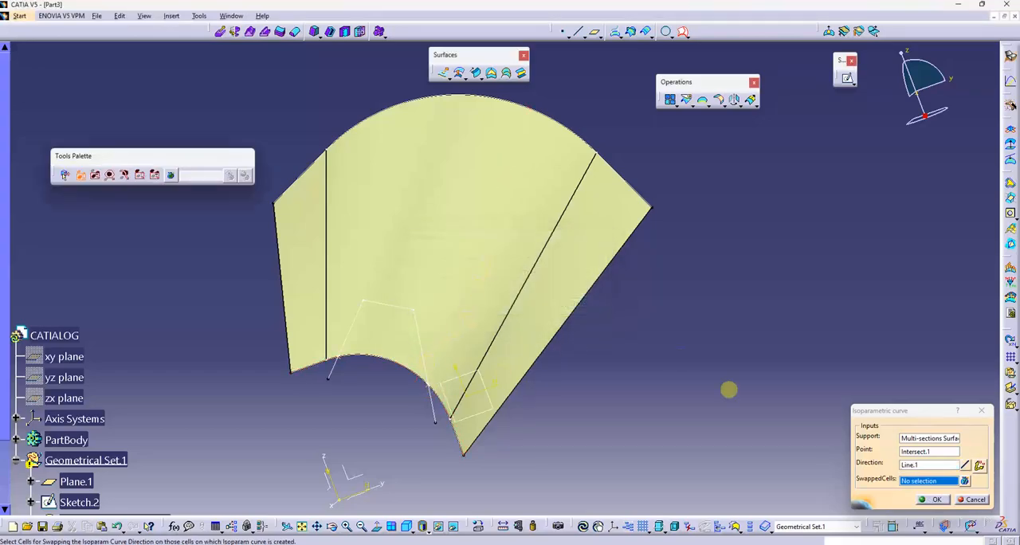
{"action": "left_click", "coordinate": [972, 498]}
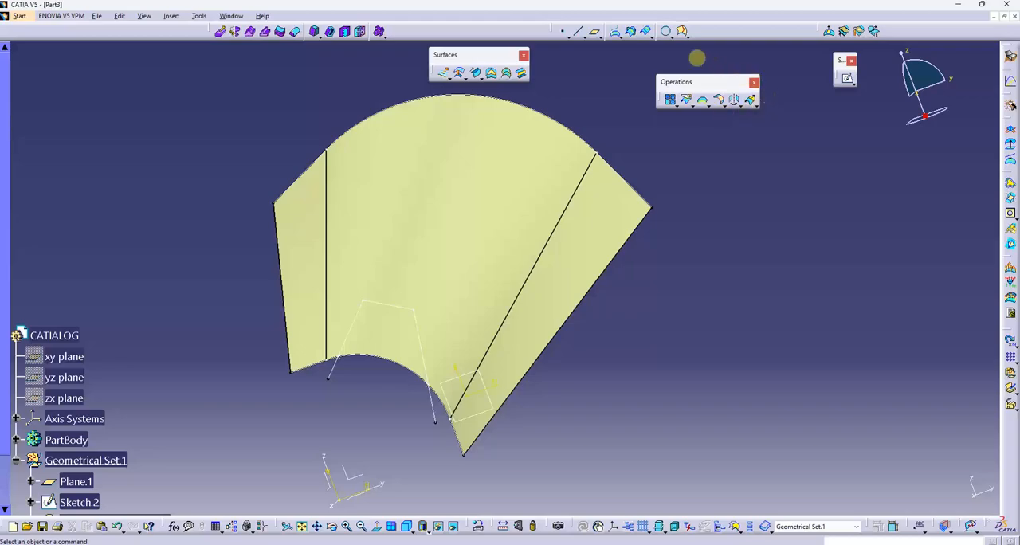
- Create an isoparametric curve on the multi-sections surface through the intersection point near the last sketch line
{"action": "left_click", "coordinate": [682, 32]}
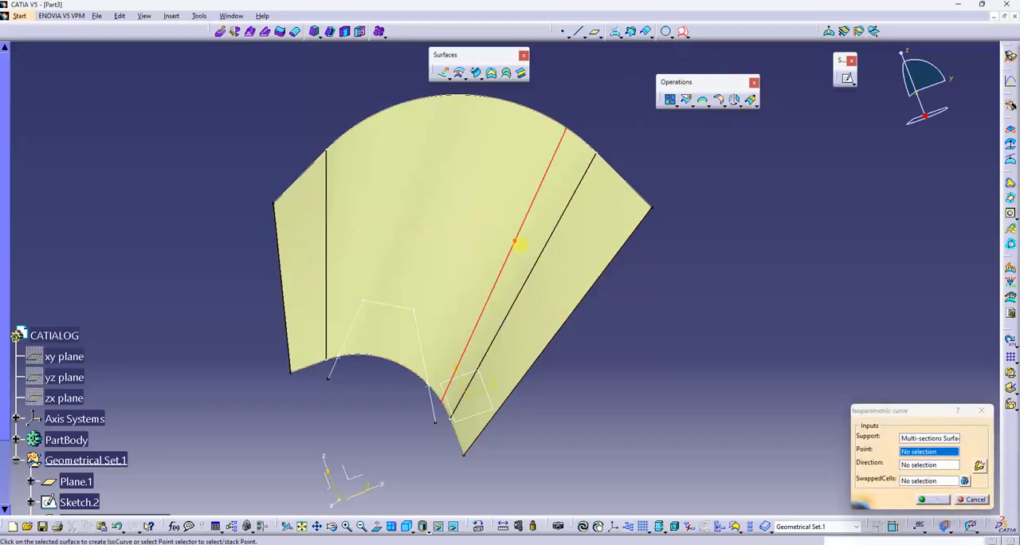
{"action": "left_click", "coordinate": [520, 244]}
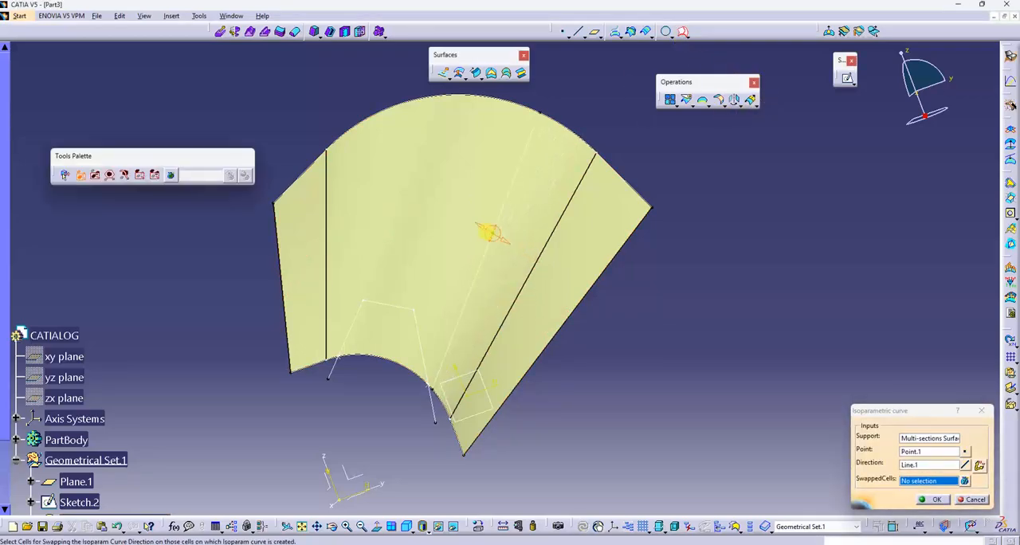
{"action": "middle_click_drag", "start_coordinate": [463, 267], "coordinate": [460, 184]}
{"action": "left_click", "coordinate": [931, 452]}
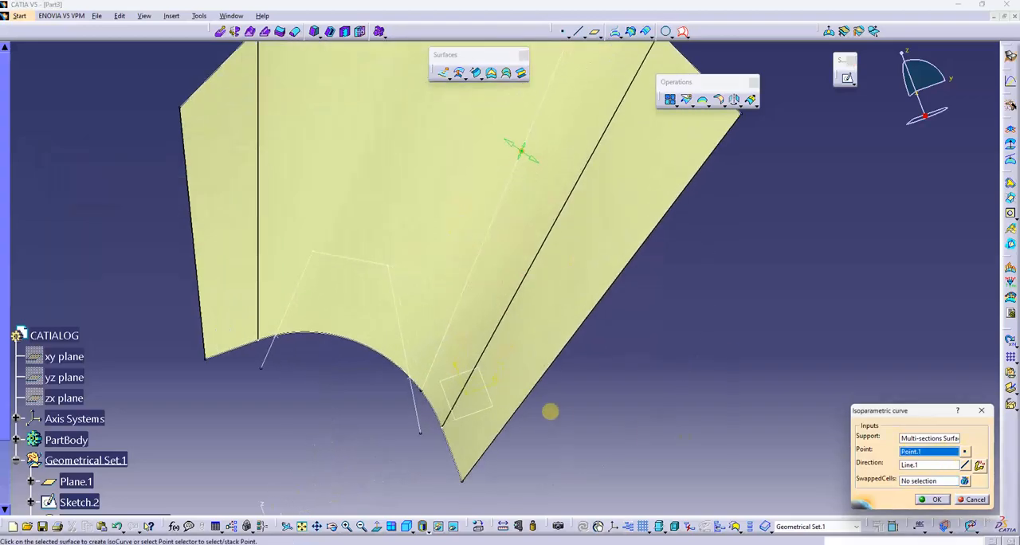
{"action": "left_click", "coordinate": [407, 377]}
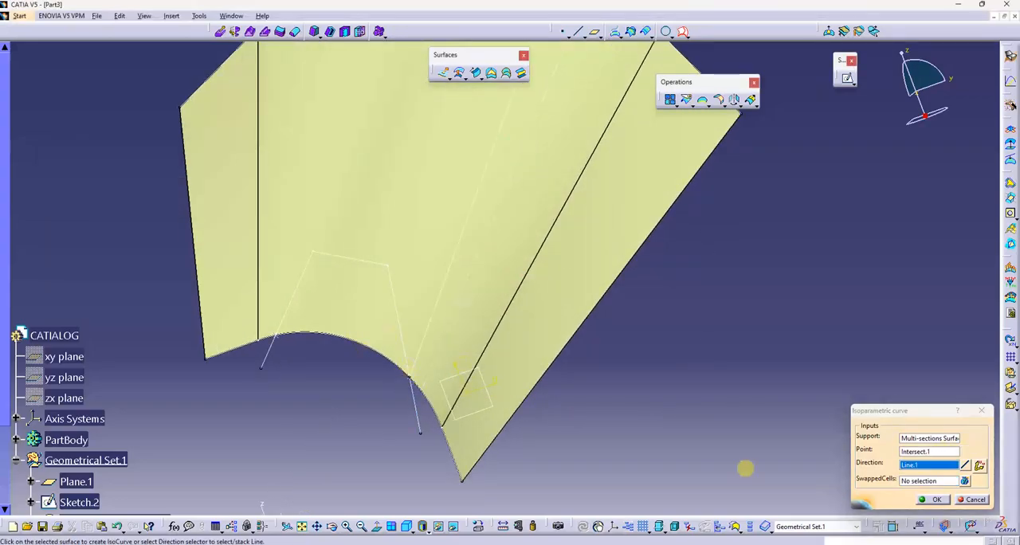
{"action": "left_click", "coordinate": [931, 499]}
- Disassemble Intersect.1 into separate points using the All Cells mode
{"action": "middle_click_drag", "start_coordinate": [676, 333], "coordinate": [596, 368], "text": "ctrl"}
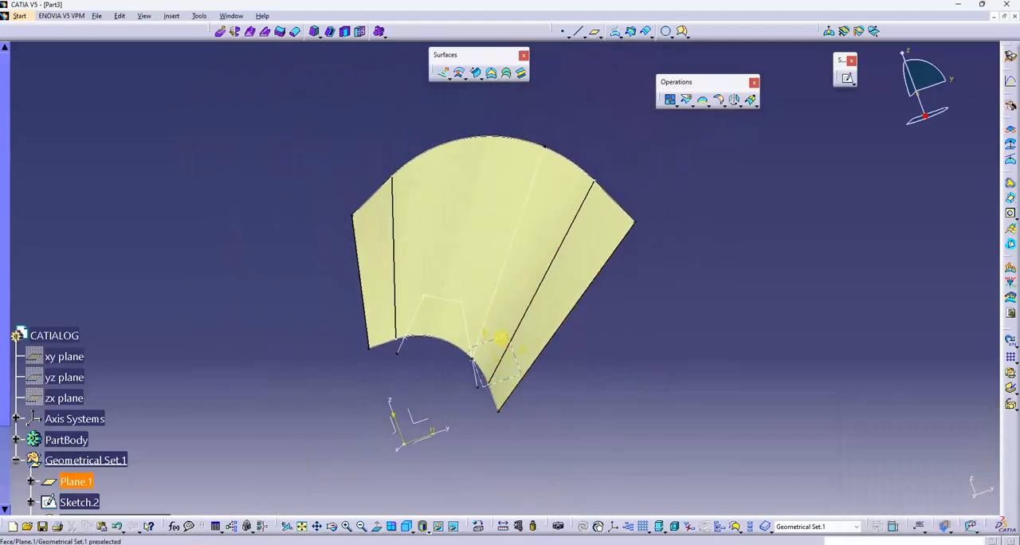
{"action": "middle_click_drag", "start_coordinate": [492, 333], "coordinate": [506, 300]}
{"action": "middle_click_drag", "start_coordinate": [506, 301], "coordinate": [499, 315]}
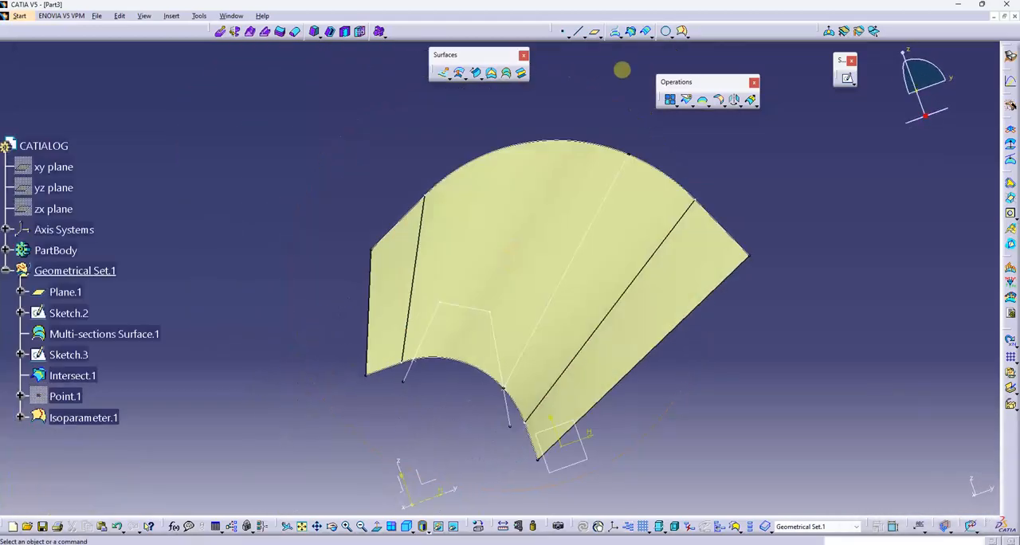
{"action": "left_click", "coordinate": [677, 104]}
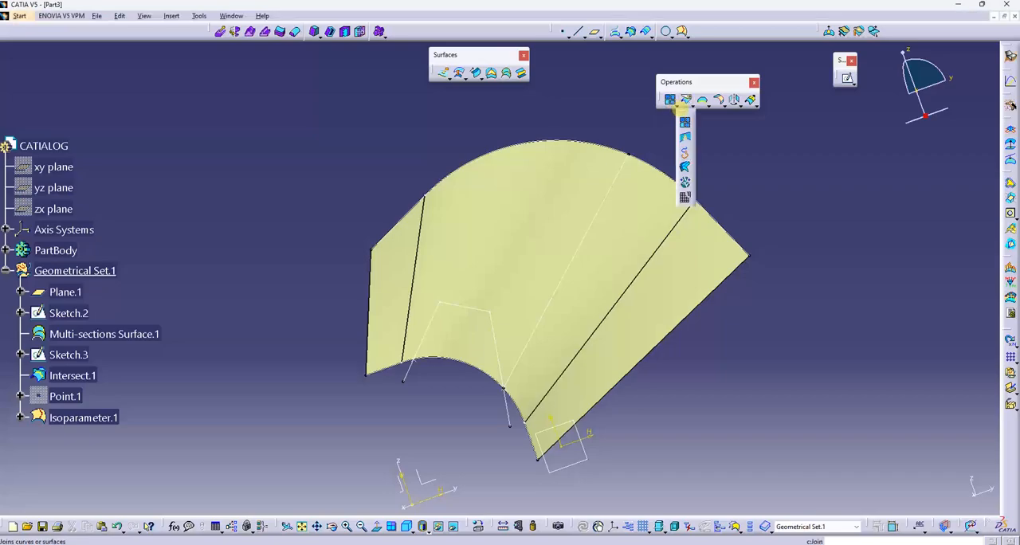
{"action": "left_click", "coordinate": [686, 197]}
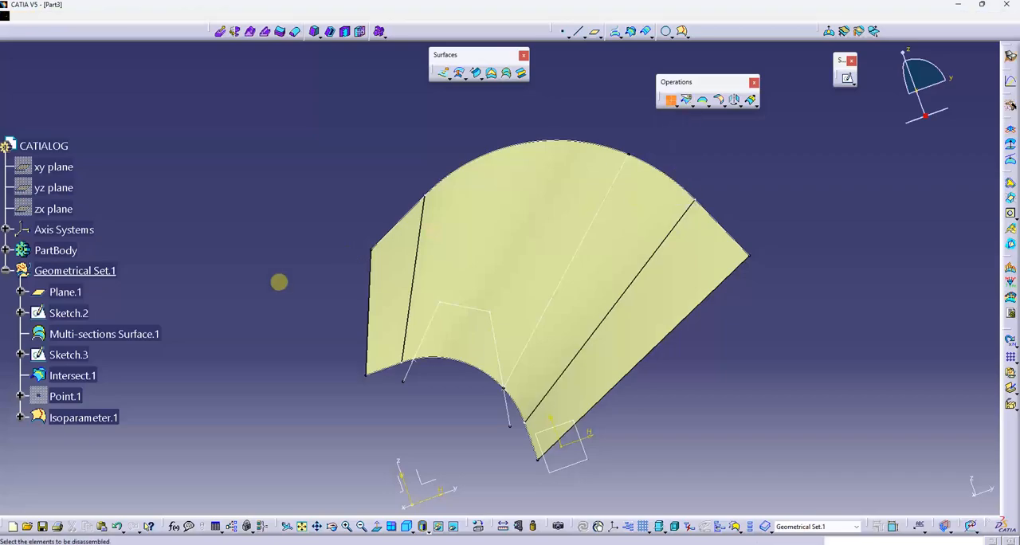
{"action": "left_click", "coordinate": [71, 376]}
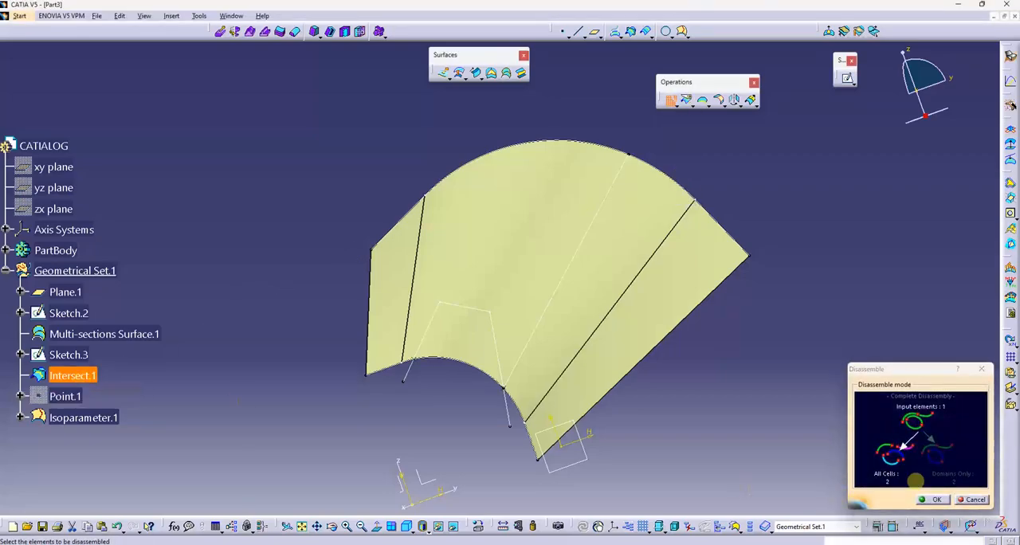
{"action": "left_click", "coordinate": [933, 500]}
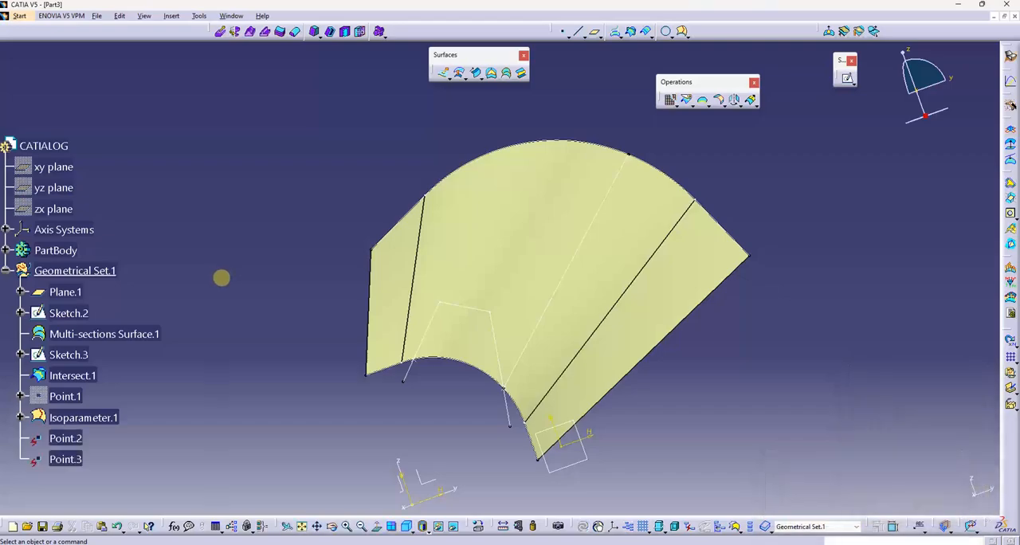
- Create a second isoparametric curve on the multi-sections surface through Point.3, near the first sketch line
{"action": "left_click", "coordinate": [679, 32]}
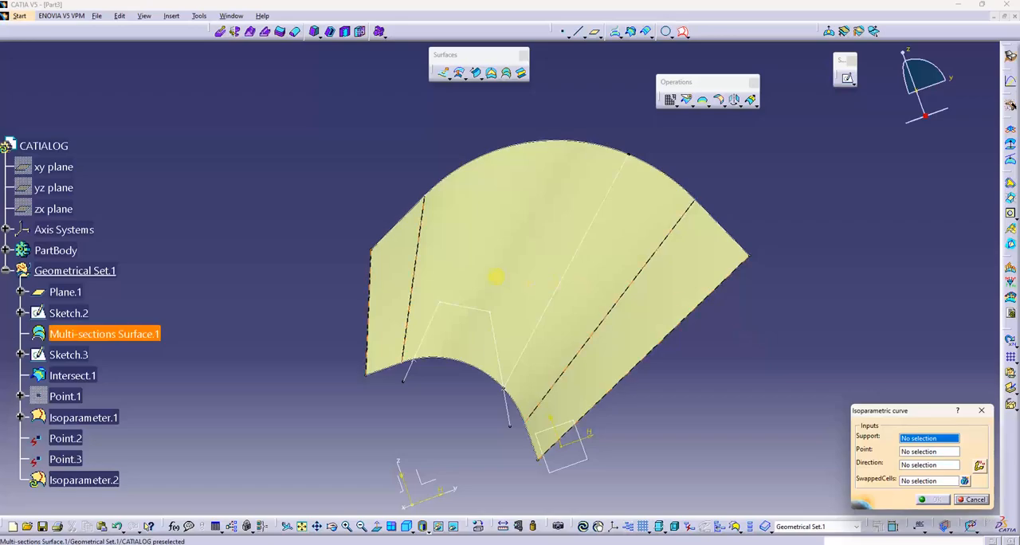
{"action": "left_click", "coordinate": [497, 275]}
{"action": "left_click", "coordinate": [413, 361]}
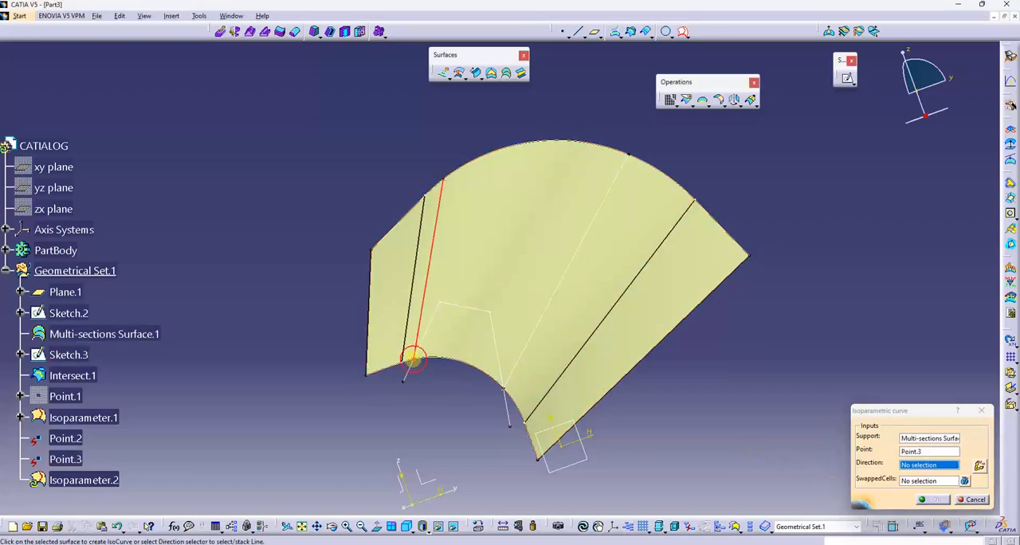
{"action": "left_click", "coordinate": [413, 361]}
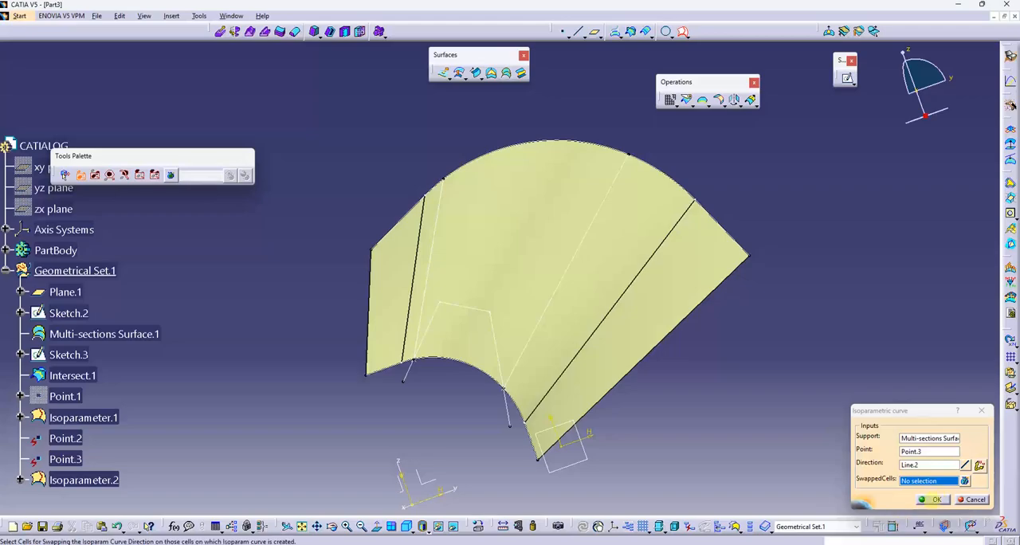
{"action": "left_click", "coordinate": [933, 499]}
- Start a swept surface with an explicit profile and the With two guide curves subtype
{"action": "middle_click_drag", "start_coordinate": [455, 342], "coordinate": [563, 387]}
{"action": "middle_click_drag", "start_coordinate": [542, 332], "coordinate": [585, 334]}
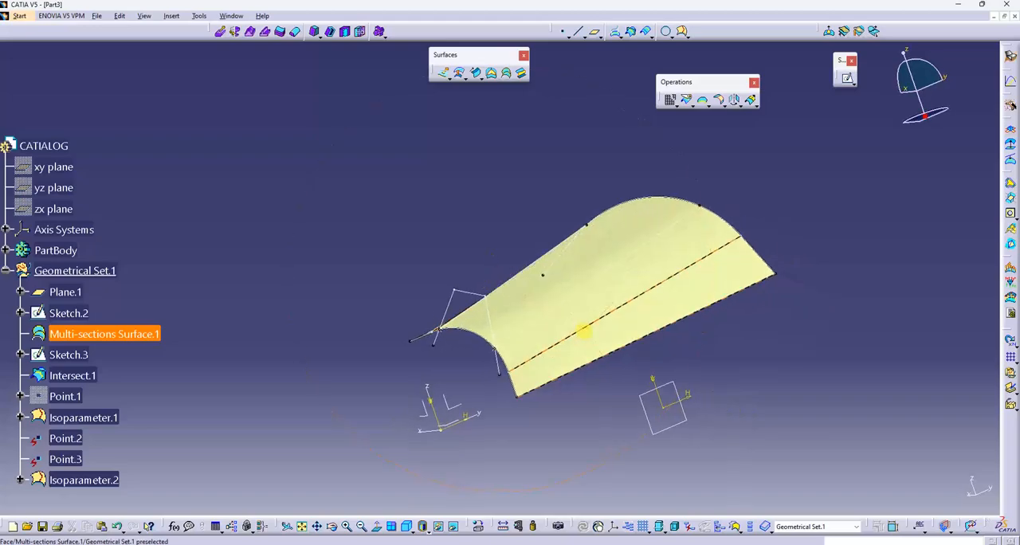
{"action": "middle_click_drag", "start_coordinate": [456, 346], "coordinate": [631, 307]}
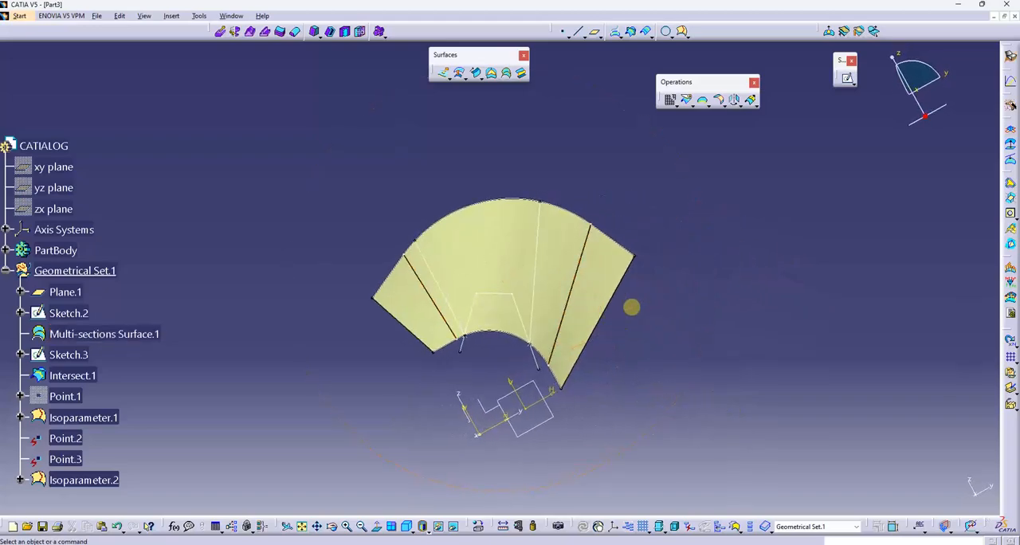
{"action": "middle_click_drag", "start_coordinate": [655, 274], "coordinate": [446, 110]}
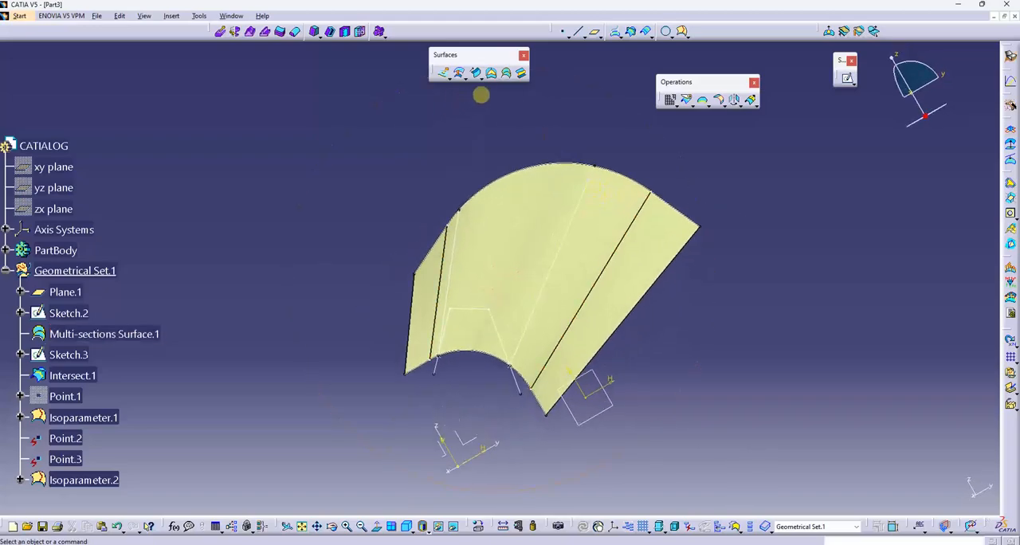
{"action": "left_click", "coordinate": [477, 73]}
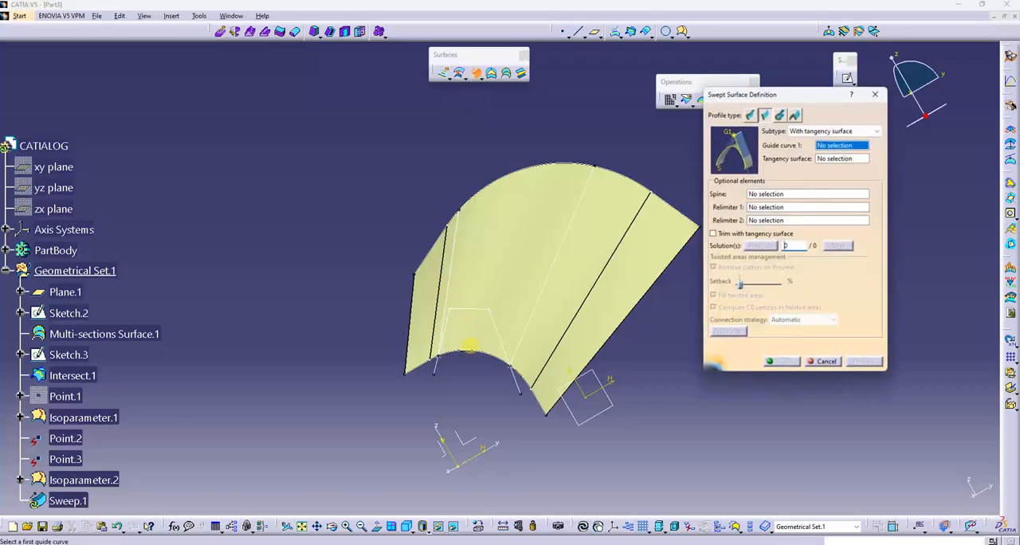
{"action": "left_click", "coordinate": [475, 309]}
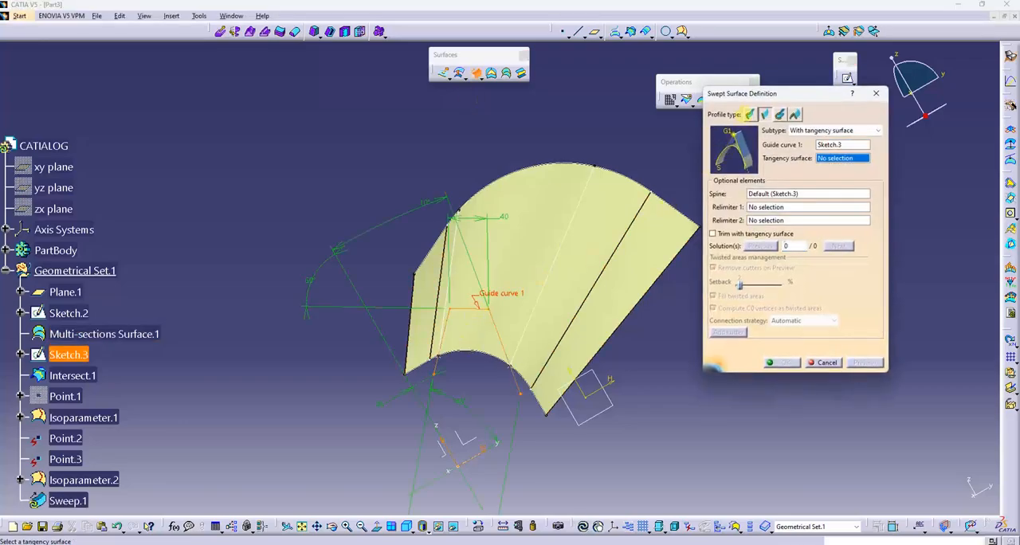
{"action": "left_click", "coordinate": [749, 114]}
{"action": "left_click", "coordinate": [809, 130]}
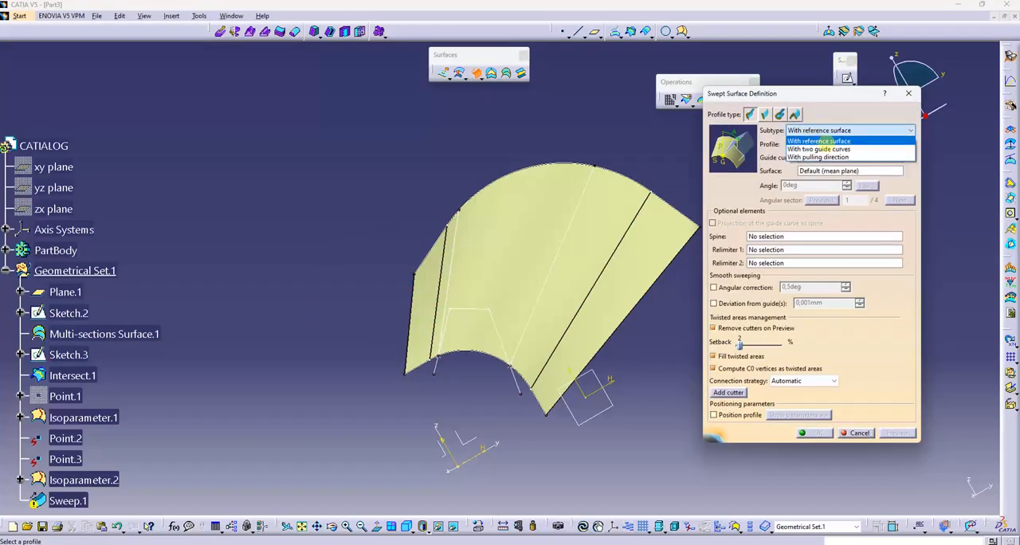
{"action": "left_click", "coordinate": [813, 153]}
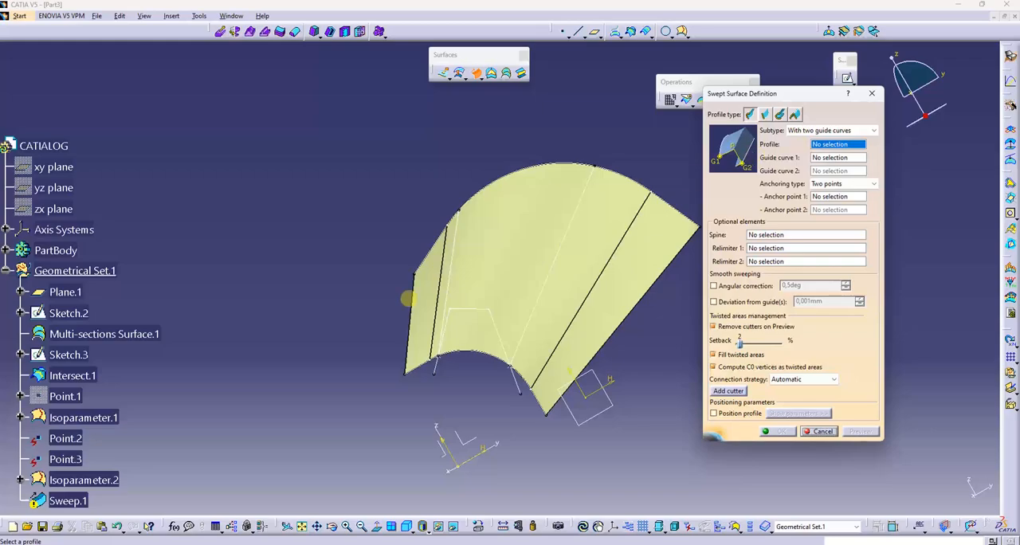
- Try to sweep Sketch.3 along Isoparameter.1 and Isoparameter.2, inspect the preview, cancel the sweep and dismiss the warnings
{"action": "left_click", "coordinate": [479, 310]}
{"action": "left_click", "coordinate": [533, 306]}
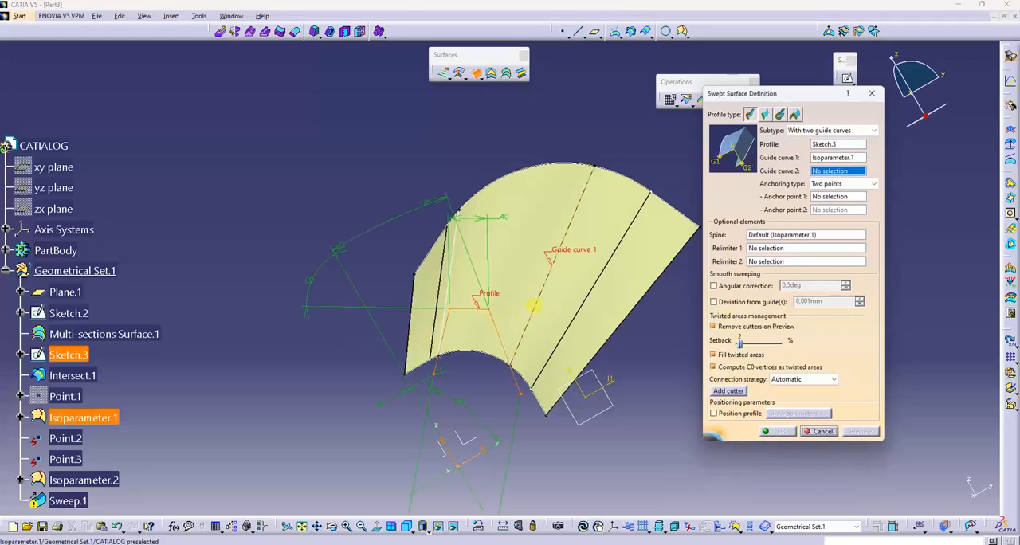
{"action": "left_click", "coordinate": [452, 272]}
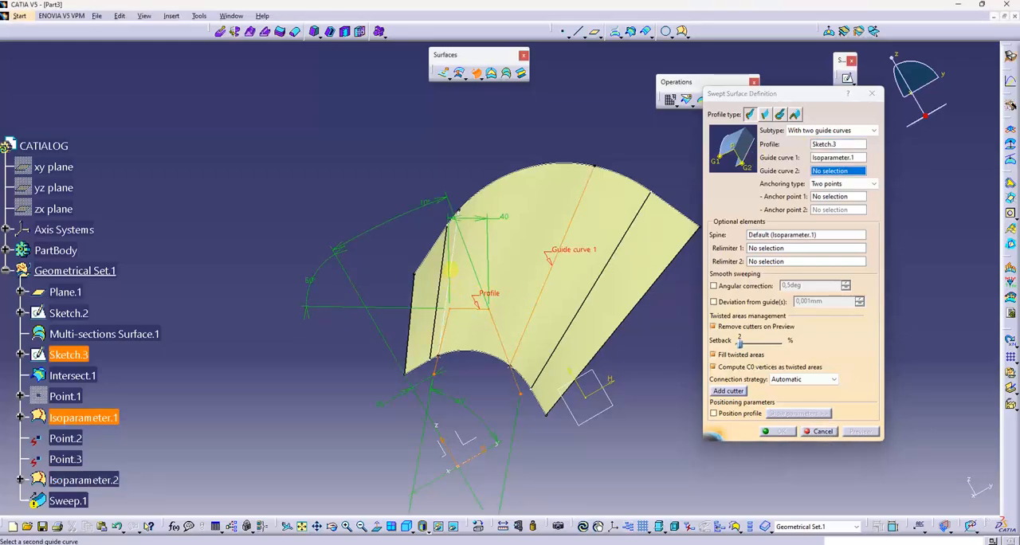
{"action": "left_click", "coordinate": [817, 169]}
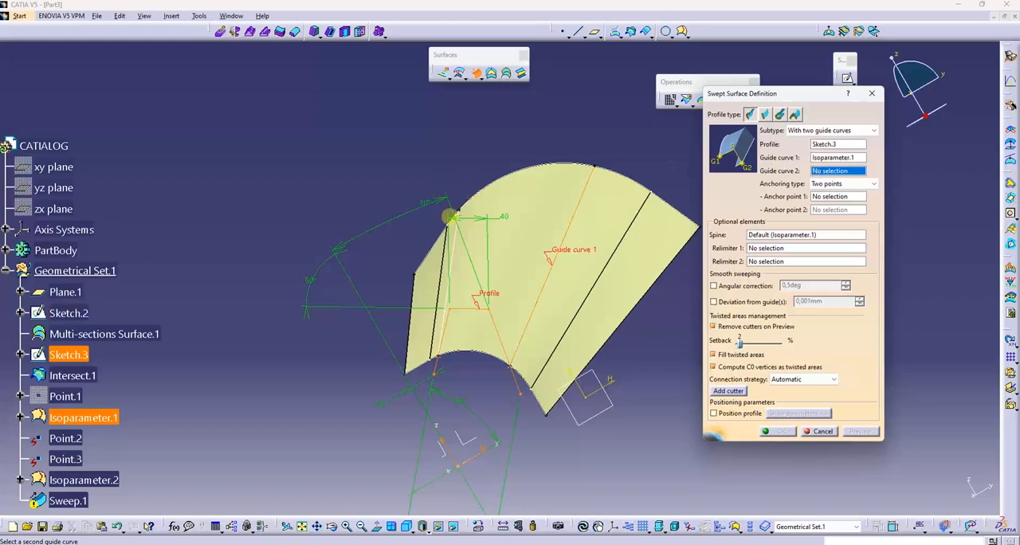
{"action": "left_click", "coordinate": [450, 217]}
{"action": "left_click", "coordinate": [867, 437]}
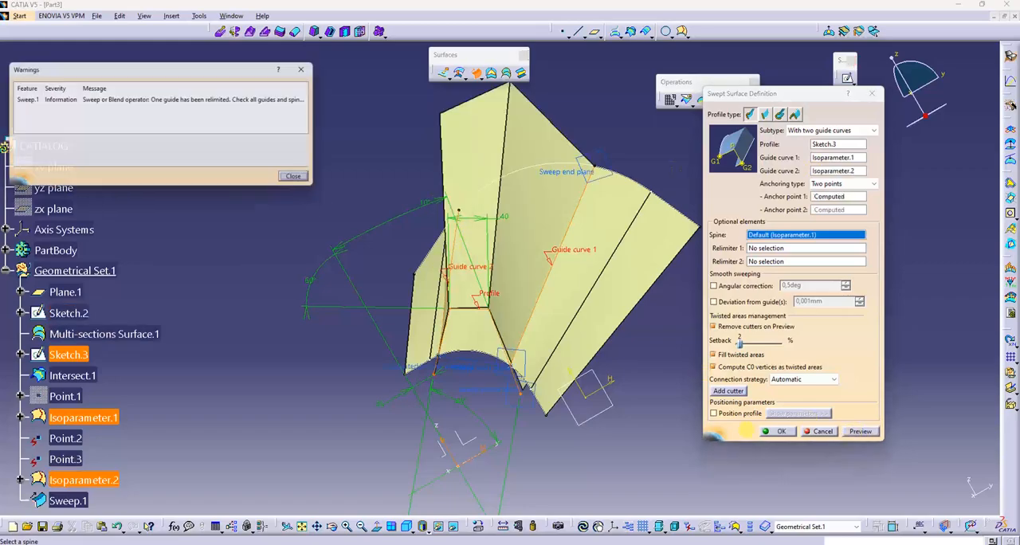
{"action": "middle_click_drag", "start_coordinate": [507, 410], "coordinate": [326, 412]}
{"action": "middle_click_drag", "start_coordinate": [498, 364], "coordinate": [383, 375]}
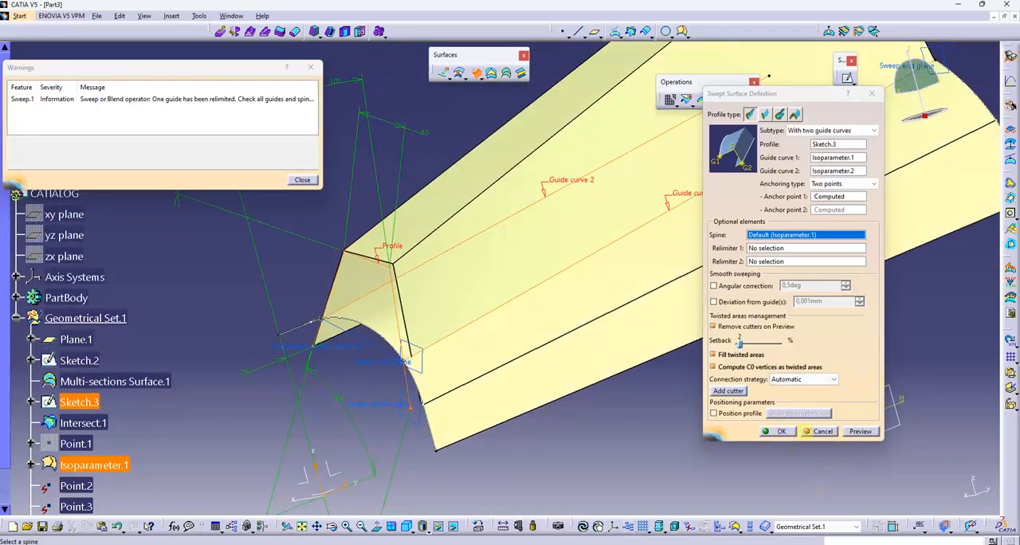
{"action": "left_click", "coordinate": [811, 431]}
{"action": "middle_click_drag", "start_coordinate": [605, 332], "coordinate": [550, 339]}
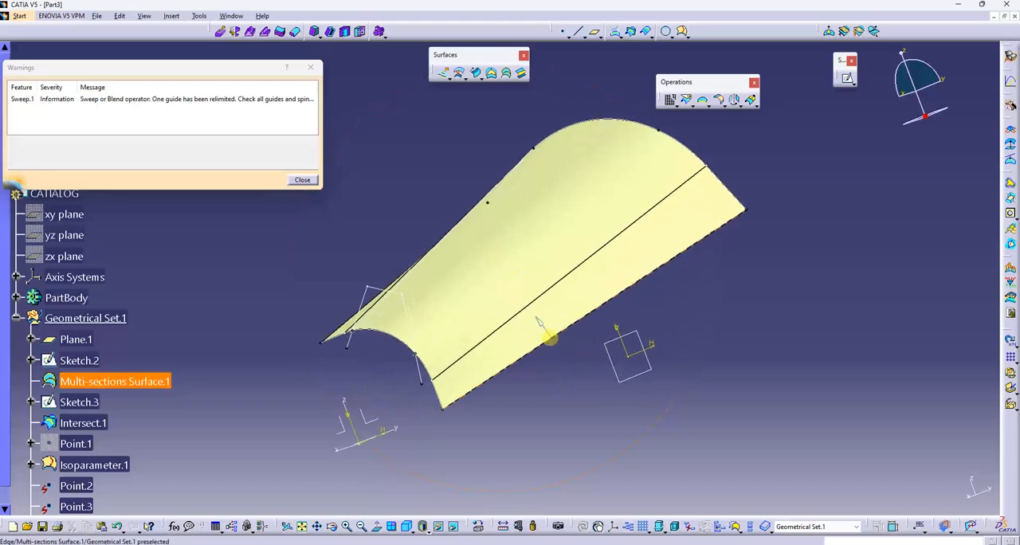
{"action": "left_click", "coordinate": [310, 67]}
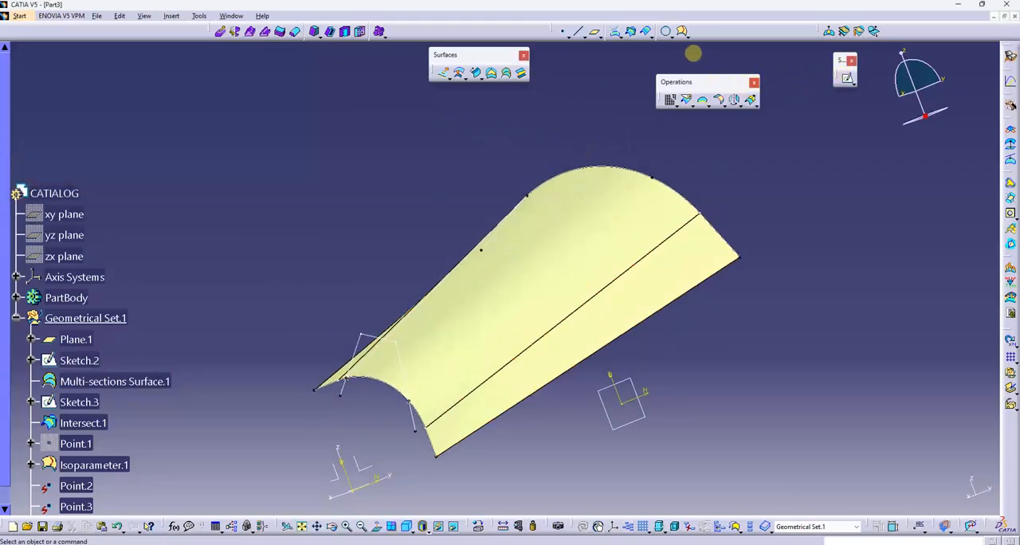
{"action": "left_click", "coordinate": [688, 36]}
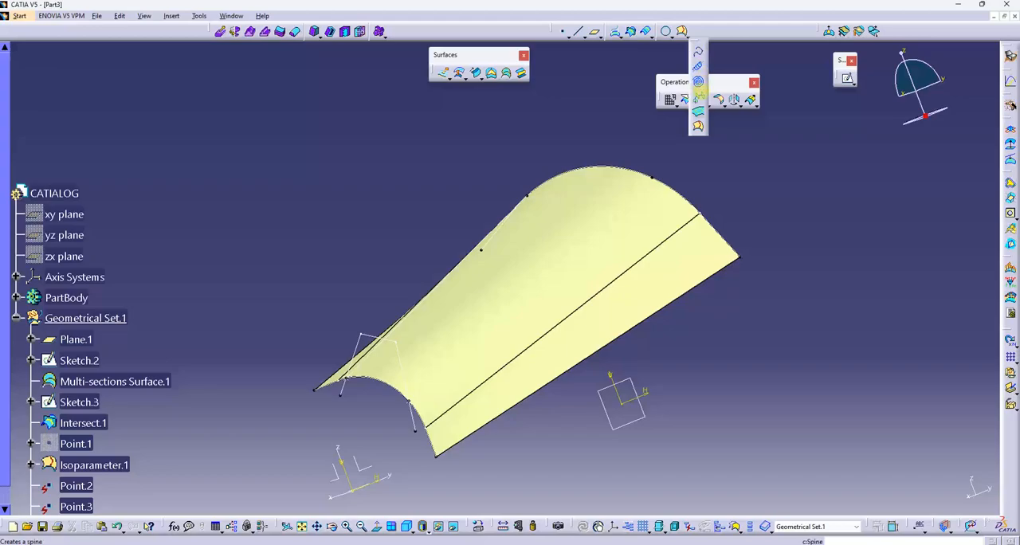
{"action": "left_click", "coordinate": [698, 126]}
{"action": "left_click", "coordinate": [533, 290]}
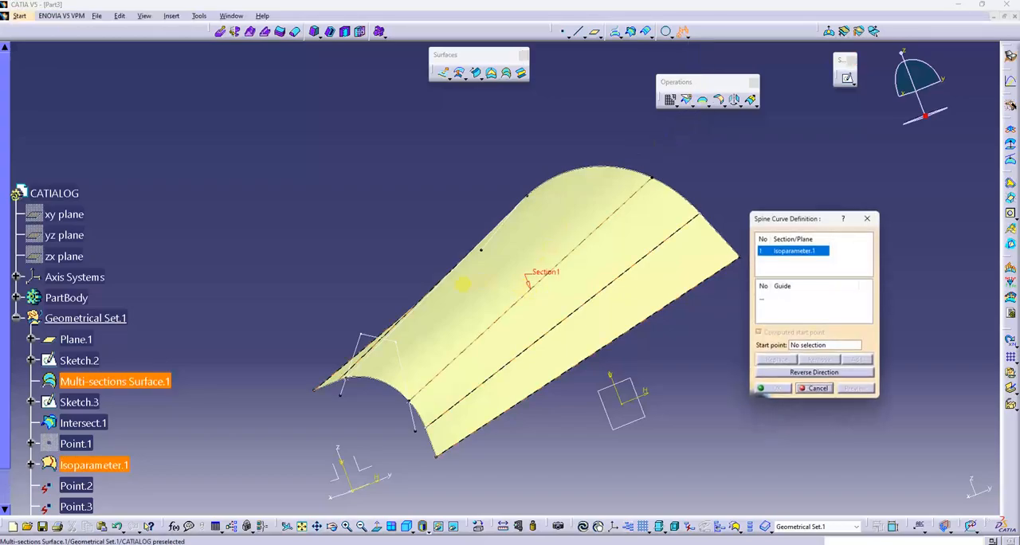
{"action": "middle_click_drag", "start_coordinate": [447, 281], "coordinate": [504, 282]}
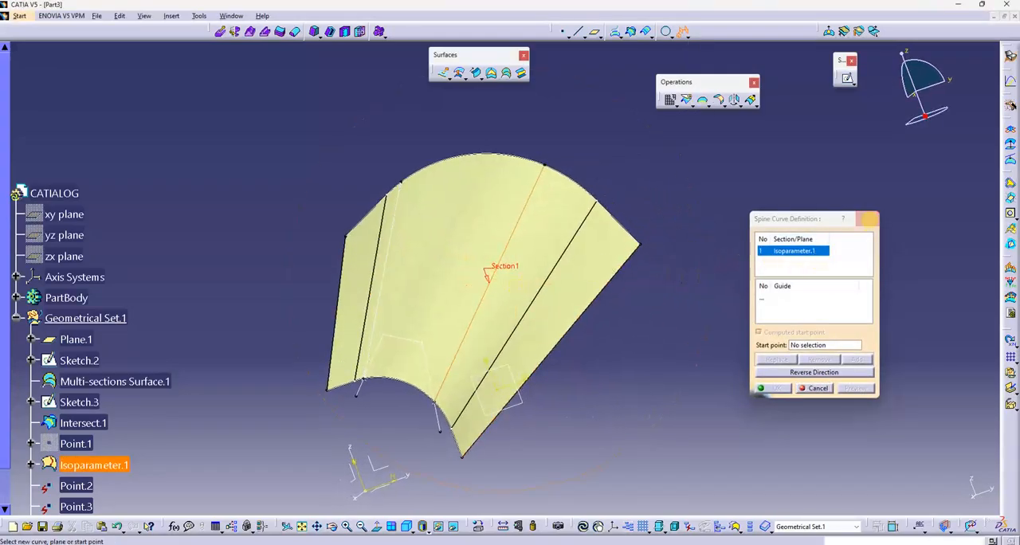
{"action": "left_click", "coordinate": [869, 219]}
- Create a spine curve using Isoparameter.1 and Isoparameter.2 as its two guides
{"action": "left_click", "coordinate": [683, 34]}
{"action": "left_click", "coordinate": [763, 300]}
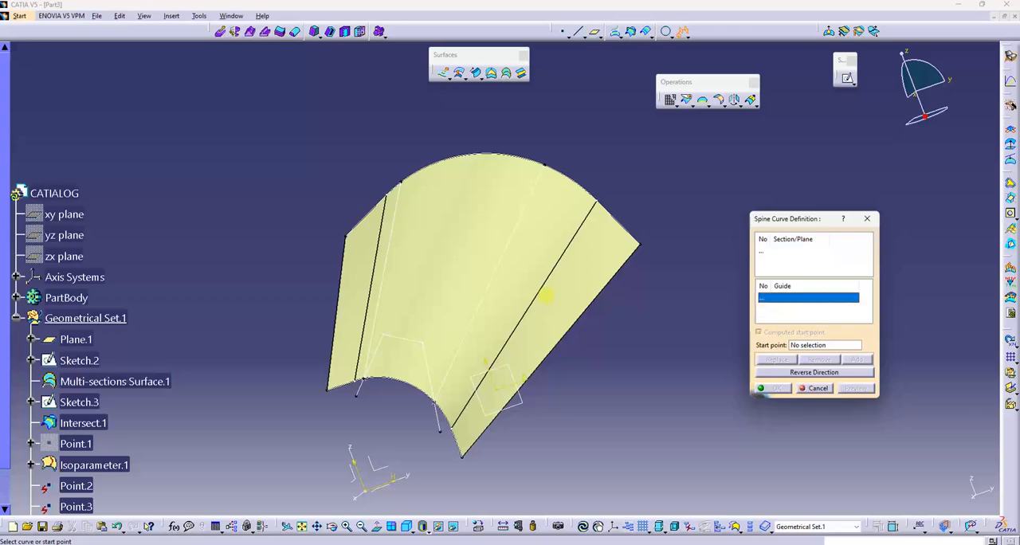
{"action": "left_click", "coordinate": [478, 307]}
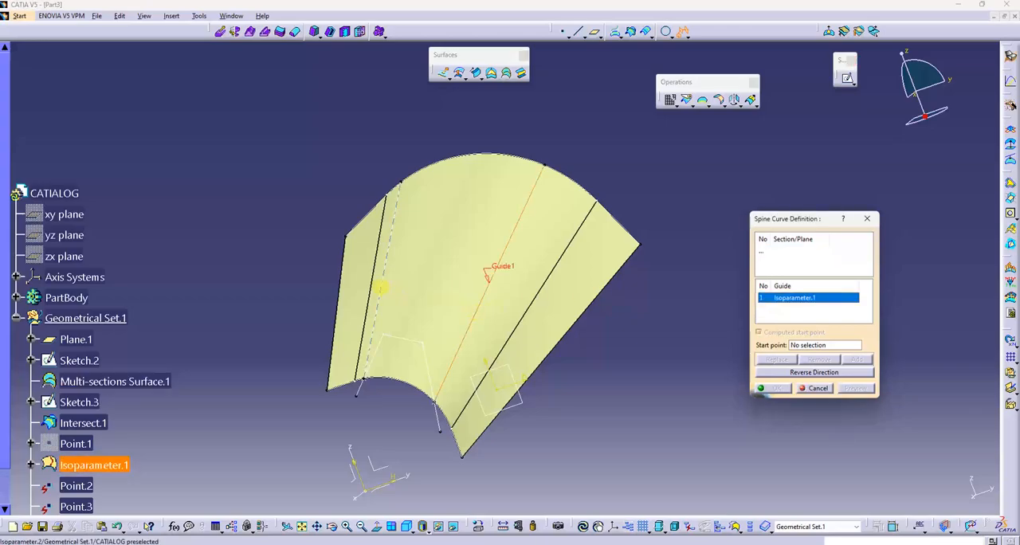
{"action": "left_click", "coordinate": [381, 289]}
{"action": "left_click", "coordinate": [778, 388]}
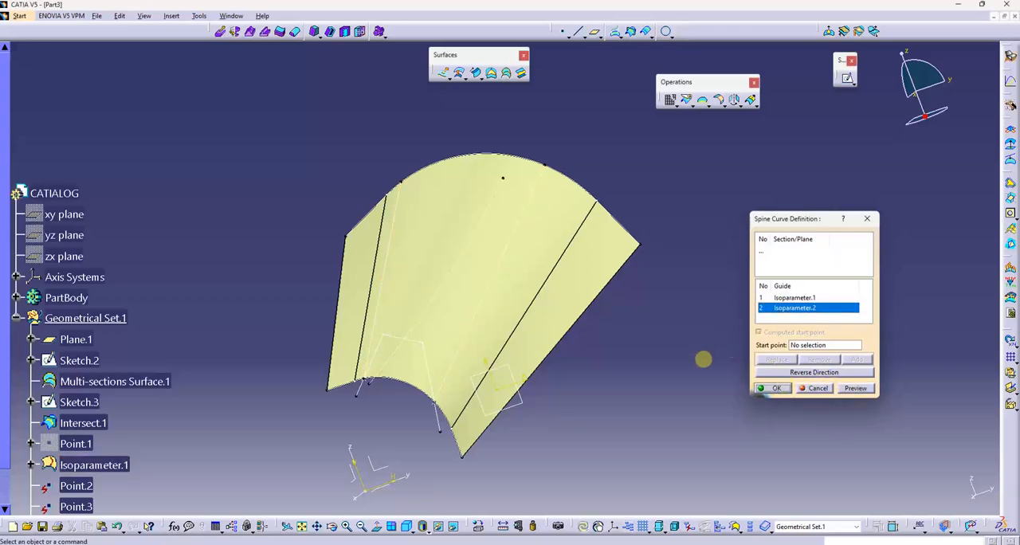
- Set the spine curve's line colour to dark blue and its thickness to 5: 1,4 mm
{"action": "middle_click_drag", "start_coordinate": [704, 357], "coordinate": [577, 379]}
{"action": "scroll", "coordinate": [72, 390], "scroll_direction": "down", "scroll_amount": 3}
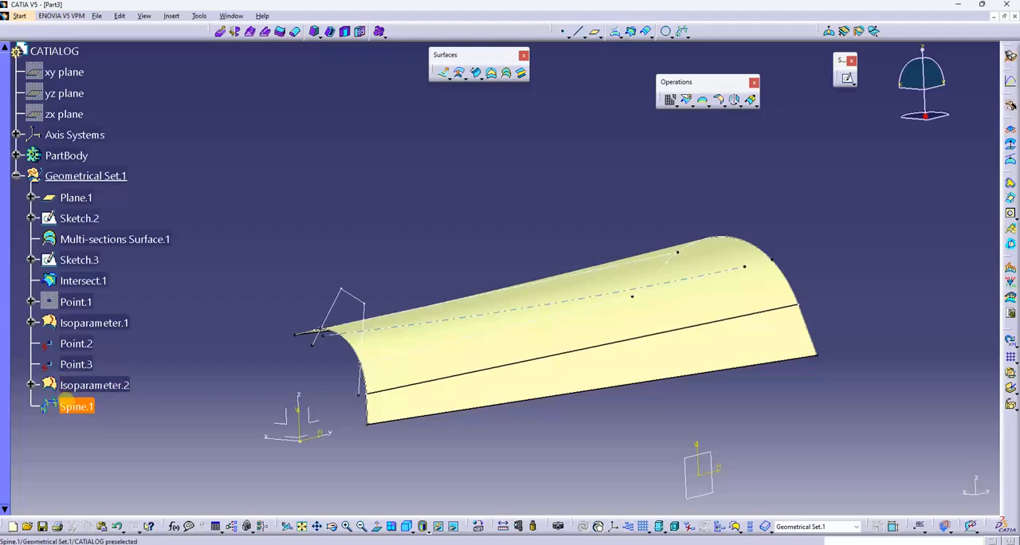
{"action": "right_click", "coordinate": [75, 407]}
{"action": "left_click", "coordinate": [117, 239]}
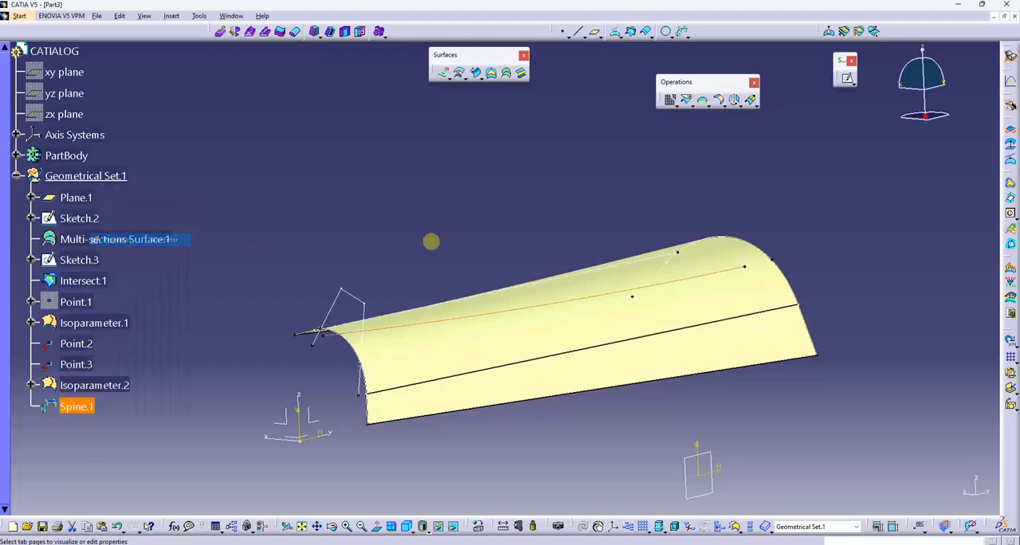
{"action": "left_click", "coordinate": [324, 220]}
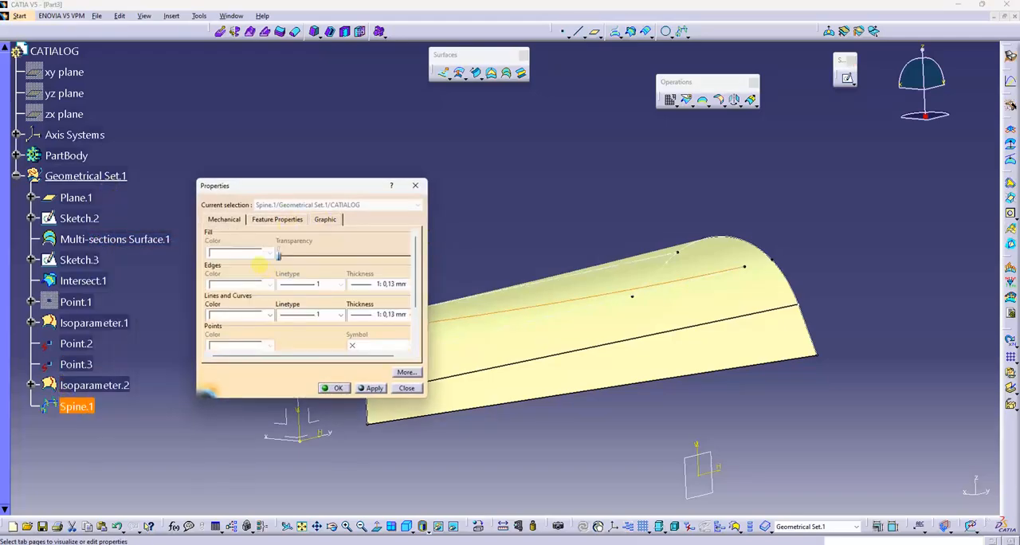
{"action": "left_click", "coordinate": [270, 315]}
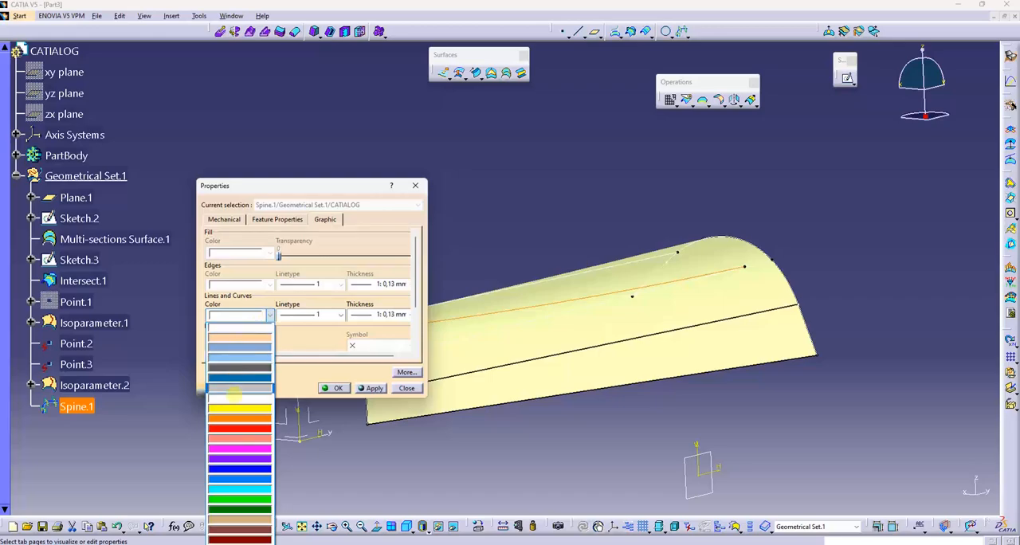
{"action": "left_click", "coordinate": [239, 378]}
{"action": "left_click", "coordinate": [365, 316]}
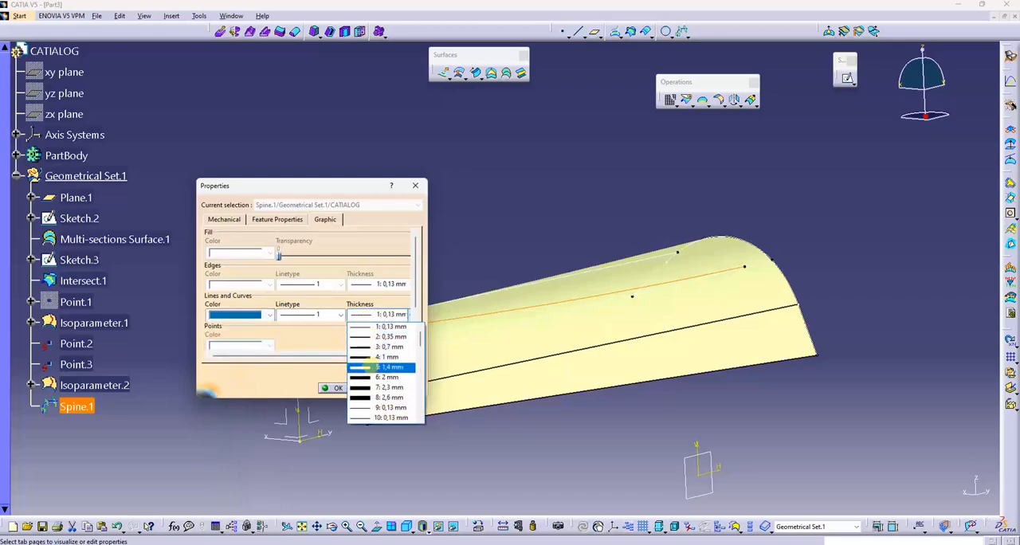
{"action": "left_click", "coordinate": [375, 368]}
{"action": "left_click", "coordinate": [374, 389]}
{"action": "left_click", "coordinate": [338, 388]}
{"action": "left_click", "coordinate": [459, 236]}
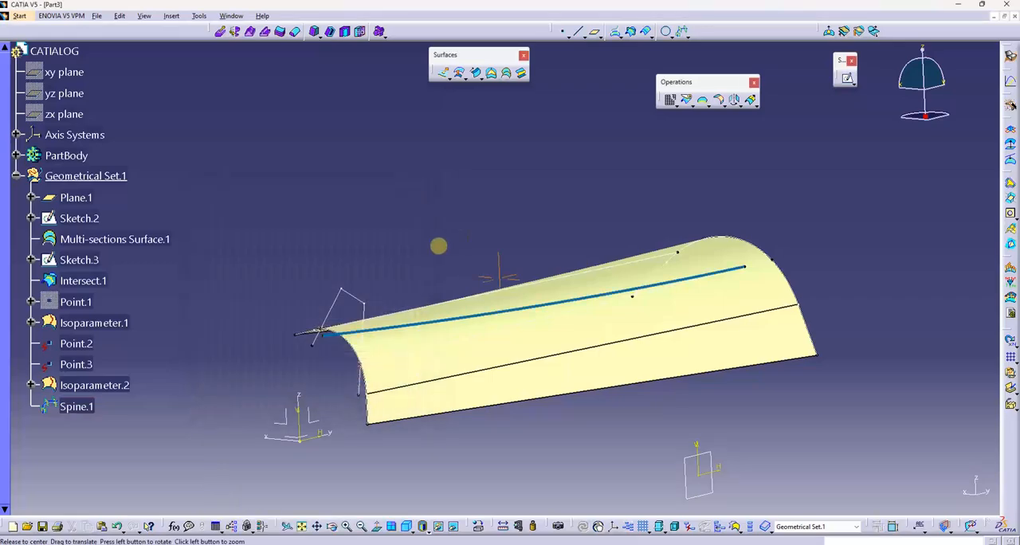
- Set up a swept surface with Sketch.3 as profile and Isoparameter.1 and Isoparameter.2 as guide curves, and preview it
{"action": "middle_click_drag", "start_coordinate": [439, 246], "coordinate": [498, 265]}
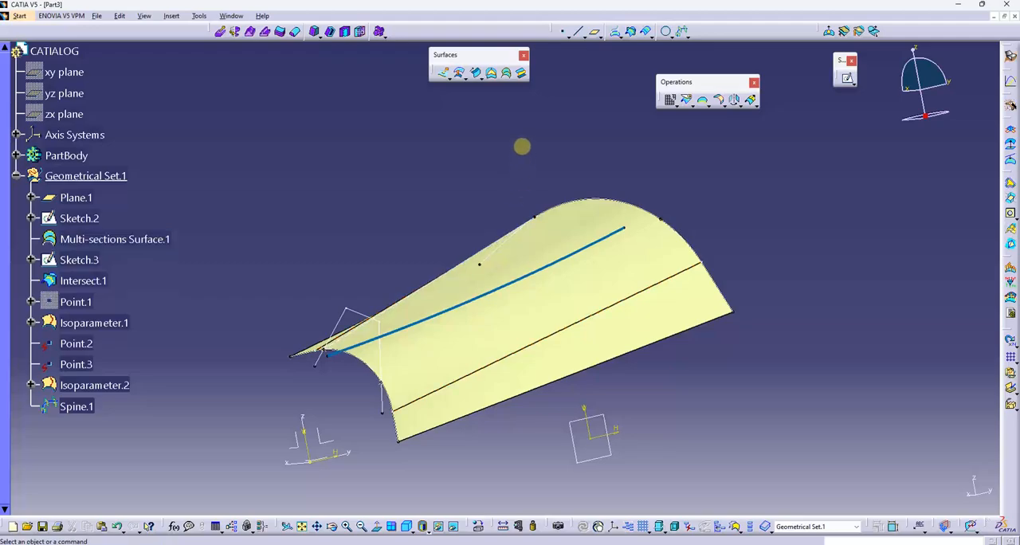
{"action": "middle_click_drag", "start_coordinate": [496, 206], "coordinate": [480, 185]}
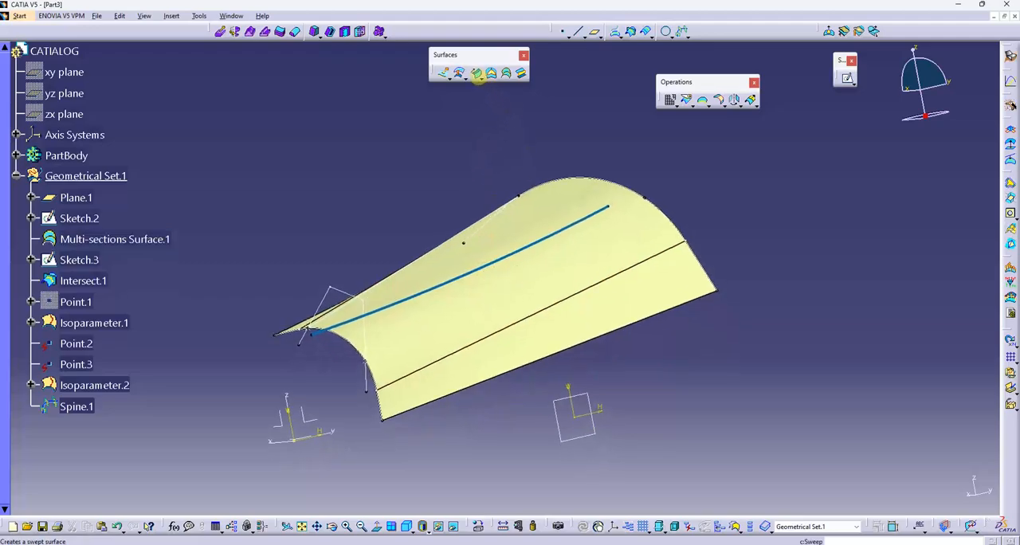
{"action": "left_click", "coordinate": [488, 91]}
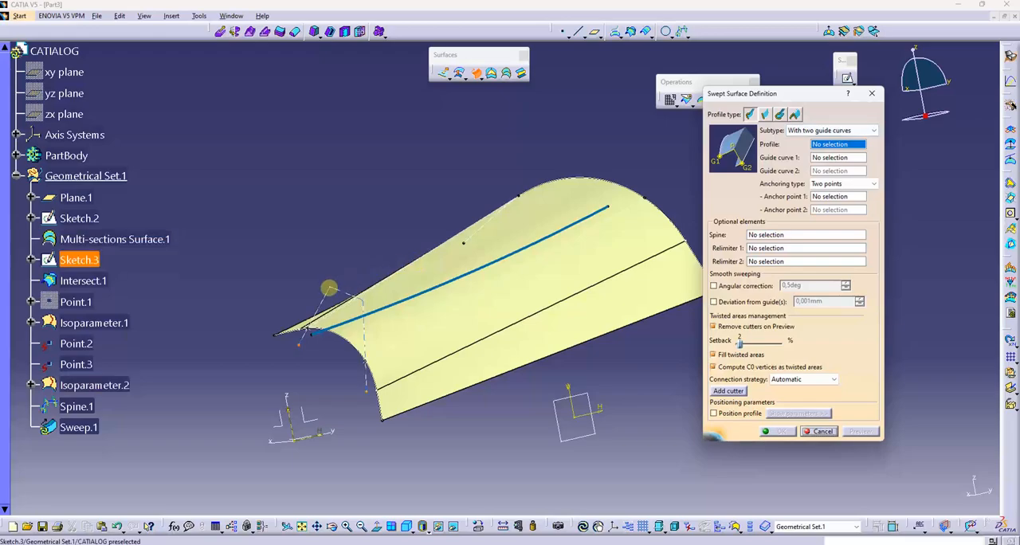
{"action": "left_click", "coordinate": [334, 285]}
{"action": "left_click", "coordinate": [402, 309]}
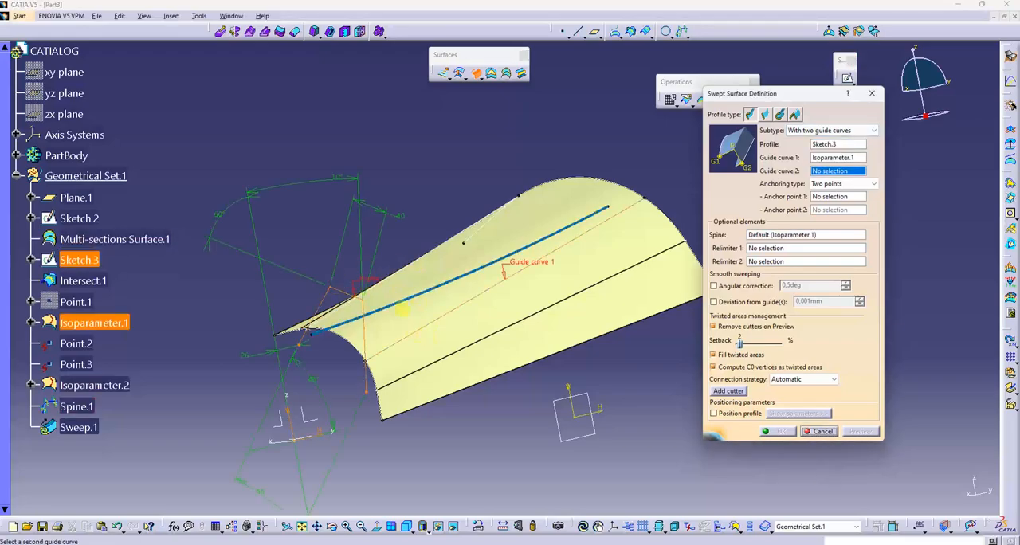
{"action": "left_click", "coordinate": [391, 278]}
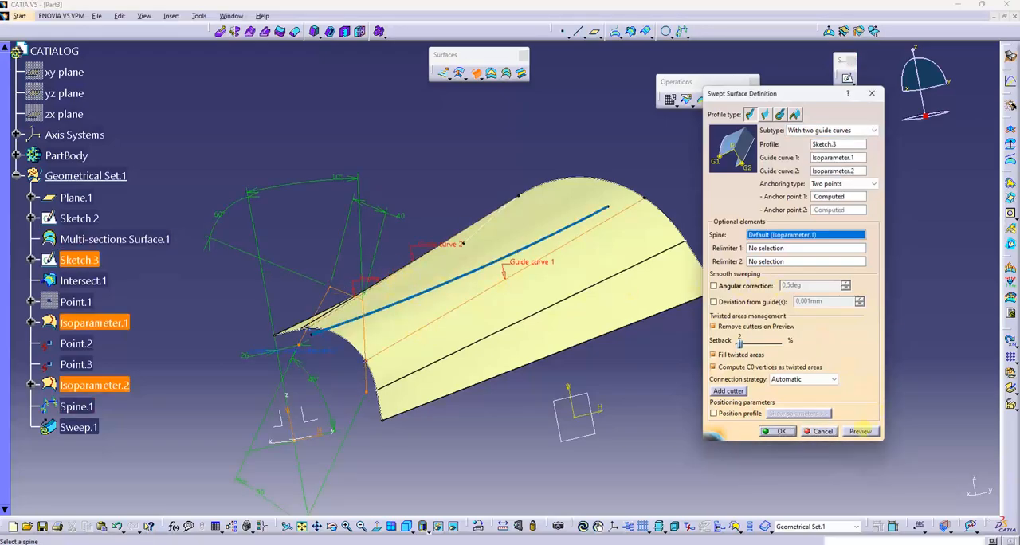
{"action": "left_click", "coordinate": [860, 431]}
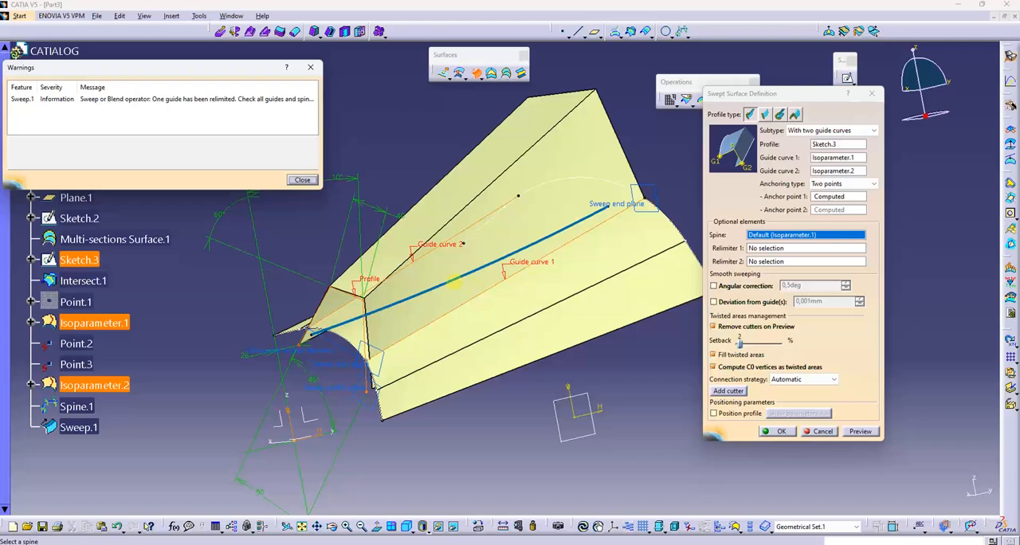
- Use Spine.1 as the spine of the swept surface and create the sweep
{"action": "left_click", "coordinate": [452, 281]}
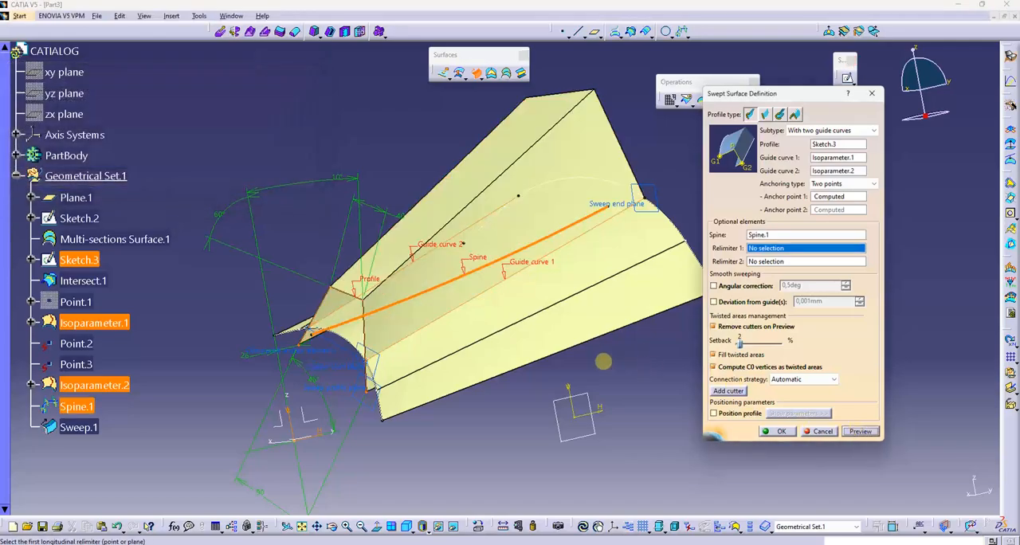
{"action": "middle_click_drag", "start_coordinate": [603, 361], "coordinate": [418, 239]}
{"action": "left_click", "coordinate": [772, 433]}
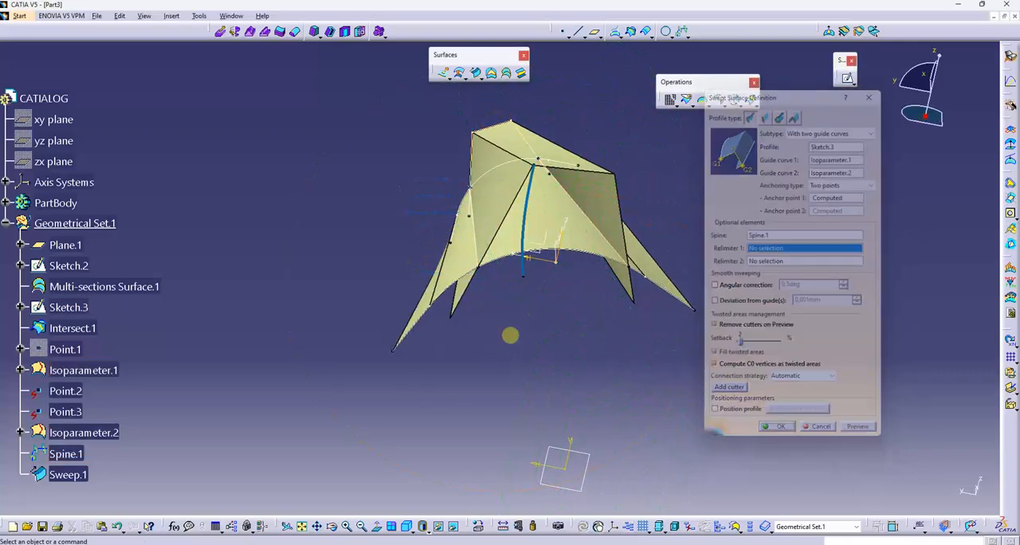
- Trim the multi-sections surface with the swept surface, keeping the multi-sections surface's outer flanks and the sweep's raised channel
{"action": "middle_click_drag", "start_coordinate": [511, 335], "coordinate": [653, 226]}
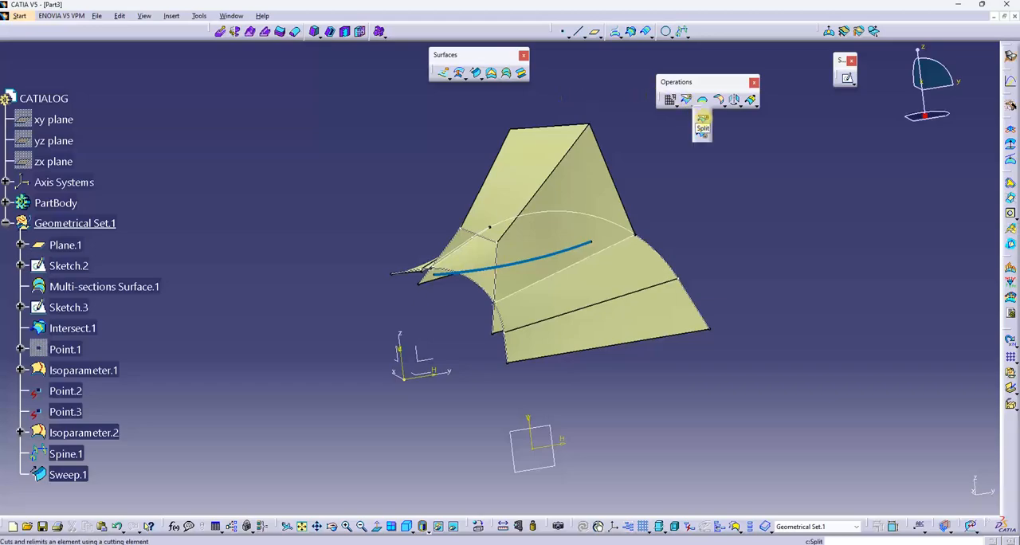
{"action": "left_click", "coordinate": [582, 291]}
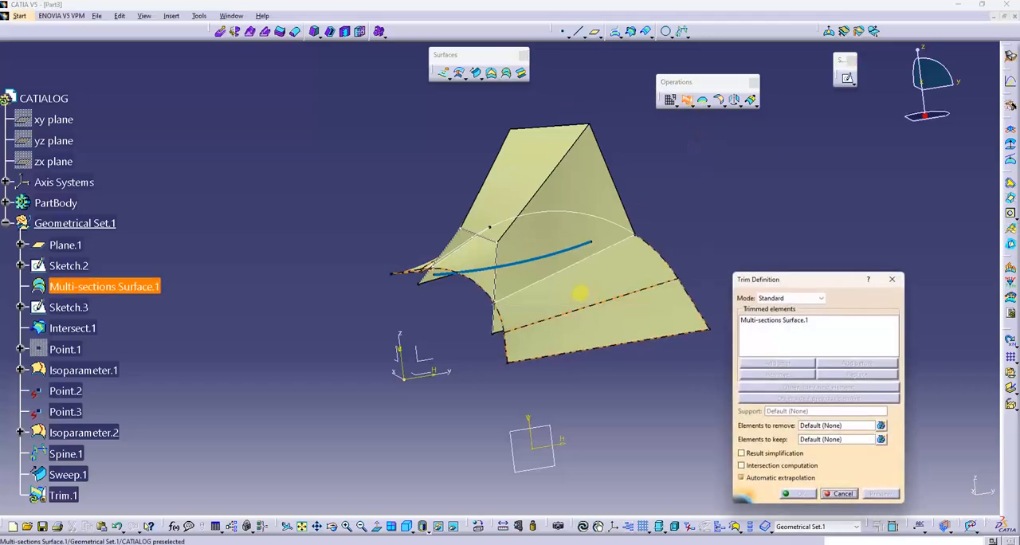
{"action": "left_click", "coordinate": [547, 221]}
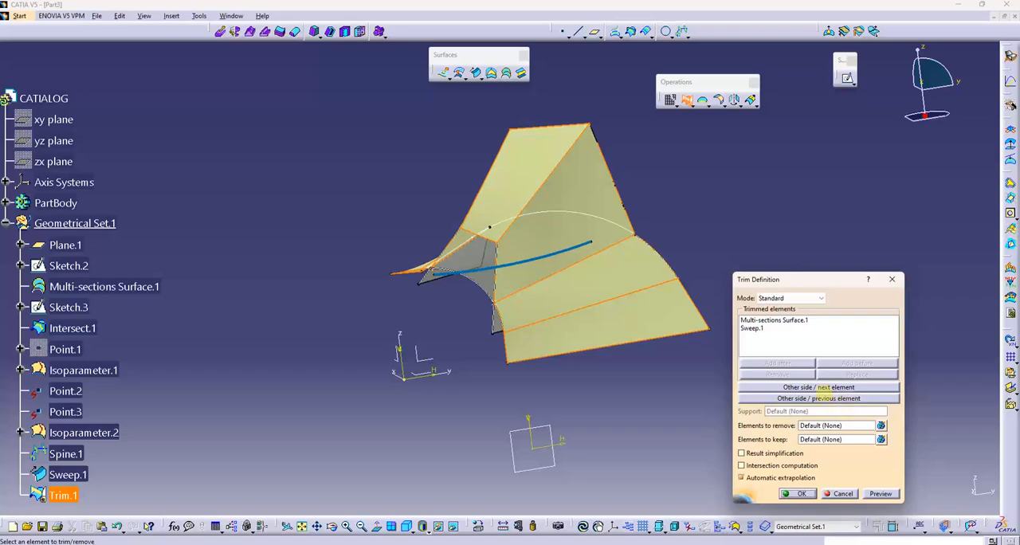
{"action": "left_click", "coordinate": [822, 389]}
{"action": "left_click", "coordinate": [815, 397]}
{"action": "left_click", "coordinate": [814, 397]}
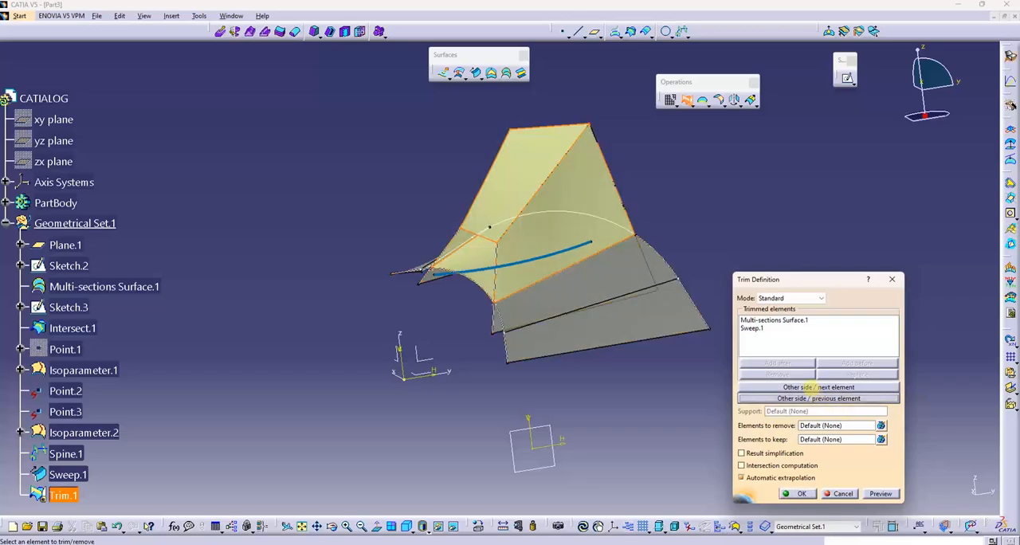
{"action": "left_click", "coordinate": [806, 387]}
{"action": "left_click", "coordinate": [800, 494]}
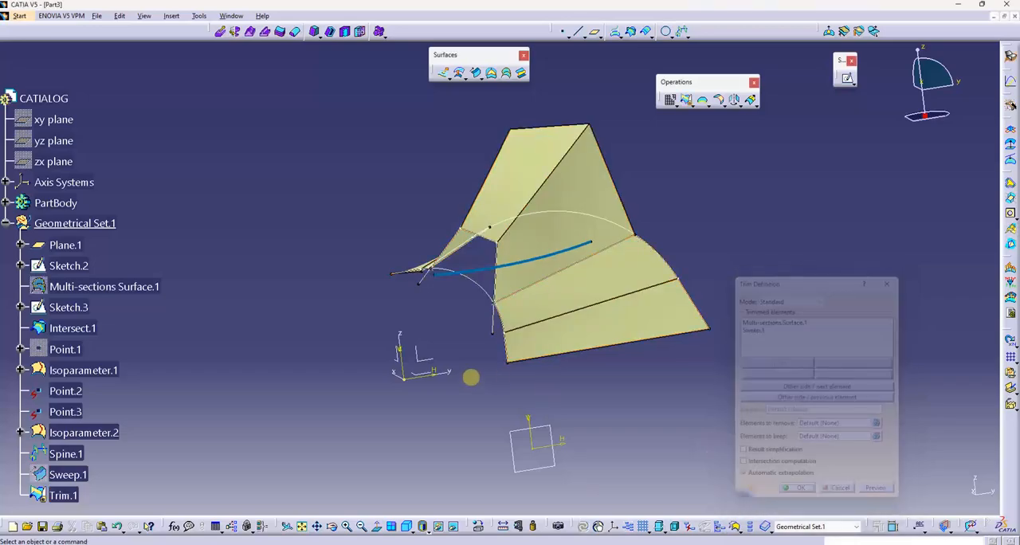
- Hide Sketch.2 and the blue spine curve around the trimmed surface
{"action": "mouse_move", "coordinate": [468, 379]}
{"action": "middle_mouse_down"}
{"action": "mouse_move", "coordinate": [449, 326]}
{"action": "mouse_move", "coordinate": [561, 316]}
{"action": "mouse_move", "coordinate": [543, 292]}
{"action": "middle_mouse_up"}
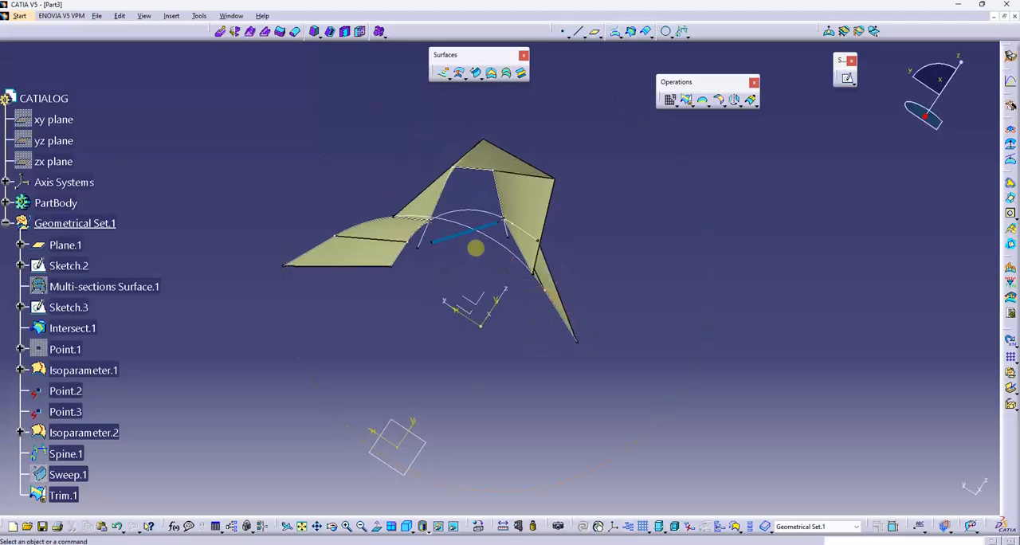
{"action": "right_click", "coordinate": [494, 239]}
{"action": "left_click", "coordinate": [524, 274]}
{"action": "mouse_move", "coordinate": [551, 202]}
{"action": "middle_mouse_down"}
{"action": "mouse_move", "coordinate": [545, 194]}
{"action": "mouse_move", "coordinate": [449, 223]}
{"action": "middle_mouse_up"}
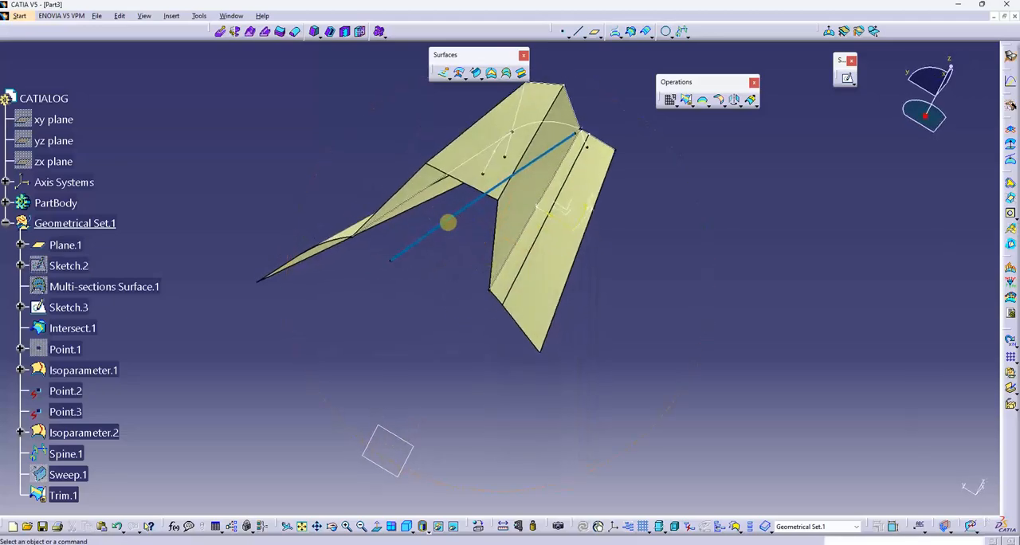
{"action": "right_click", "coordinate": [449, 221]}
{"action": "left_click", "coordinate": [480, 257]}
{"action": "middle_click_drag", "start_coordinate": [479, 257], "coordinate": [621, 147]}
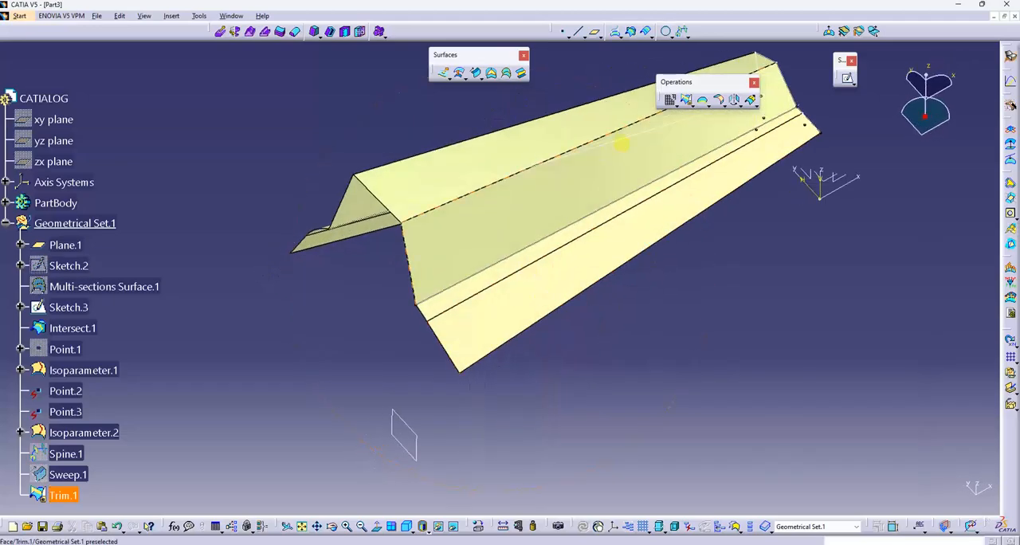
{"action": "right_click", "coordinate": [621, 147]}
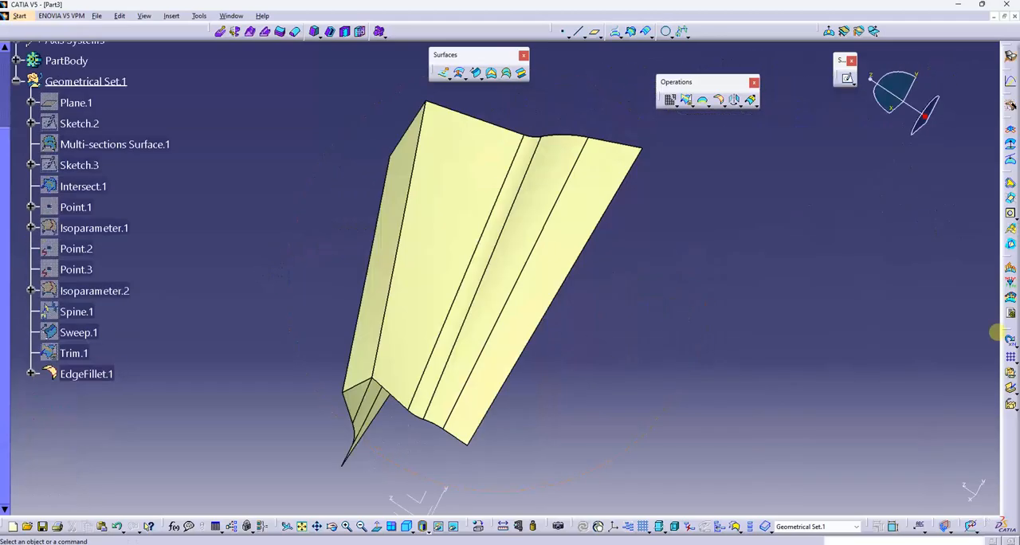
- Start a circular pattern of EdgeFillet.1 with the Absolute Axis System as its reference element
{"action": "left_click_drag", "start_coordinate": [991, 330], "coordinate": [897, 291]}
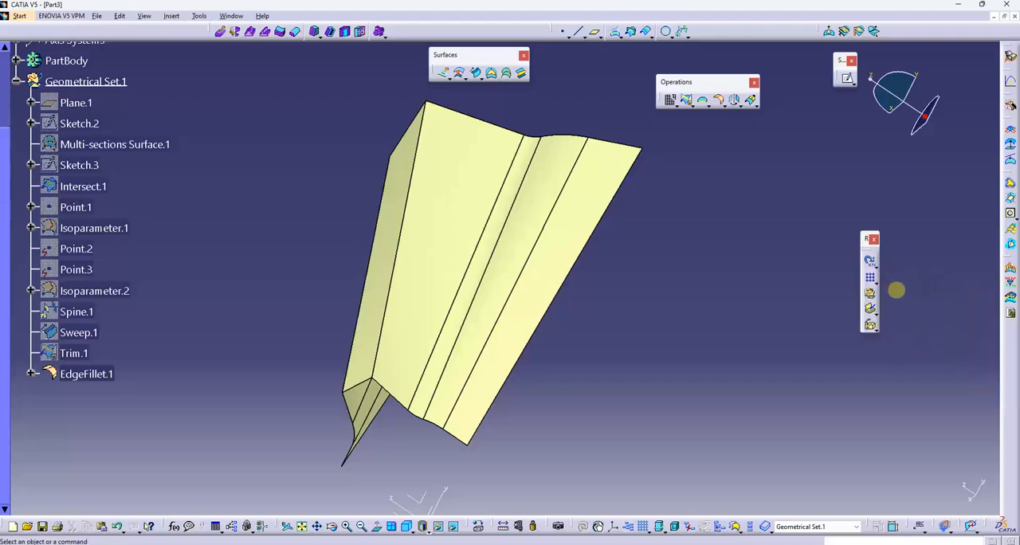
{"action": "left_click", "coordinate": [875, 280]}
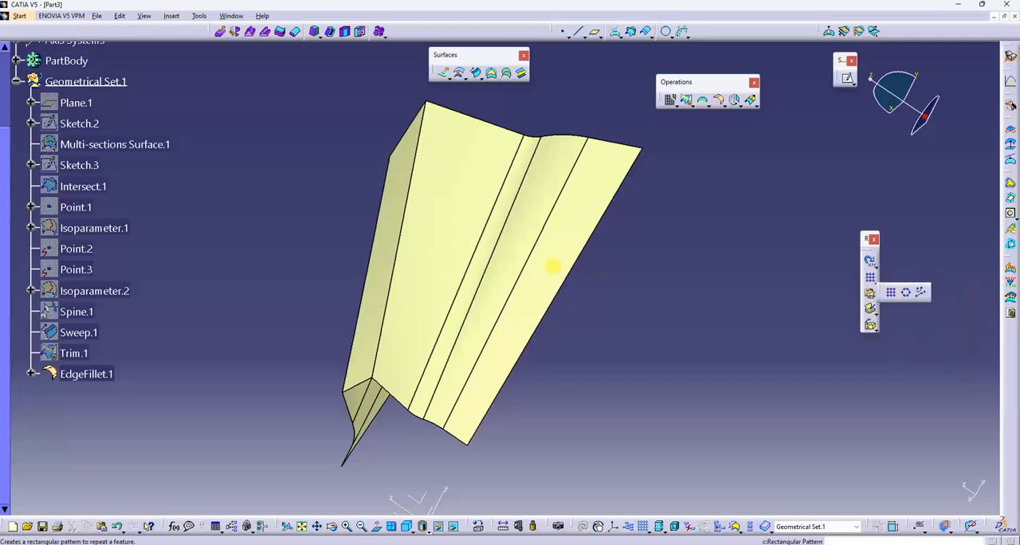
{"action": "left_click", "coordinate": [448, 245]}
{"action": "middle_click_drag", "start_coordinate": [536, 317], "coordinate": [633, 317]}
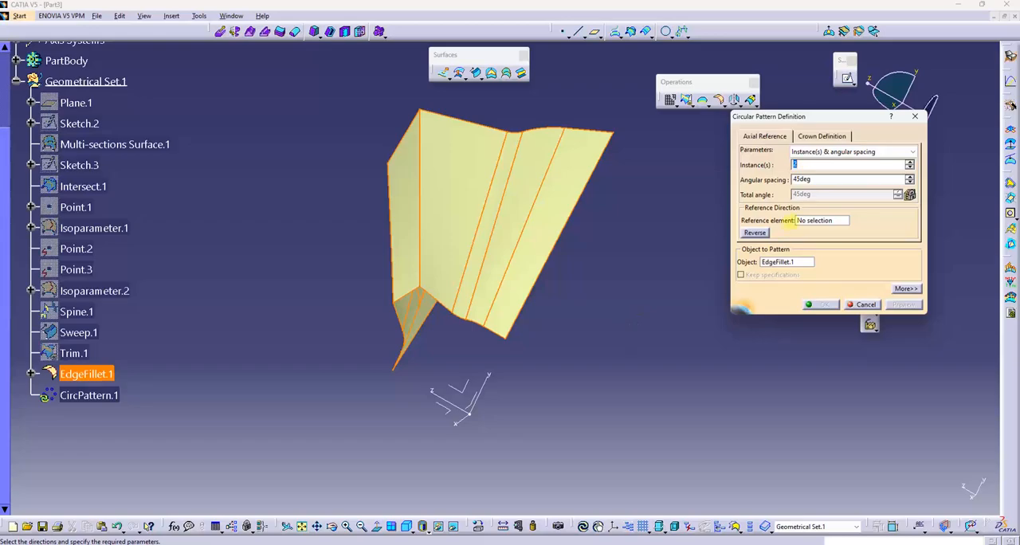
{"action": "middle_click_drag", "start_coordinate": [729, 280], "coordinate": [718, 255]}
{"action": "left_click", "coordinate": [277, 304]}
- Set the circular pattern's angular spacing to 60 deg and preview it
{"action": "double_click", "coordinate": [850, 165]}
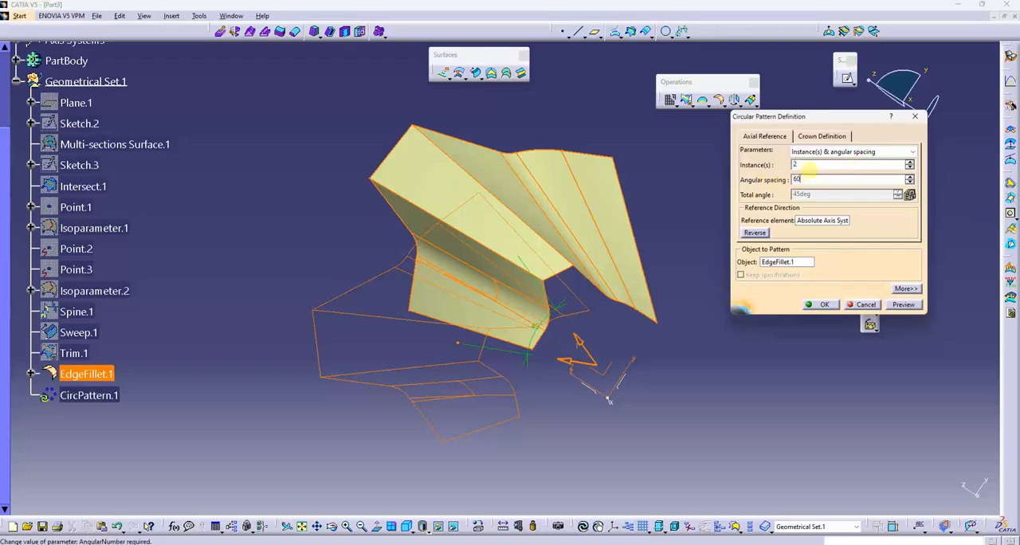
{"action": "left_click", "coordinate": [811, 165]}
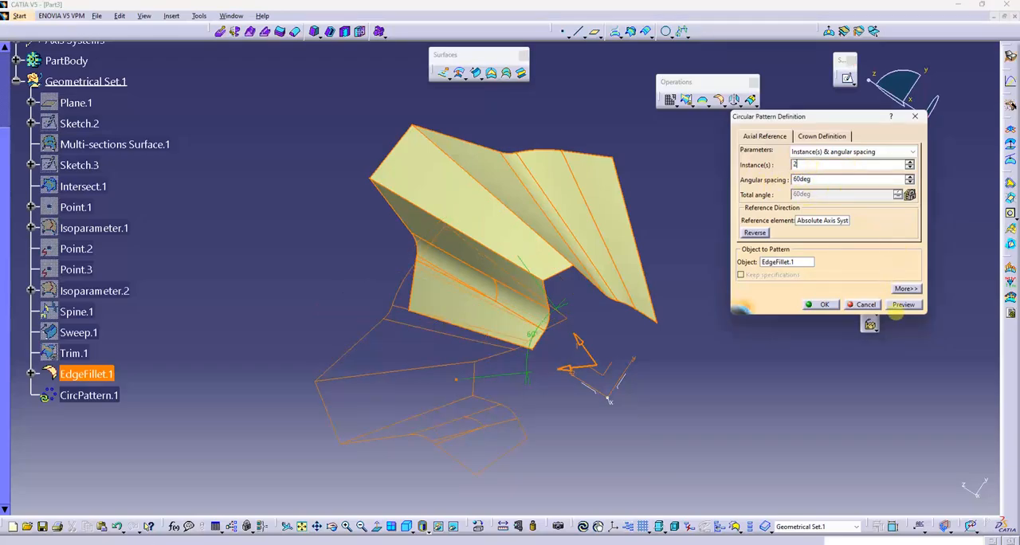
{"action": "left_click", "coordinate": [901, 305]}
- Set the circular pattern to 6 instances and preview the full ring of surfaces
{"action": "mouse_move", "coordinate": [642, 302]}
{"action": "middle_mouse_down"}
{"action": "mouse_move", "coordinate": [585, 278]}
{"action": "mouse_move", "coordinate": [634, 294]}
{"action": "middle_mouse_up"}
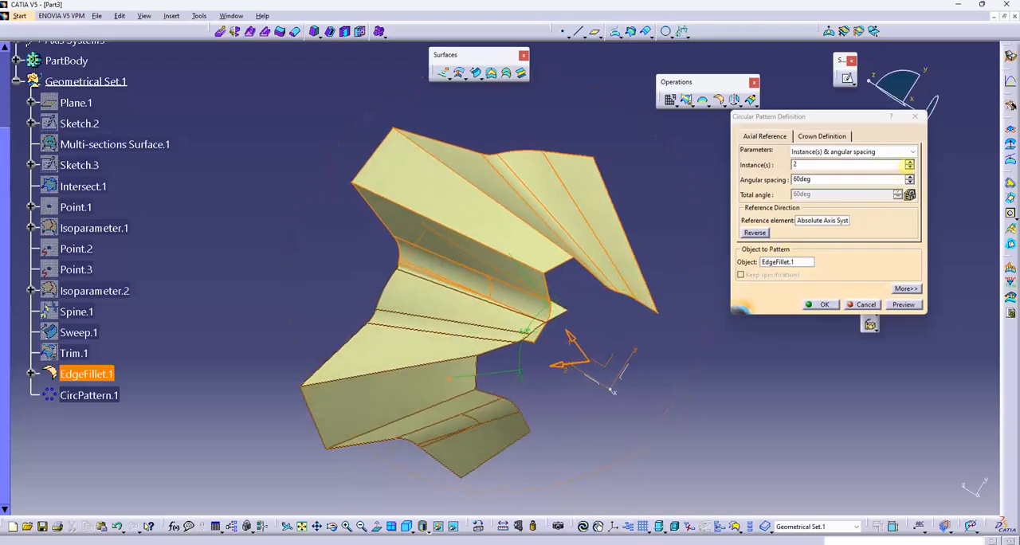
{"action": "left_click", "coordinate": [910, 166]}
{"action": "left_click", "coordinate": [588, 302]}
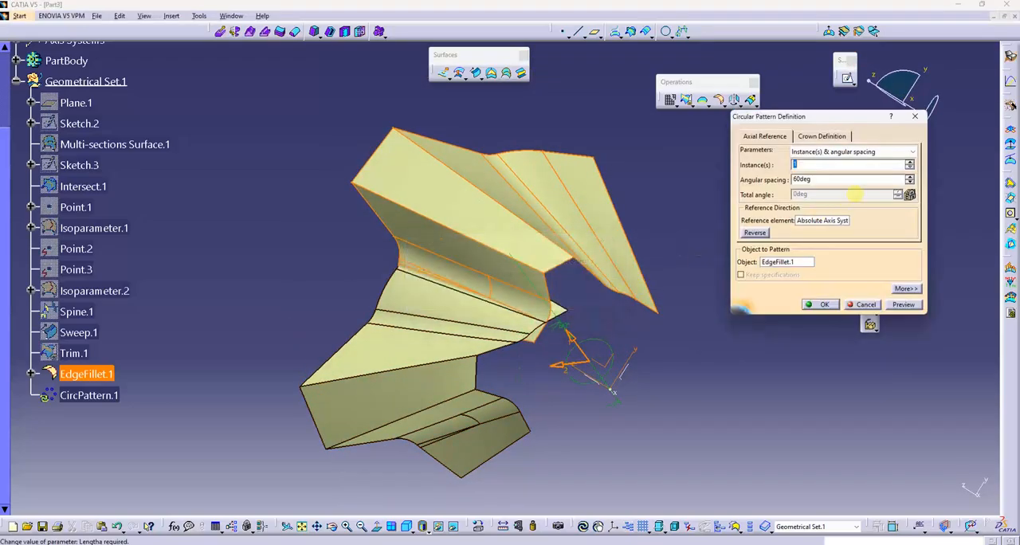
{"action": "left_click", "coordinate": [910, 161]}
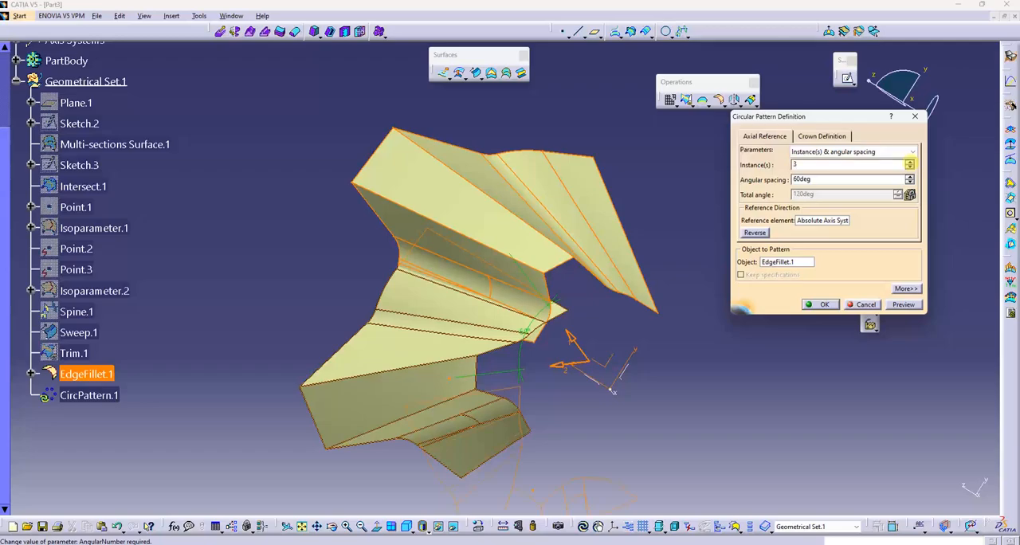
{"action": "left_click", "coordinate": [910, 161]}
{"action": "left_click", "coordinate": [910, 161]}
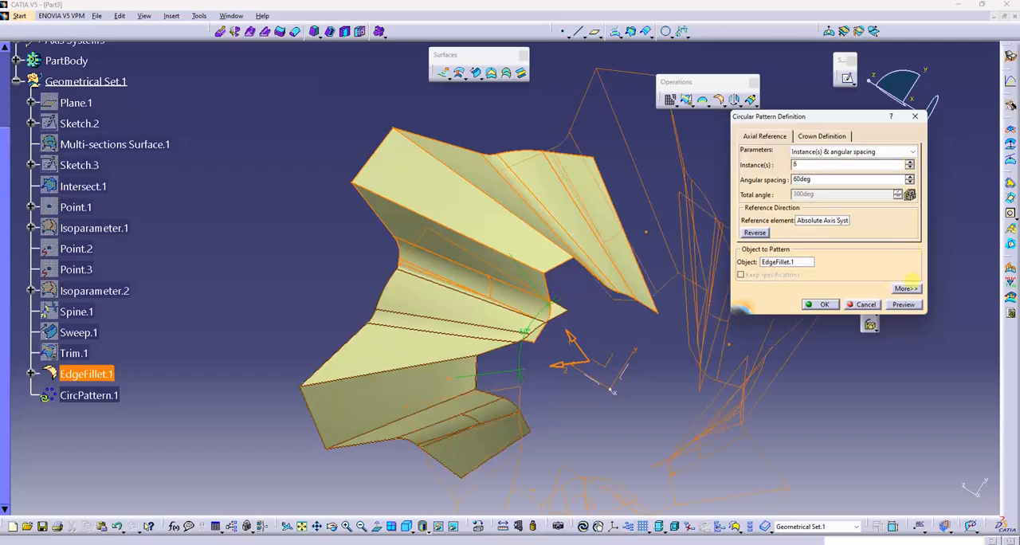
{"action": "left_click", "coordinate": [906, 305]}
{"action": "scroll", "coordinate": [667, 287], "scroll_direction": "up", "scroll_amount": 1}
{"action": "mouse_move", "coordinate": [666, 287]}
{"action": "middle_mouse_down"}
{"action": "mouse_move", "coordinate": [566, 232]}
{"action": "mouse_move", "coordinate": [599, 227]}
{"action": "middle_mouse_up"}
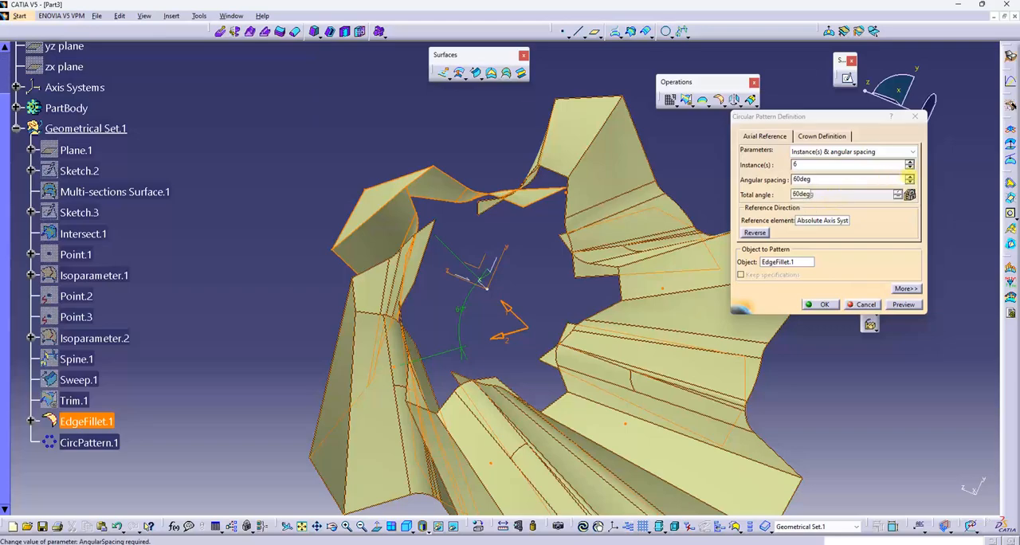
- Try an angular spacing of 65 deg in the pattern, preview it, and restore the spacing to 60 deg
{"action": "left_click", "coordinate": [909, 176]}
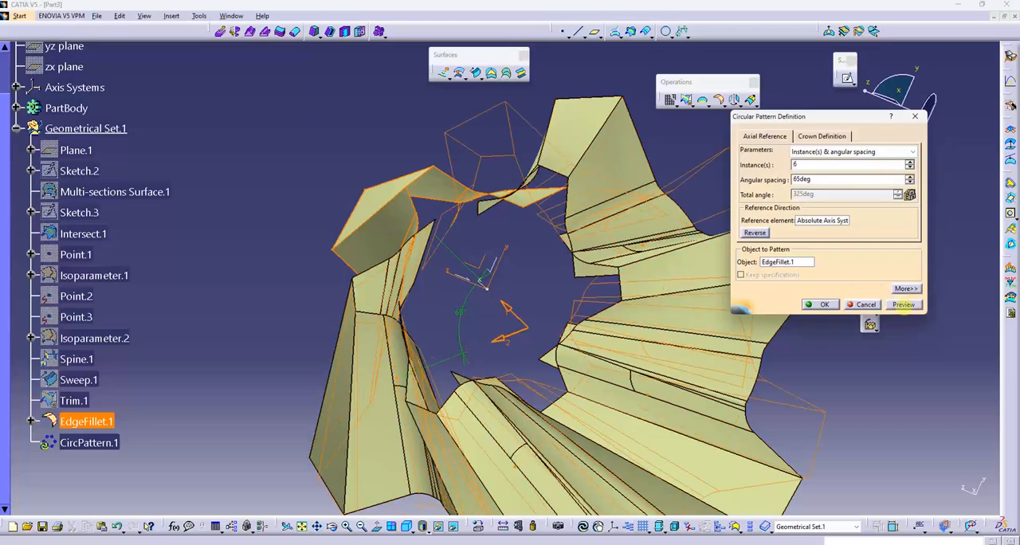
{"action": "left_click", "coordinate": [904, 306]}
{"action": "middle_click_drag", "start_coordinate": [489, 214], "coordinate": [500, 254]}
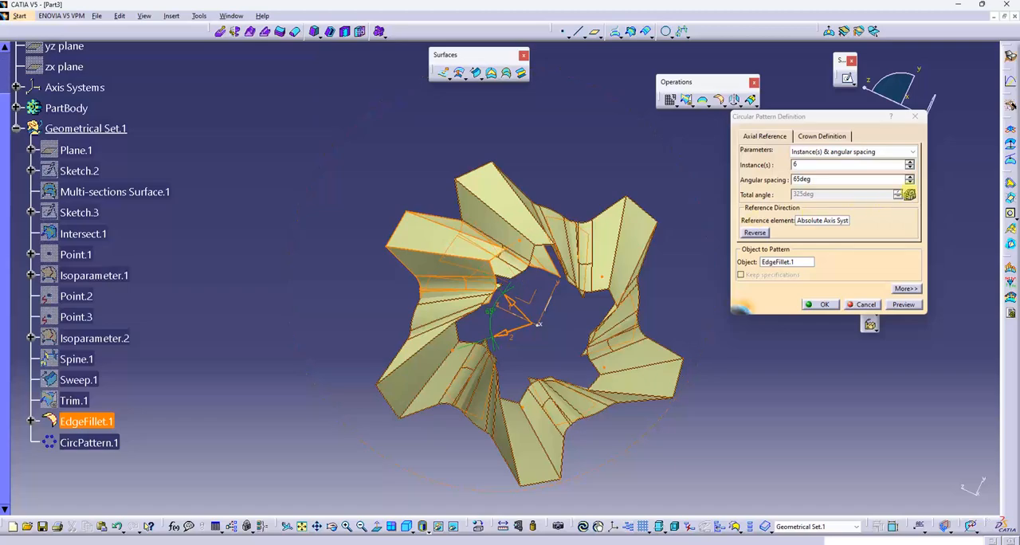
{"action": "left_click", "coordinate": [910, 183]}
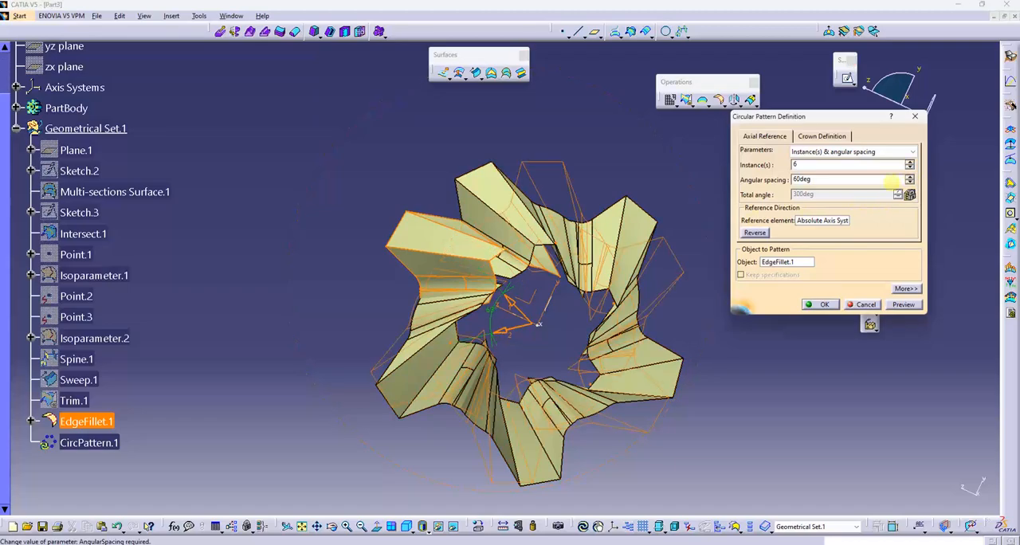
- Confirm the six-instance circular pattern of EdgeFillet.1 with 60 deg spacing
{"action": "left_click", "coordinate": [824, 306]}
{"action": "middle_click_drag", "start_coordinate": [757, 346], "coordinate": [628, 138]}
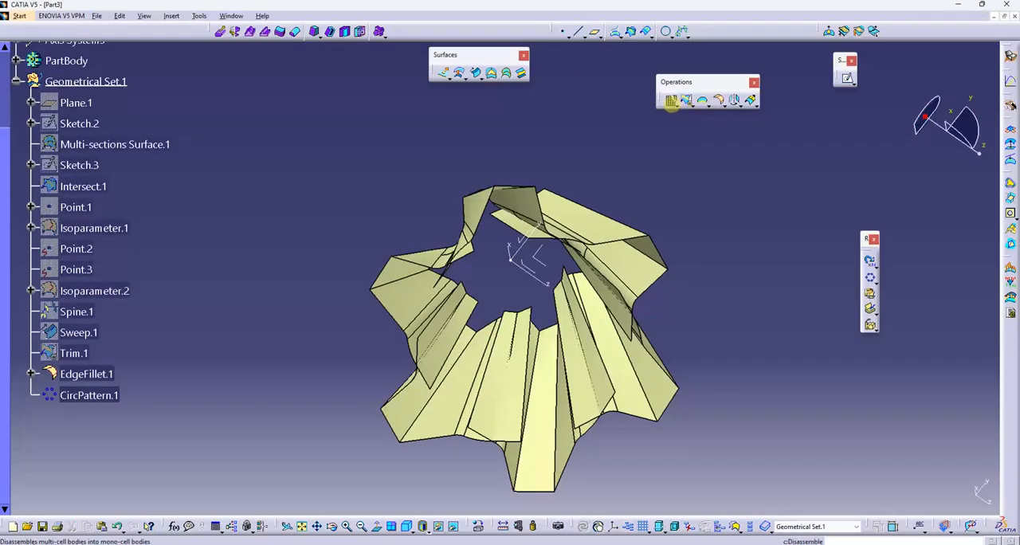
- Disassemble CircPattern.1 into all its cells as separate surfaces and hide the original pattern
{"action": "left_click", "coordinate": [672, 101]}
{"action": "left_click", "coordinate": [94, 396]}
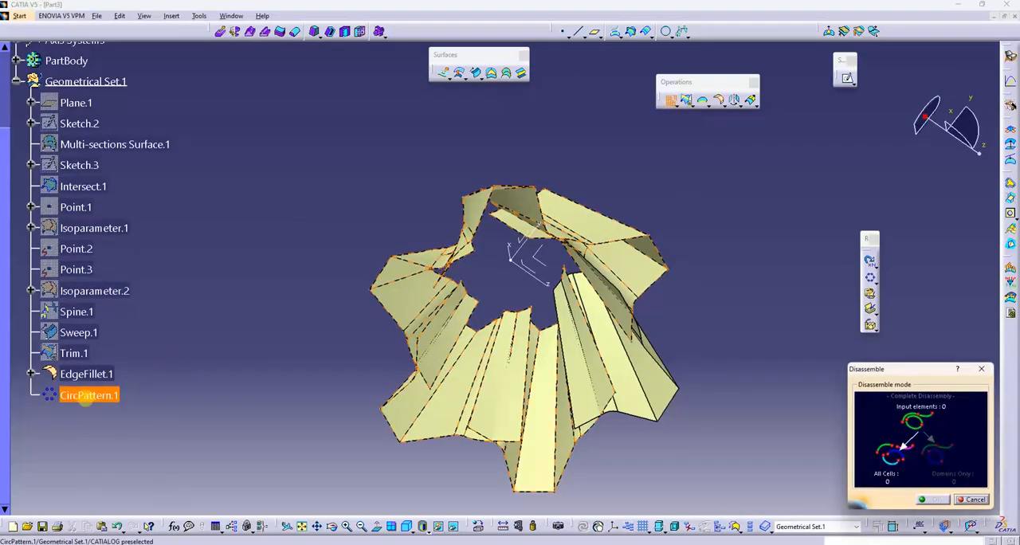
{"action": "left_click", "coordinate": [932, 499]}
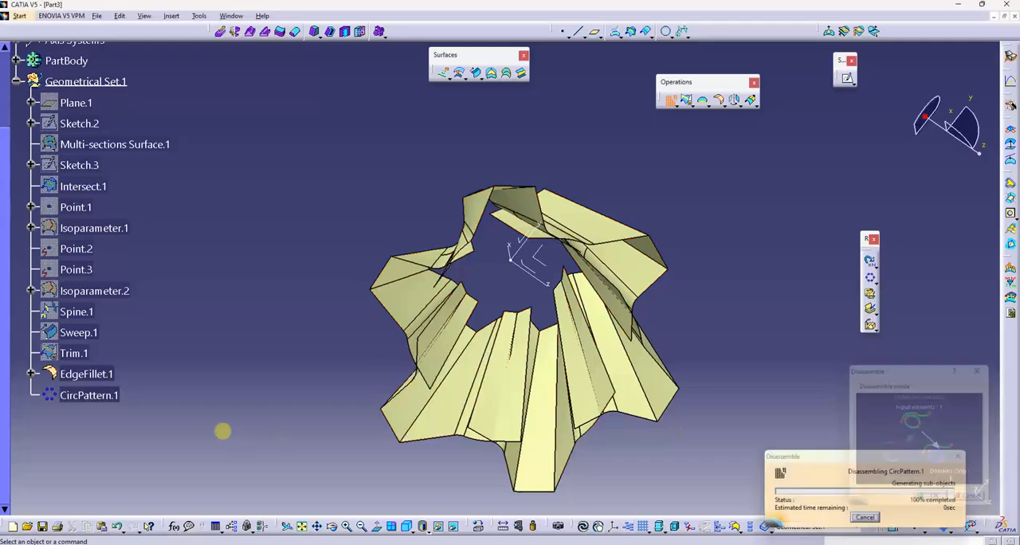
{"action": "right_click", "coordinate": [88, 395]}
{"action": "left_click", "coordinate": [117, 206]}
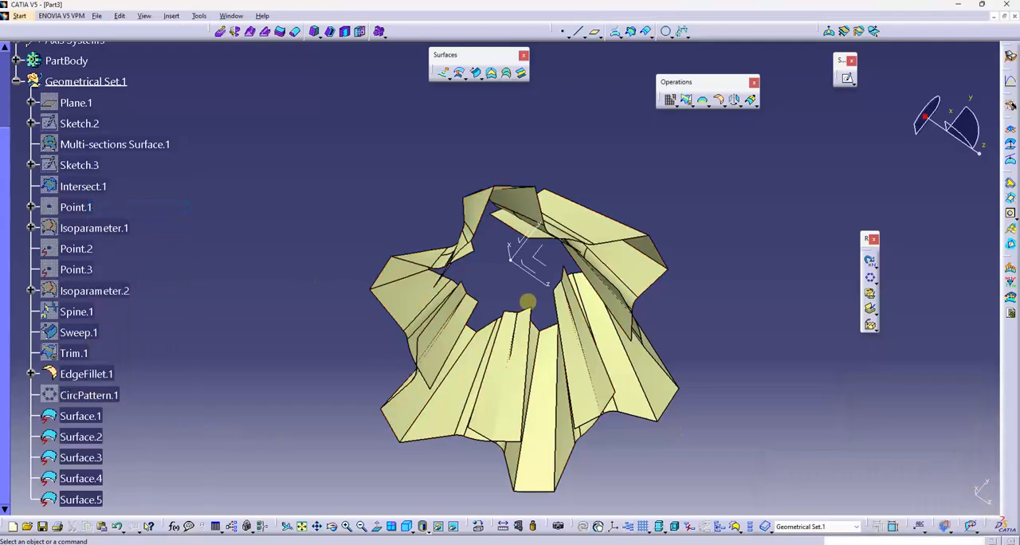
{"action": "middle_click_drag", "start_coordinate": [519, 359], "coordinate": [558, 299]}
{"action": "left_click", "coordinate": [687, 100]}
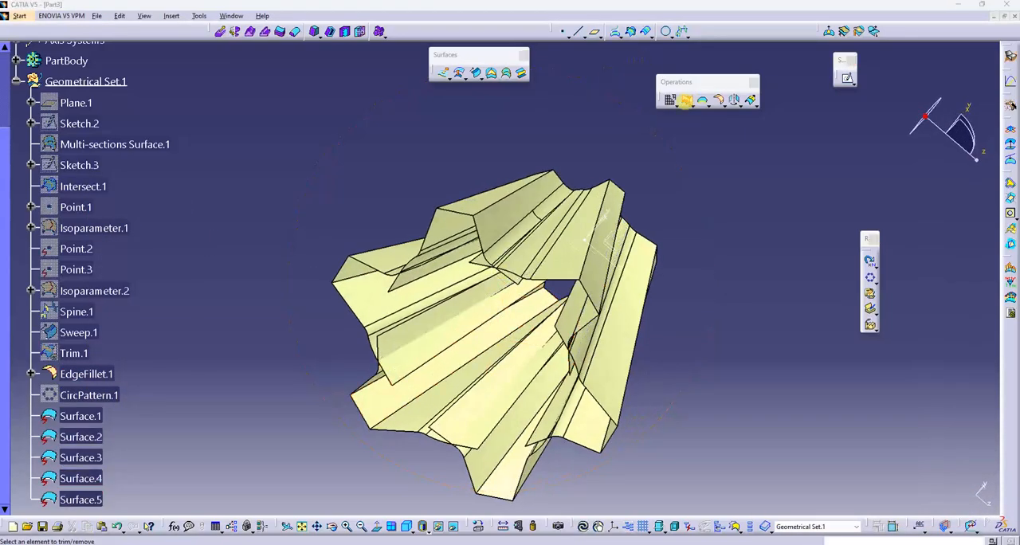
{"action": "left_click", "coordinate": [563, 256]}
{"action": "left_click", "coordinate": [490, 223]}
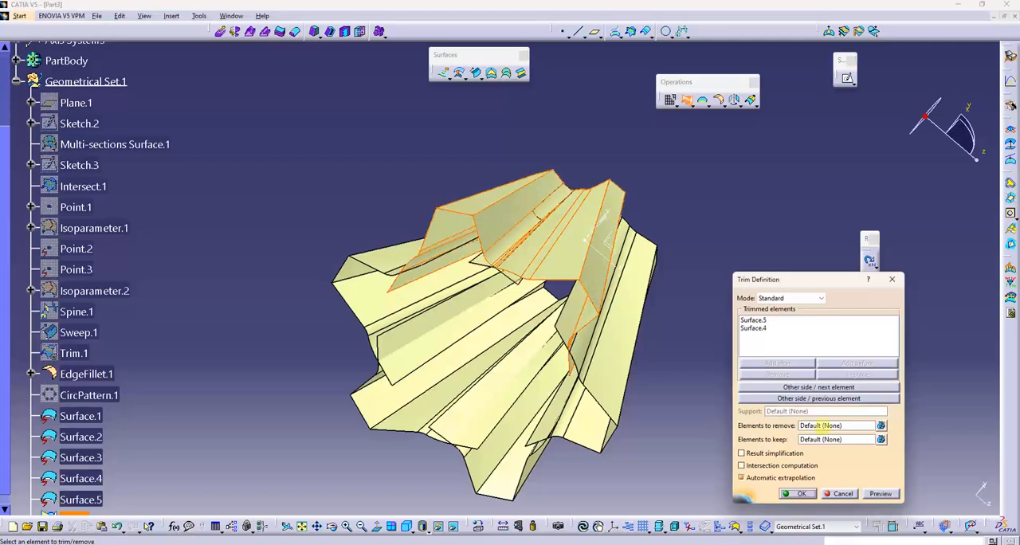
{"action": "middle_click_drag", "start_coordinate": [500, 326], "coordinate": [606, 303]}
{"action": "left_click", "coordinate": [413, 254]}
{"action": "left_click", "coordinate": [790, 387]}
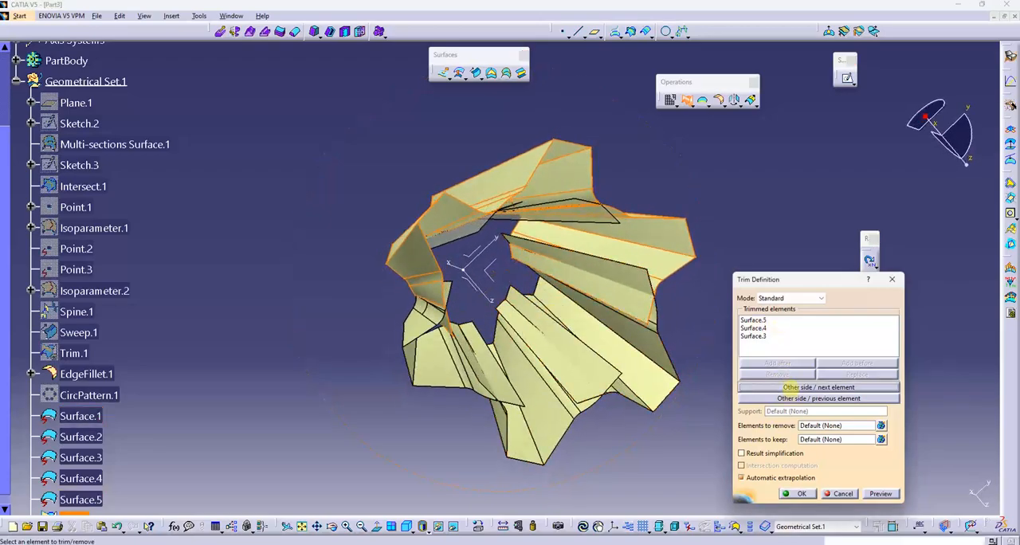
{"action": "left_click", "coordinate": [791, 388]}
{"action": "left_click", "coordinate": [793, 399]}
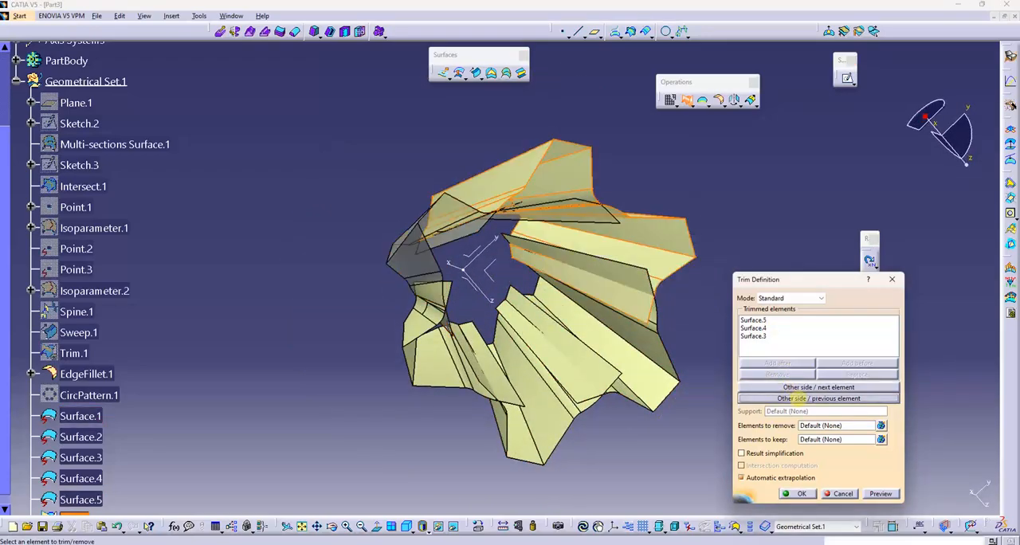
{"action": "left_click", "coordinate": [794, 398]}
{"action": "left_click", "coordinate": [841, 494]}
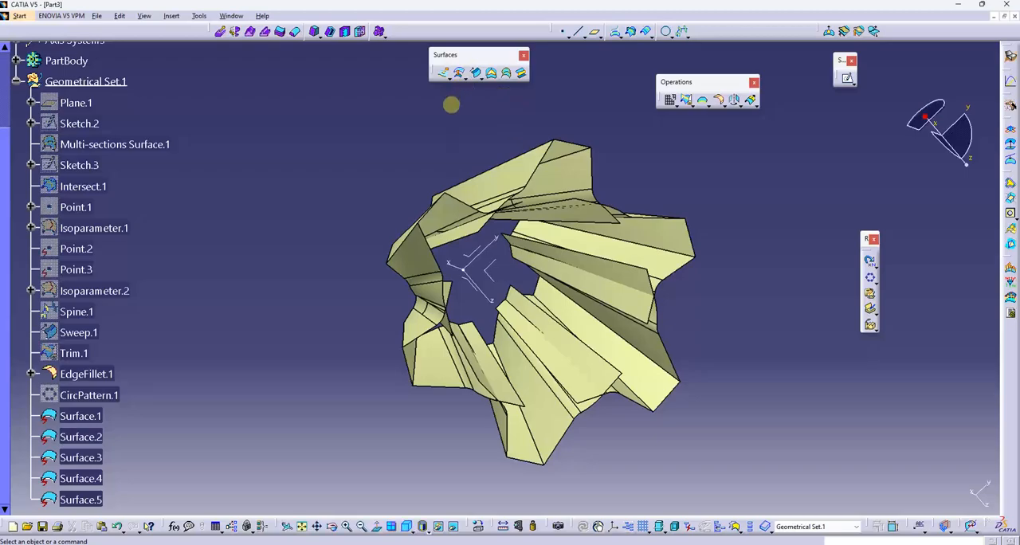
- Trim EdgeFillet.1 with Surface.1, switching the kept side of both surfaces
{"action": "left_click", "coordinate": [686, 99]}
{"action": "middle_click_drag", "start_coordinate": [447, 287], "coordinate": [353, 292]}
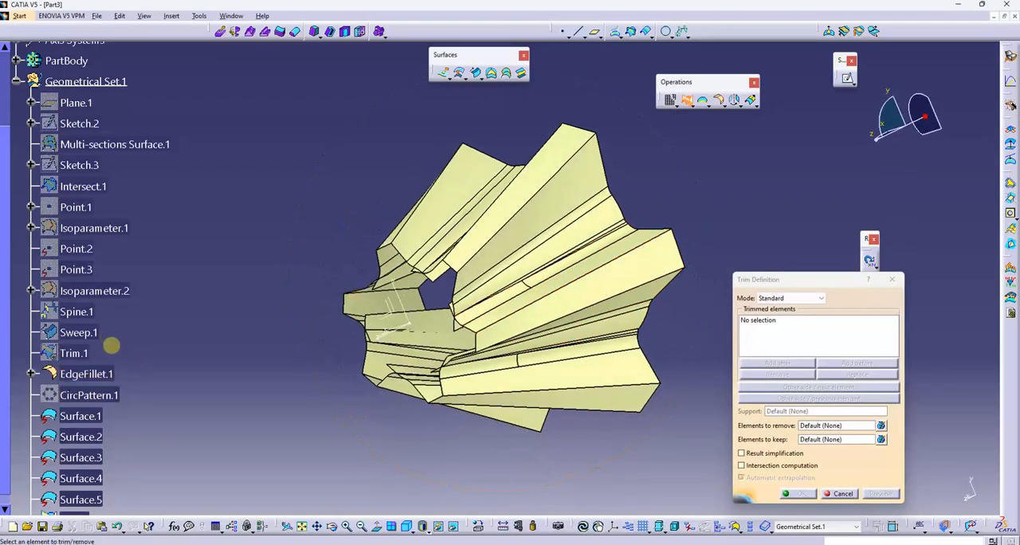
{"action": "left_click", "coordinate": [87, 374]}
{"action": "left_click", "coordinate": [86, 418]}
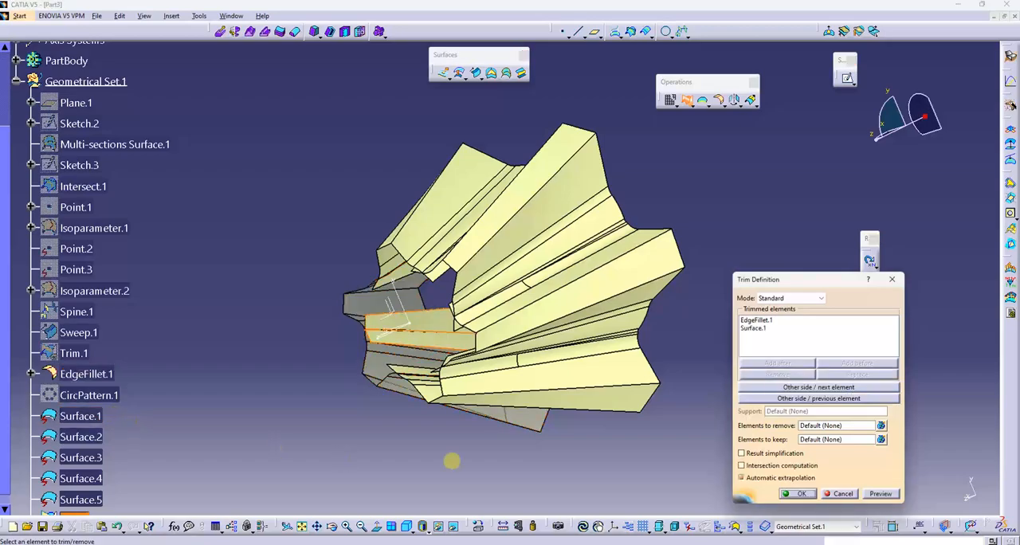
{"action": "left_click", "coordinate": [802, 388]}
{"action": "left_click", "coordinate": [809, 399]}
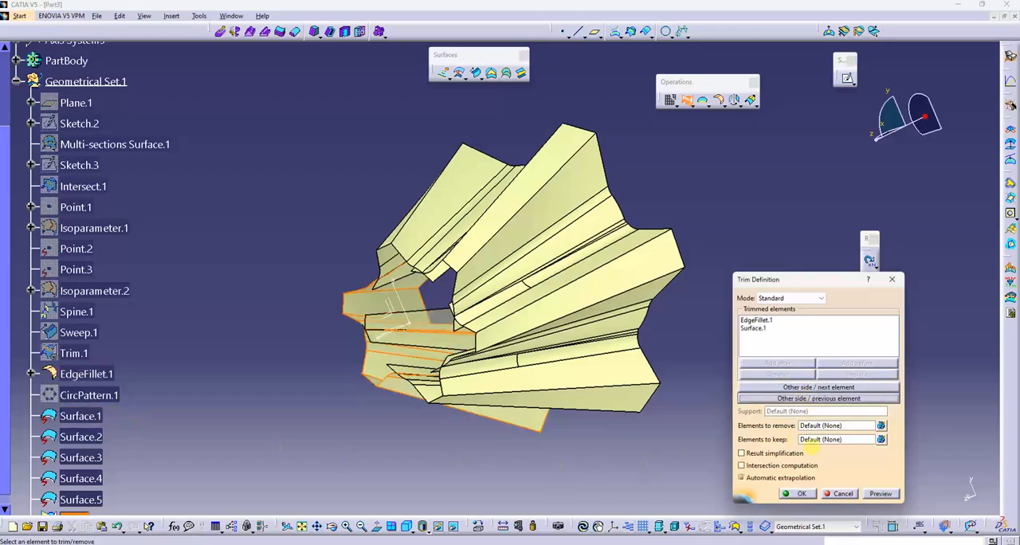
{"action": "left_click", "coordinate": [798, 493]}
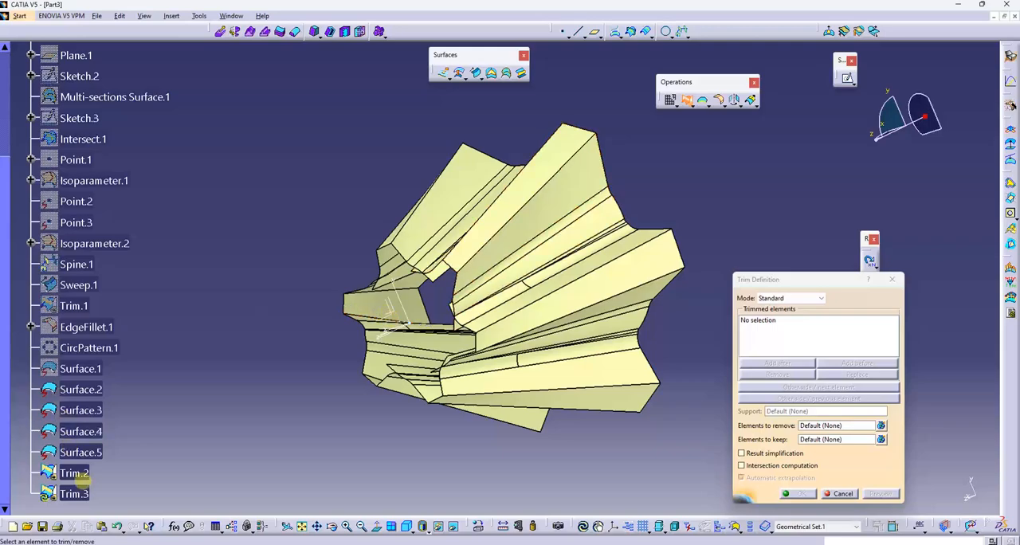
- Trim Trim.2 with Surface.2, flipping the kept sides so the outer folds of both surfaces remain
{"action": "left_click", "coordinate": [74, 473]}
{"action": "middle_click_drag", "start_coordinate": [350, 428], "coordinate": [539, 370]}
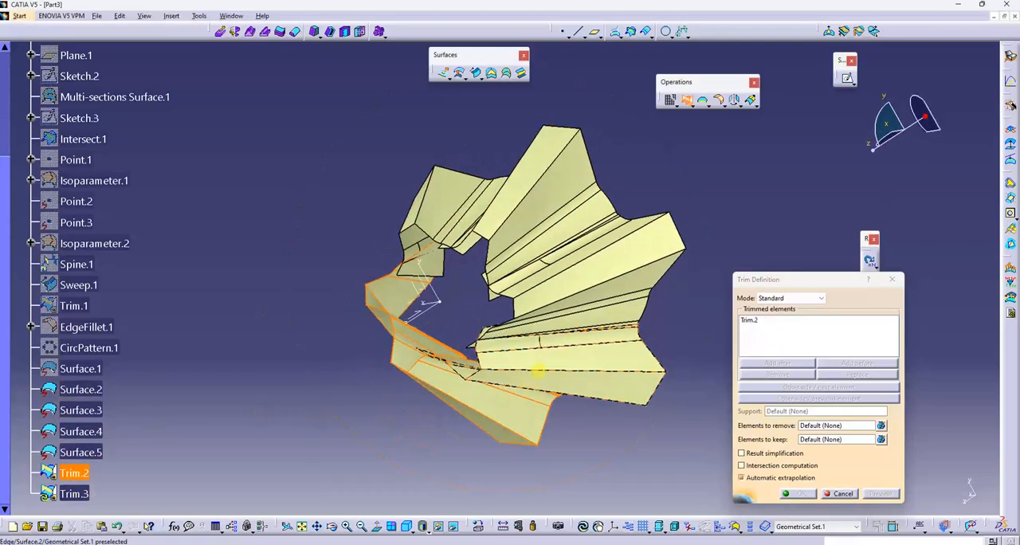
{"action": "left_click", "coordinate": [540, 360]}
{"action": "left_click", "coordinate": [803, 396]}
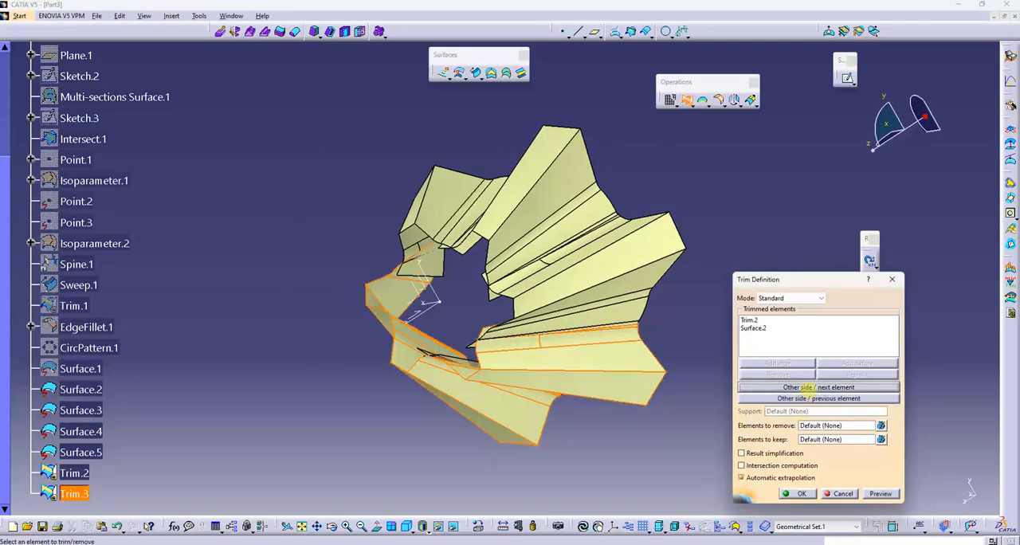
{"action": "left_click", "coordinate": [797, 398]}
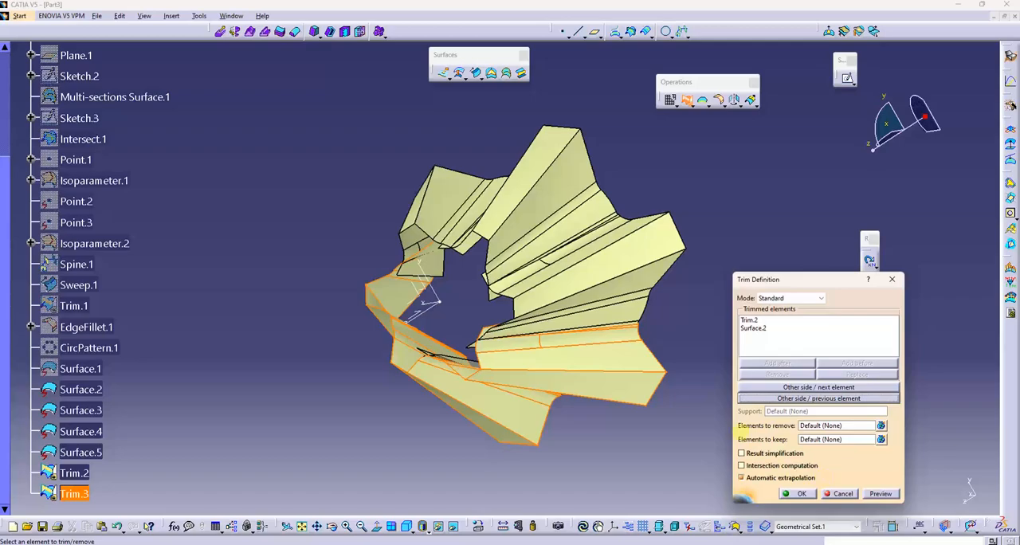
{"action": "middle_click_drag", "start_coordinate": [642, 381], "coordinate": [716, 352]}
{"action": "middle_click_drag", "start_coordinate": [594, 400], "coordinate": [614, 384]}
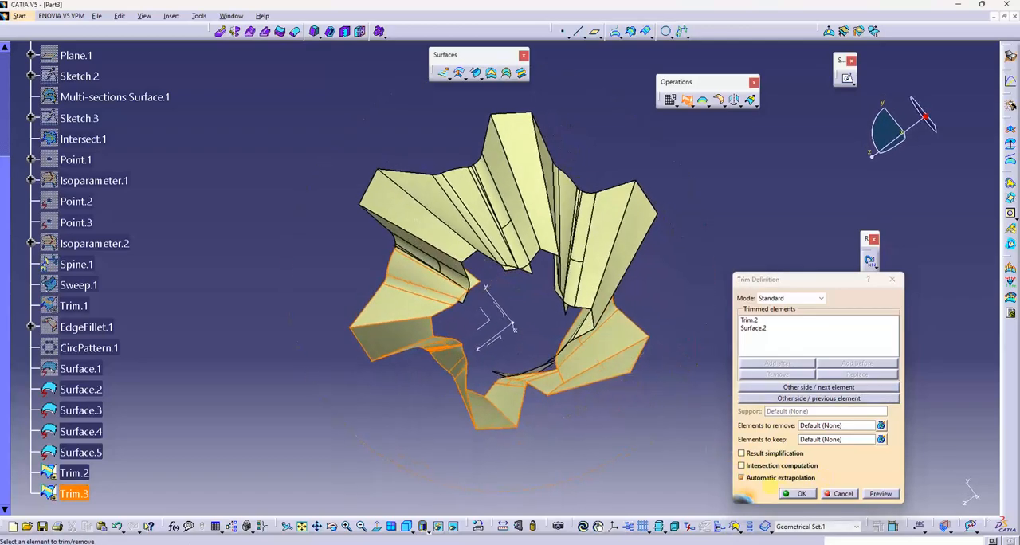
{"action": "left_click", "coordinate": [789, 493]}
- Trim Trim.3 with Surface.3, choosing the sides that keep the outer folds of both surfaces
{"action": "middle_click_drag", "start_coordinate": [511, 399], "coordinate": [338, 387]}
{"action": "scroll", "coordinate": [300, 377], "scroll_direction": "down", "scroll_amount": 1}
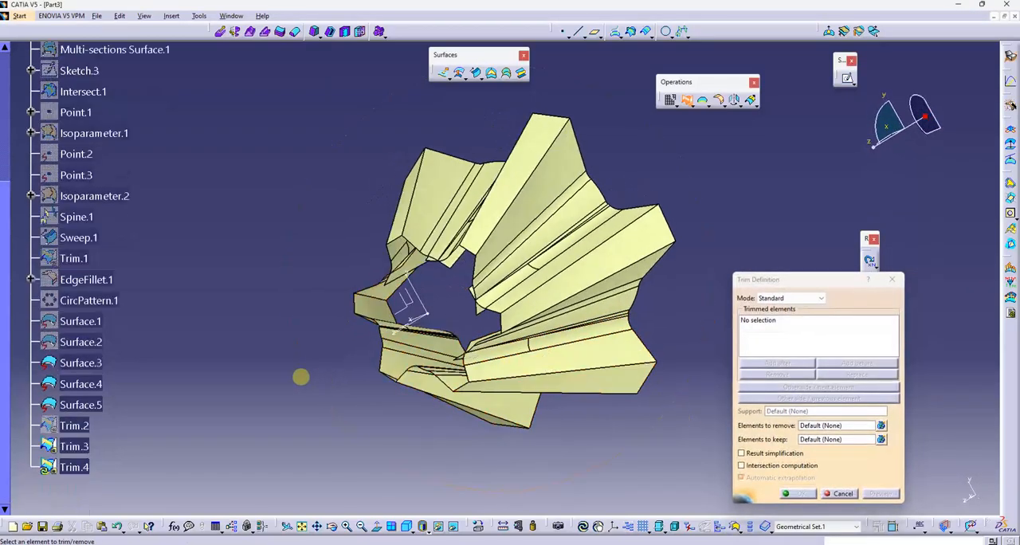
{"action": "scroll", "coordinate": [301, 378], "scroll_direction": "down", "scroll_amount": 2}
{"action": "left_click", "coordinate": [75, 398]}
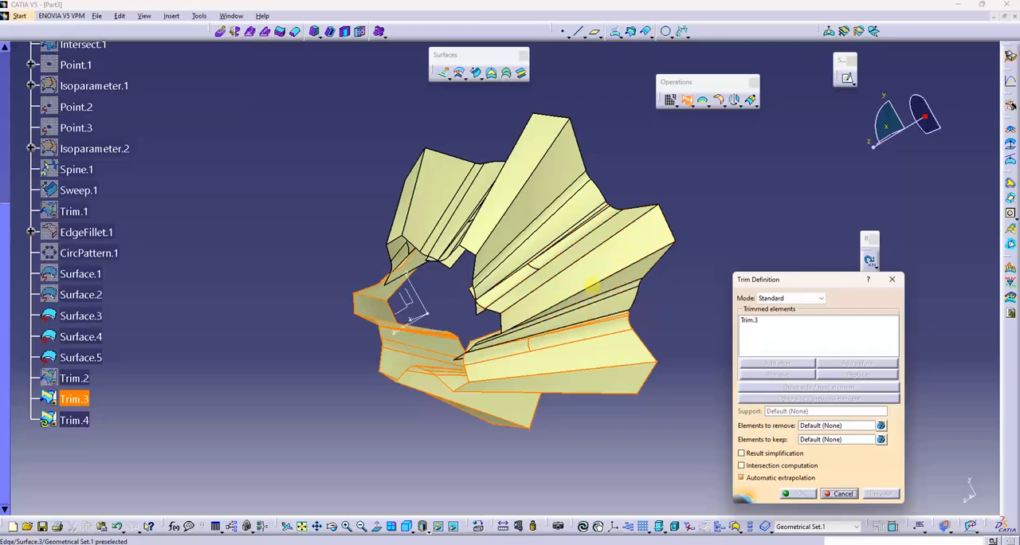
{"action": "left_click", "coordinate": [594, 280]}
{"action": "middle_click_drag", "start_coordinate": [520, 327], "coordinate": [554, 331]}
{"action": "left_click", "coordinate": [822, 388]}
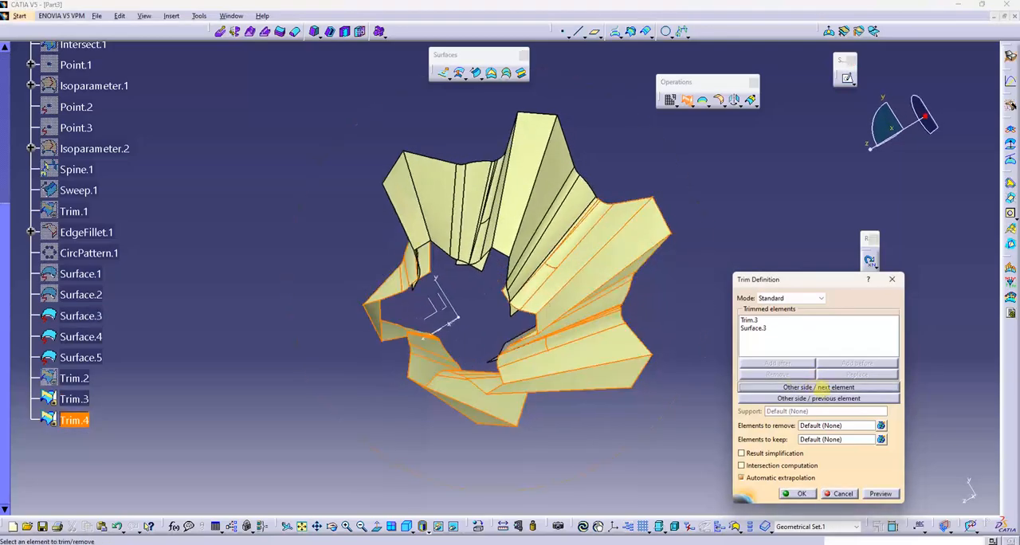
{"action": "left_click", "coordinate": [822, 399]}
{"action": "left_click", "coordinate": [821, 398]}
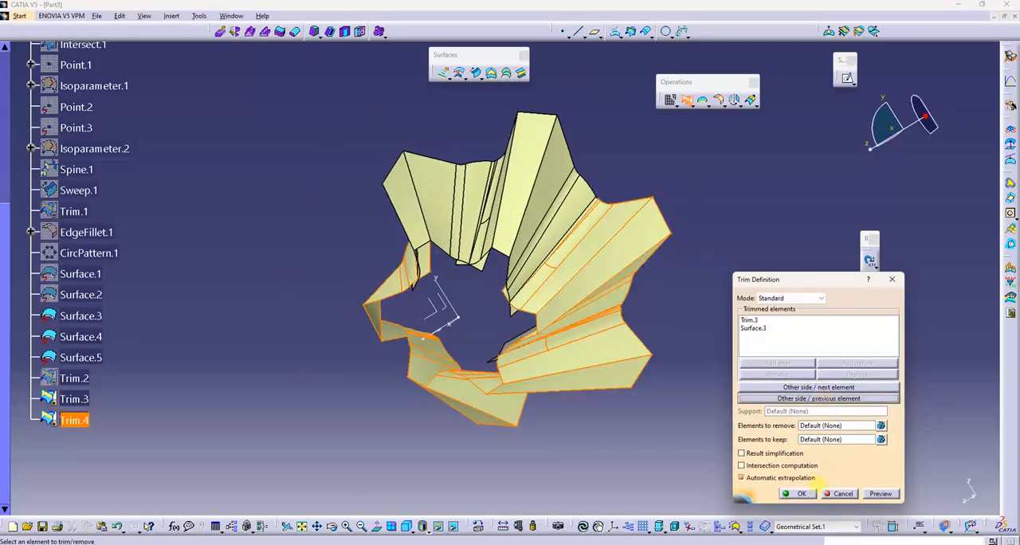
{"action": "left_click", "coordinate": [800, 493]}
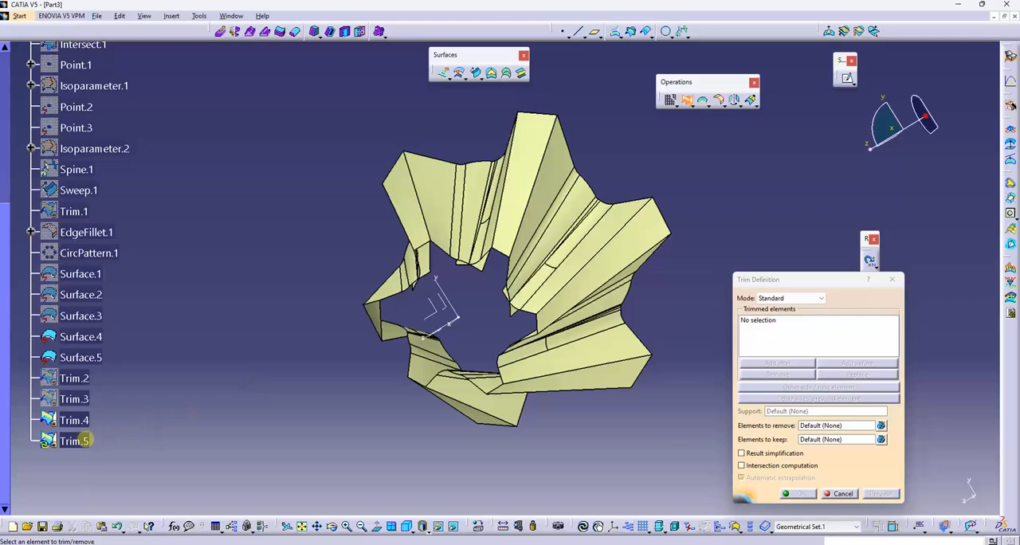
- Trim Trim.4 with Surface.4 and trim that result with Surface.5 to complete the ring
{"action": "left_click", "coordinate": [598, 263]}
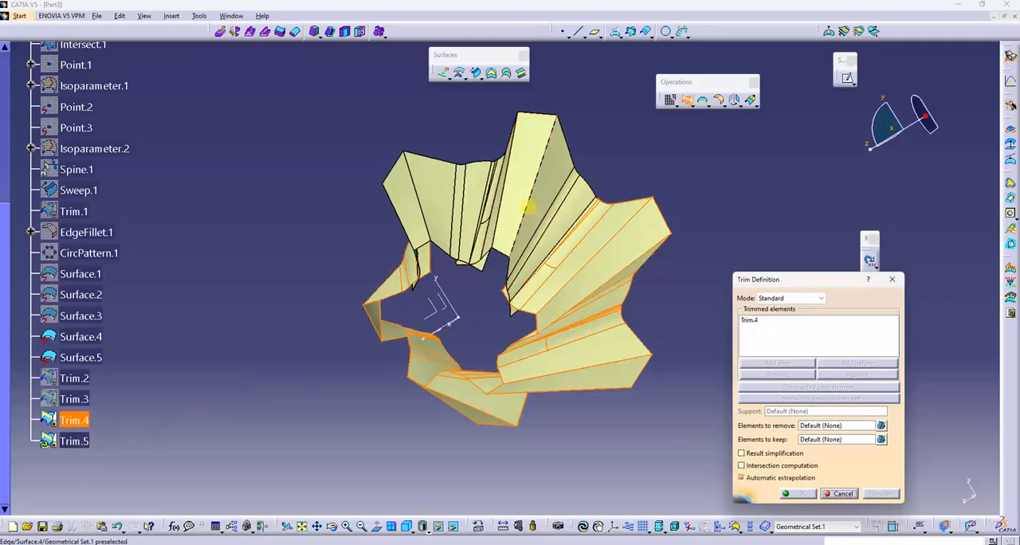
{"action": "left_click", "coordinate": [534, 209]}
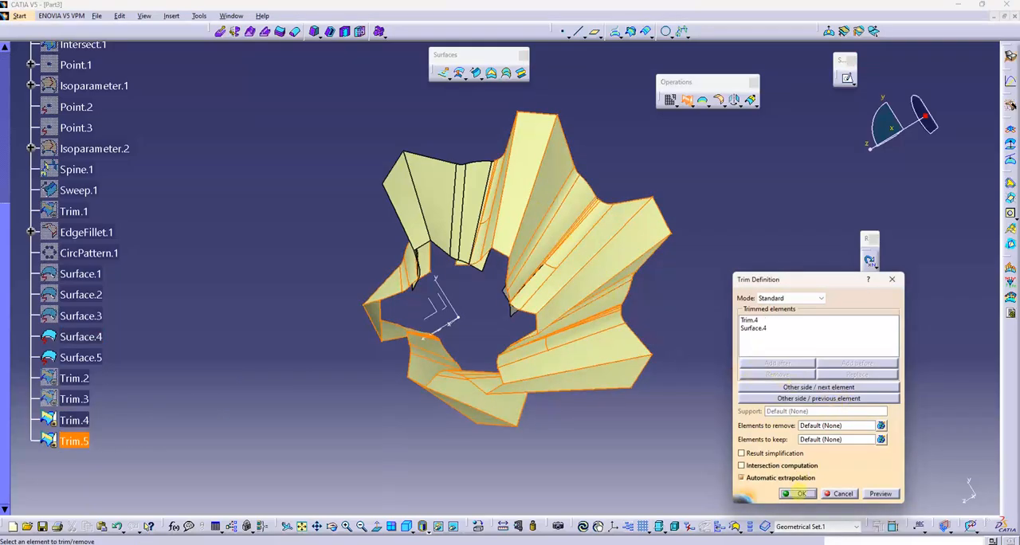
{"action": "left_click", "coordinate": [795, 494]}
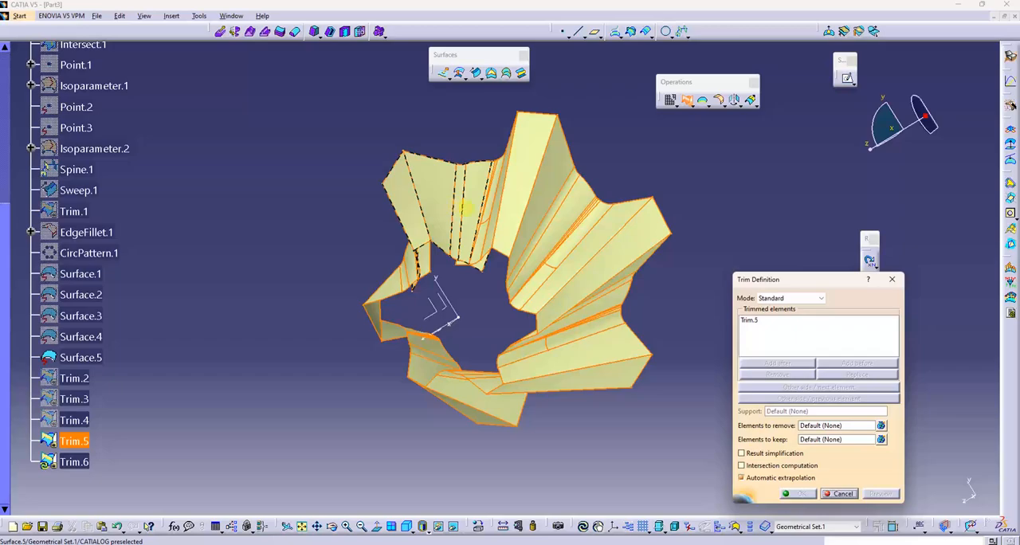
{"action": "left_click", "coordinate": [465, 207]}
{"action": "left_click", "coordinate": [799, 493]}
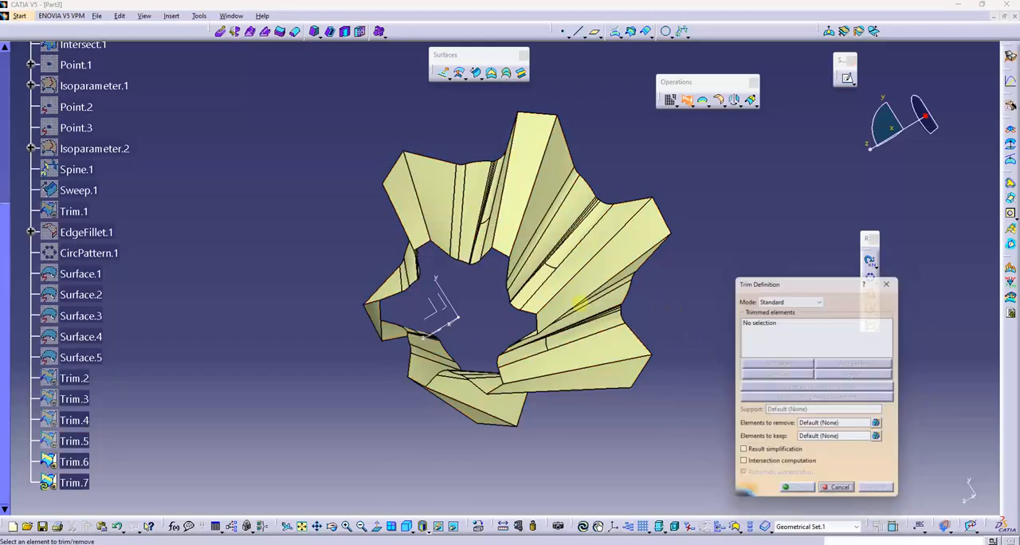
{"action": "left_click", "coordinate": [841, 493]}
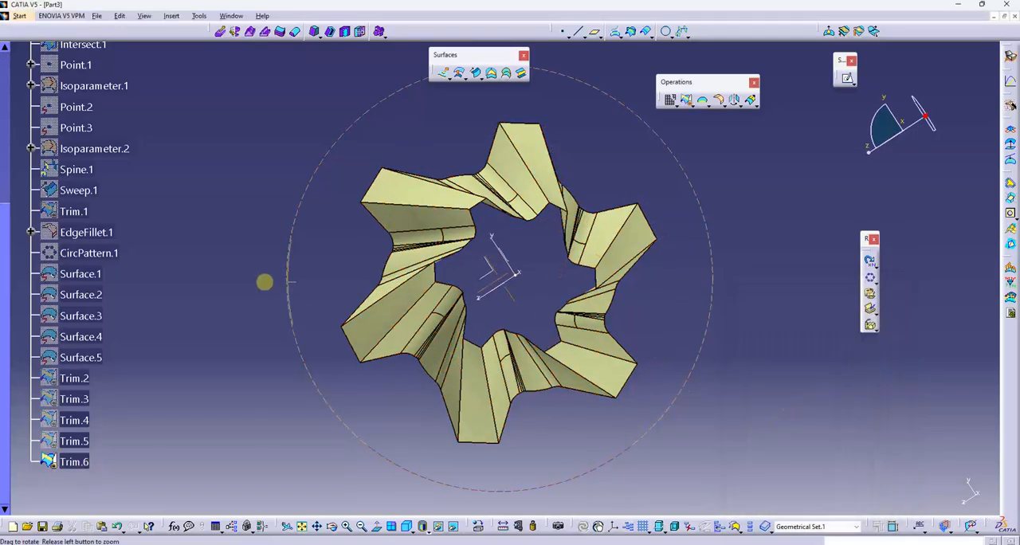
- Display the model shaded without edges and hide the Absolute Axis System
{"action": "middle_click_drag", "start_coordinate": [264, 282], "coordinate": [549, 393]}
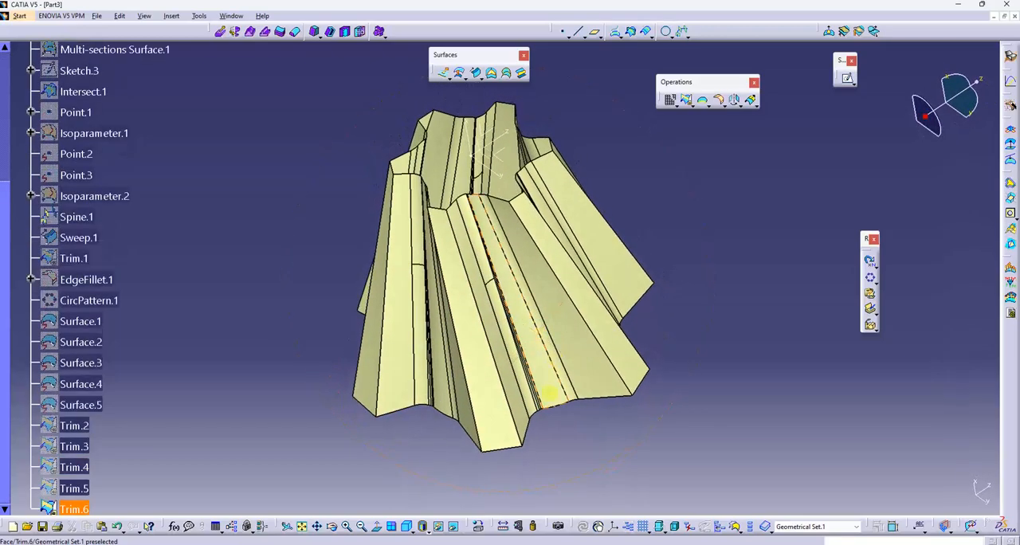
{"action": "left_click", "coordinate": [424, 528]}
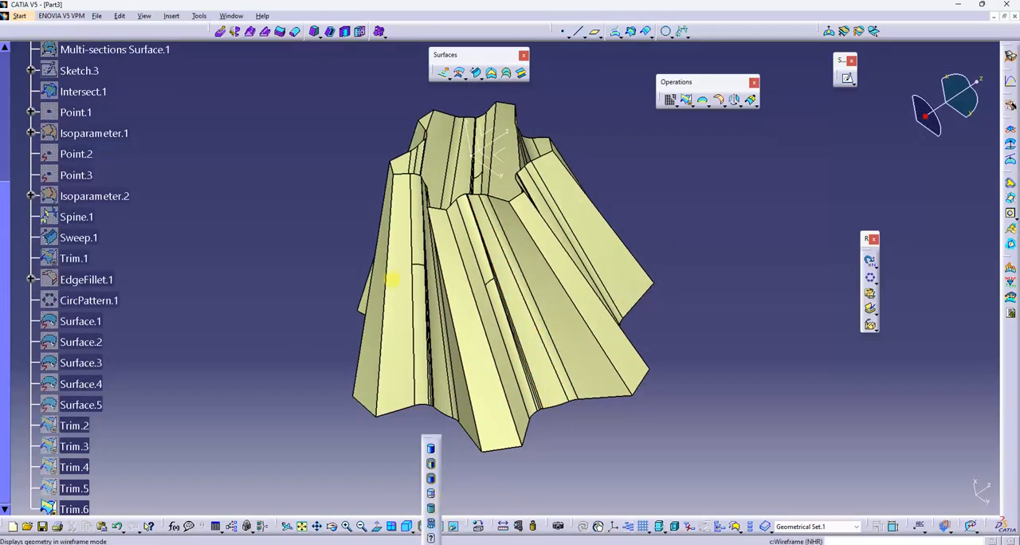
{"action": "middle_click_drag", "start_coordinate": [480, 205], "coordinate": [500, 369]}
{"action": "right_click", "coordinate": [491, 256]}
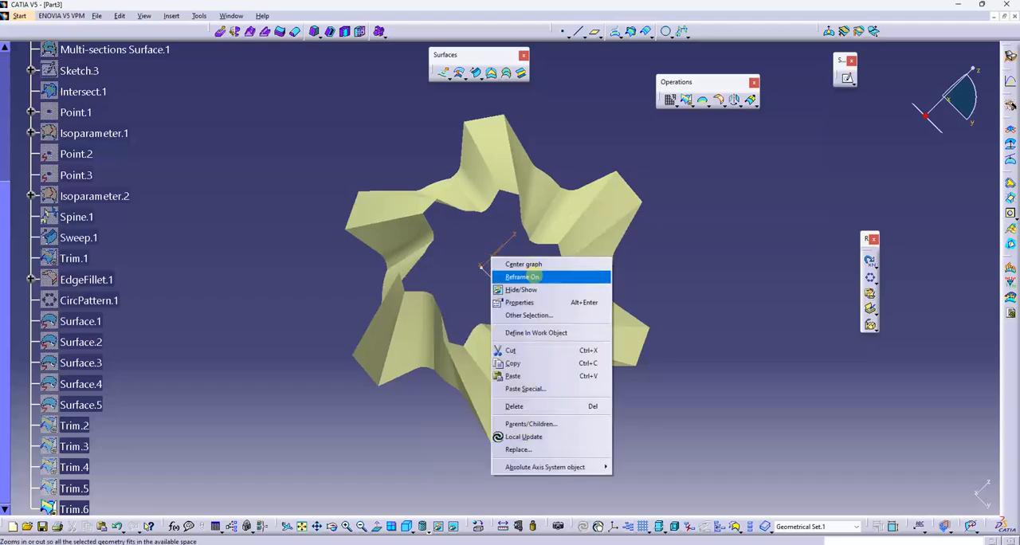
{"action": "left_click", "coordinate": [537, 288]}
{"action": "middle_click_drag", "start_coordinate": [552, 283], "coordinate": [562, 331]}
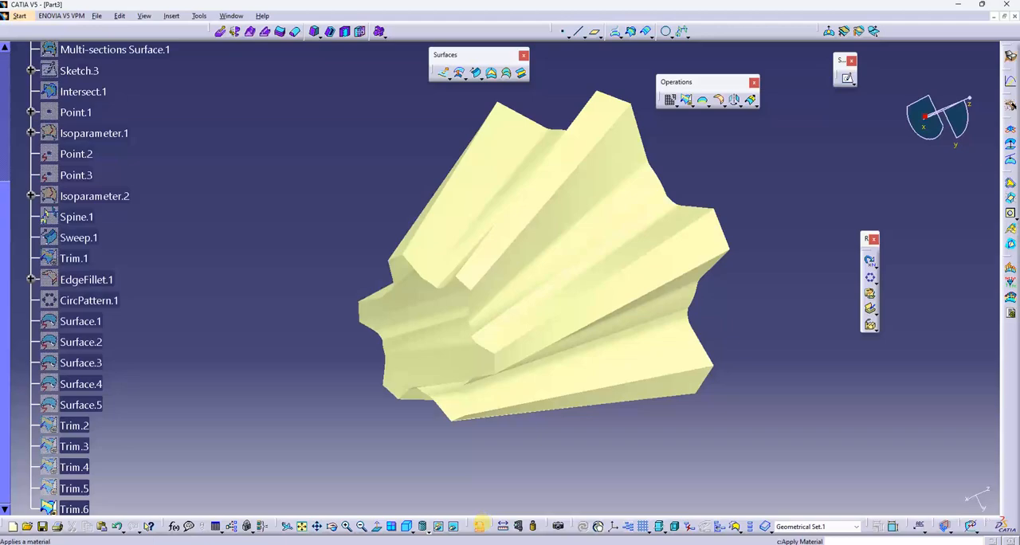
- Apply the Aluminium anodized blue metal material to Trim.6
{"action": "left_click", "coordinate": [480, 525]}
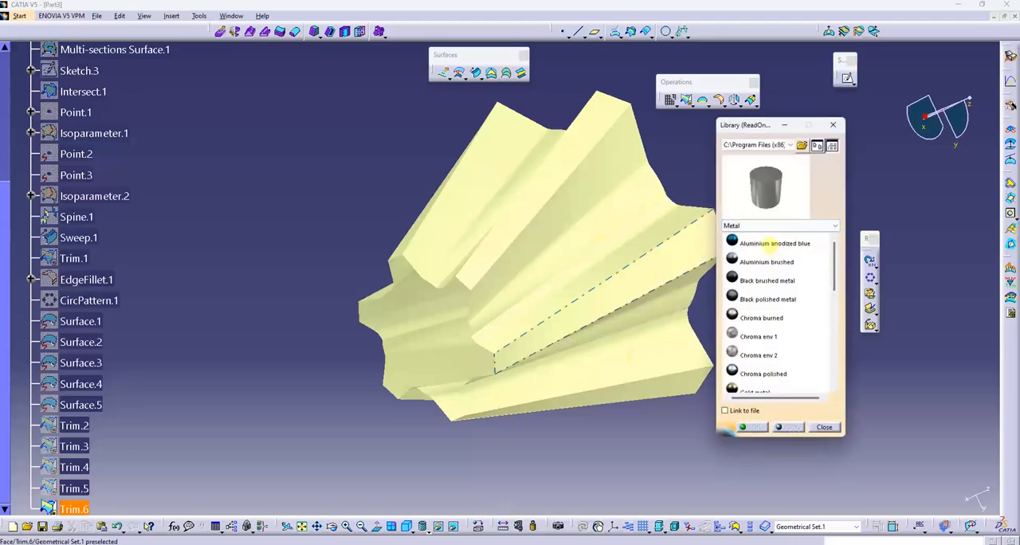
{"action": "scroll", "coordinate": [80, 447], "scroll_direction": "down", "scroll_amount": 3}
{"action": "left_click", "coordinate": [84, 369]}
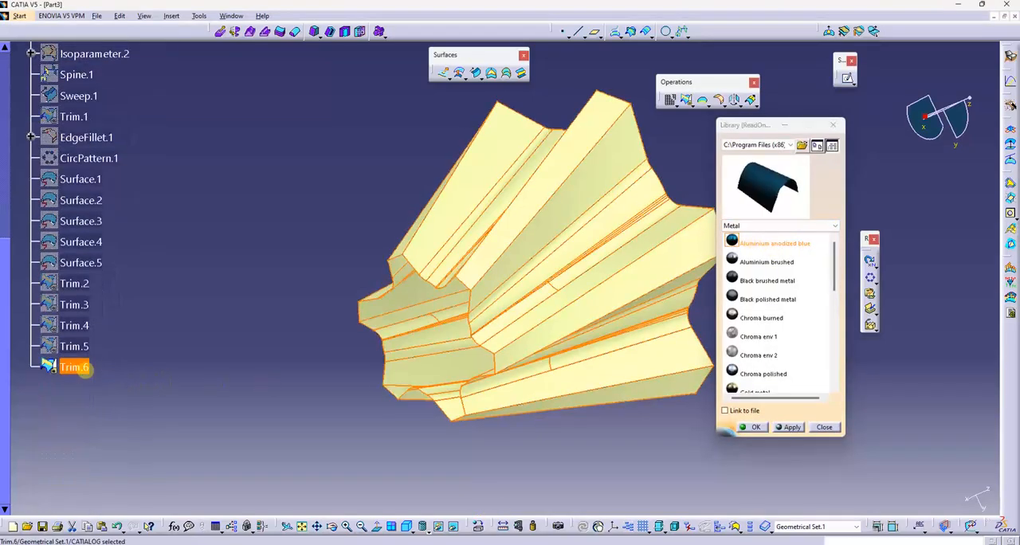
{"action": "left_click", "coordinate": [790, 427]}
{"action": "left_click", "coordinate": [644, 417]}
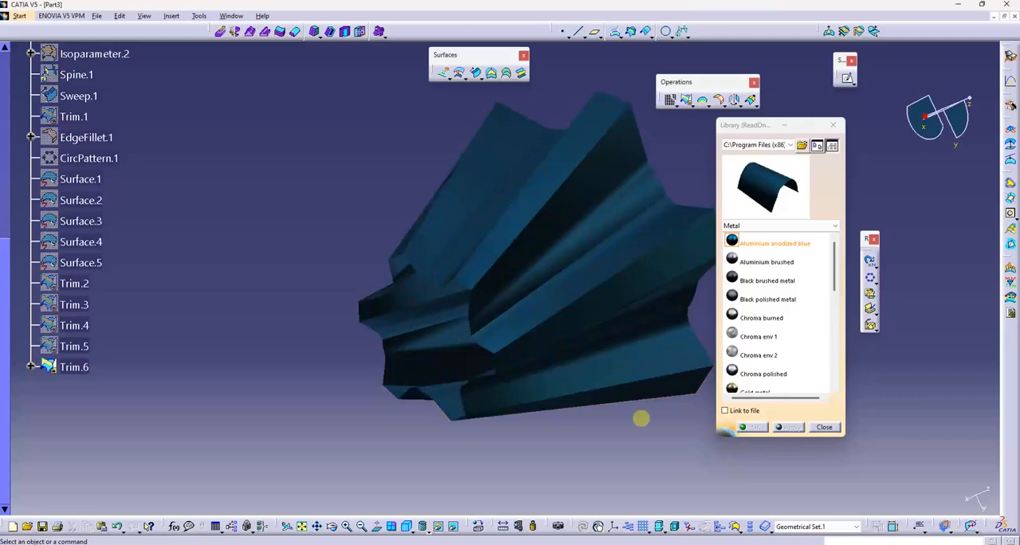
- Apply the Black polished metal material to Trim.6
{"action": "middle_click_drag", "start_coordinate": [644, 417], "coordinate": [654, 399]}
{"action": "left_click", "coordinate": [764, 299]}
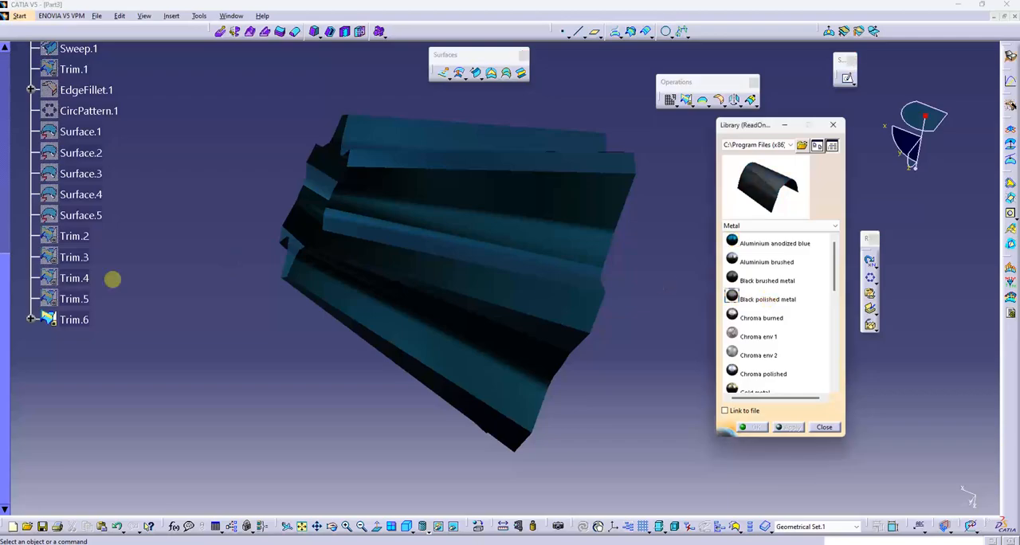
{"action": "left_click", "coordinate": [72, 318]}
{"action": "left_click", "coordinate": [791, 428]}
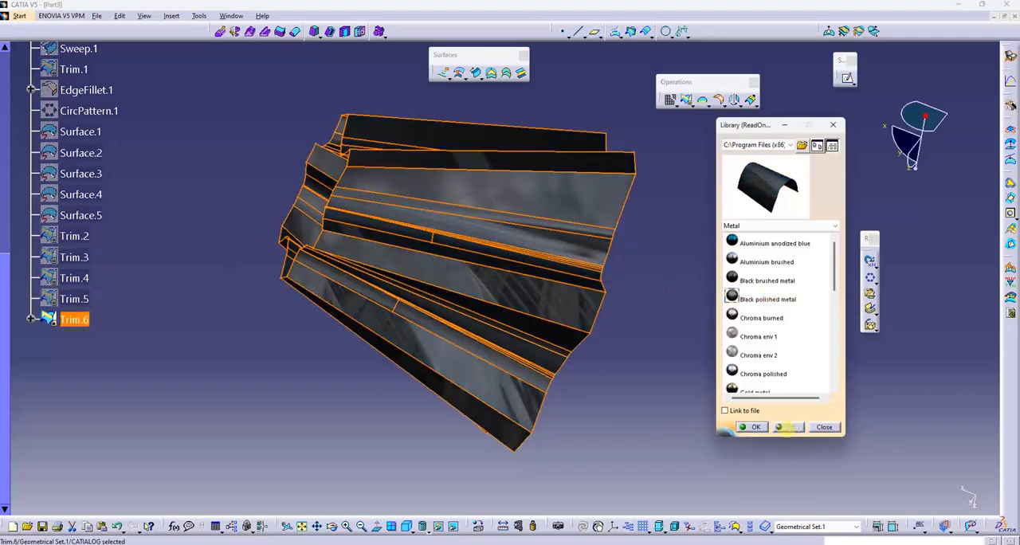
{"action": "left_click", "coordinate": [606, 380]}
{"action": "middle_click_drag", "start_coordinate": [605, 380], "coordinate": [518, 329]}
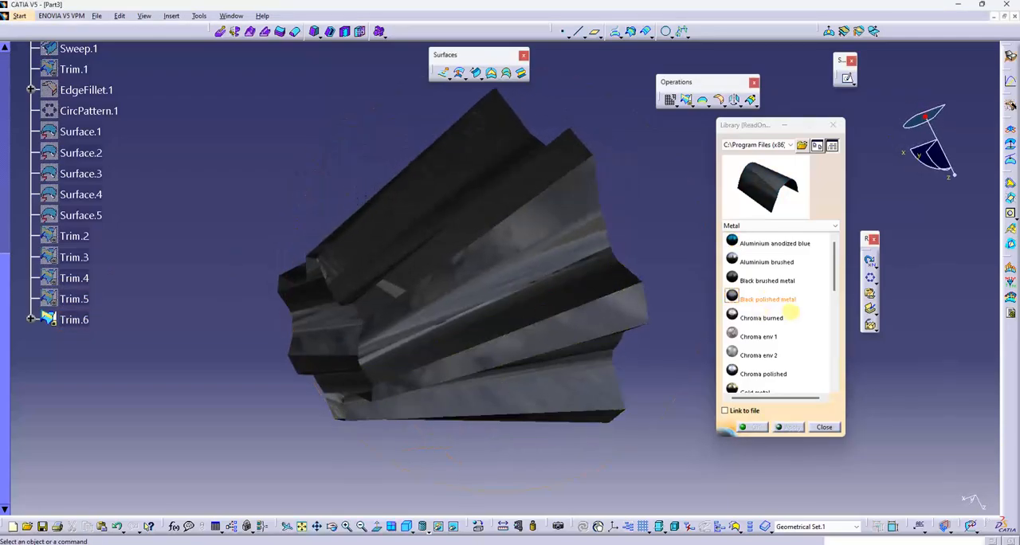
- Apply the Chroma polished metal material to Trim.6 and close the material library
{"action": "left_click", "coordinate": [762, 373]}
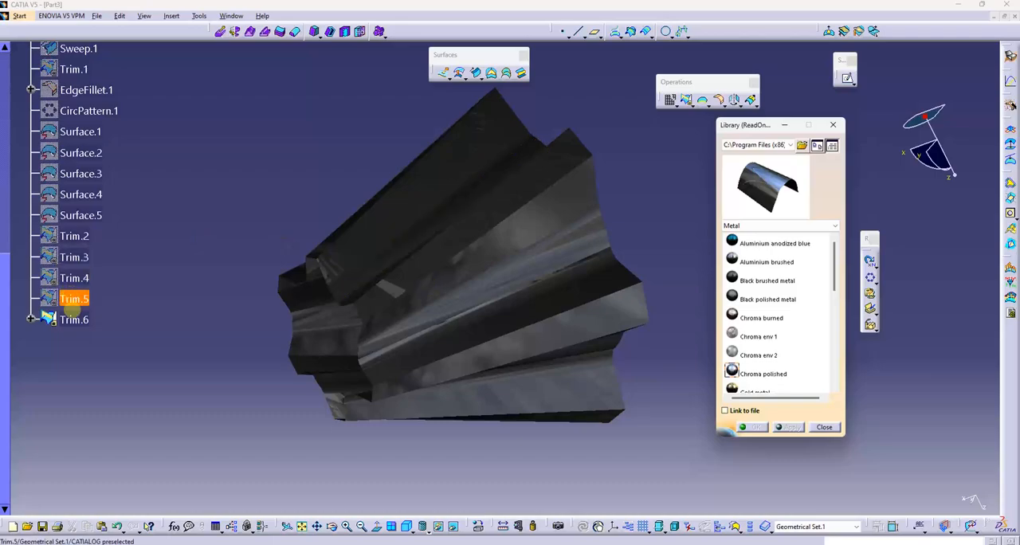
{"action": "left_click", "coordinate": [80, 318]}
{"action": "left_click", "coordinate": [792, 428]}
{"action": "left_click", "coordinate": [749, 427]}
{"action": "left_click", "coordinate": [676, 461]}
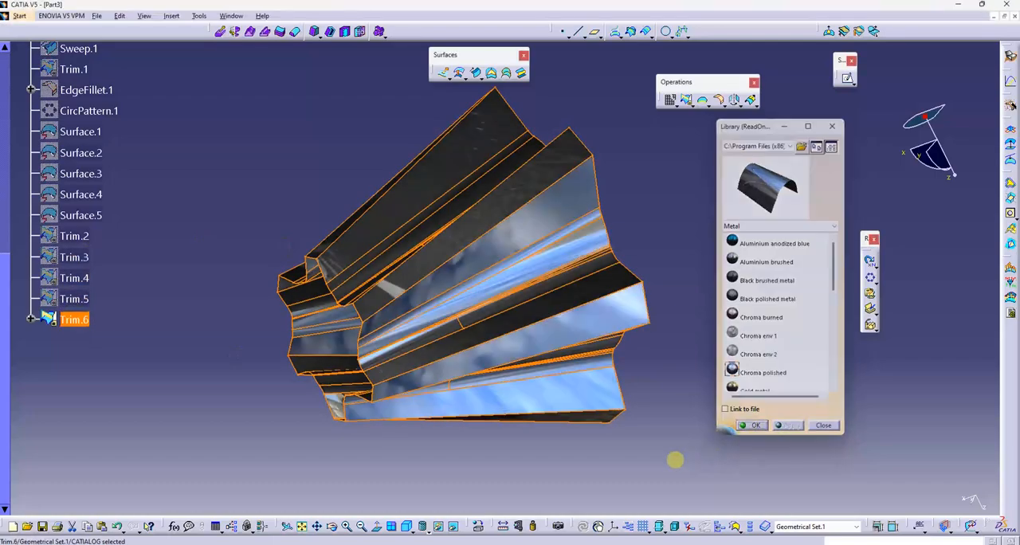
{"action": "middle_click_drag", "start_coordinate": [677, 461], "coordinate": [567, 198]}
- Dock the floating Surfaces and Operations toolbars and the two remaining small floating toolbars along the window borders
{"action": "left_click_drag", "start_coordinate": [489, 55], "coordinate": [488, 31]}
{"action": "left_click_drag", "start_coordinate": [705, 81], "coordinate": [707, 31]}
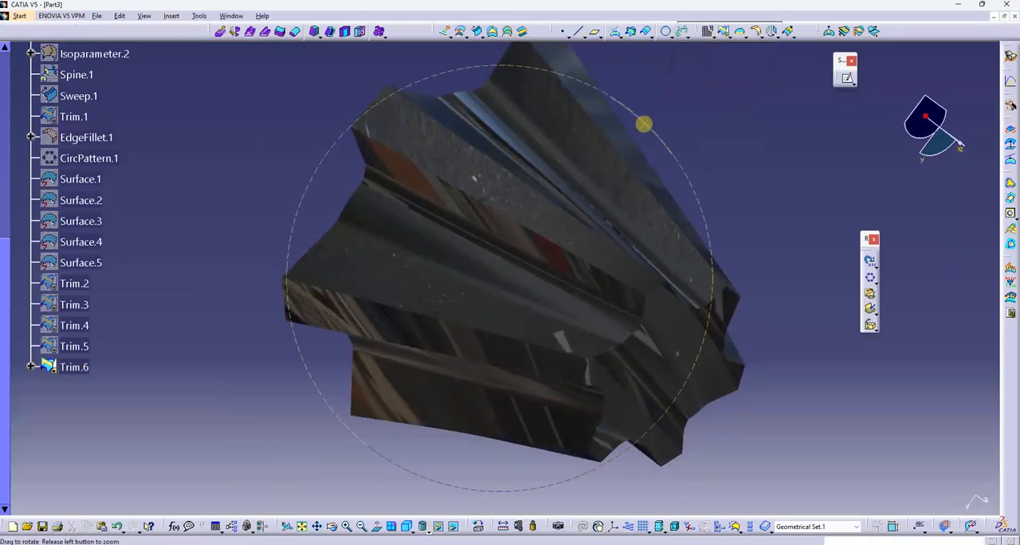
{"action": "middle_click_drag", "start_coordinate": [644, 123], "coordinate": [903, 256]}
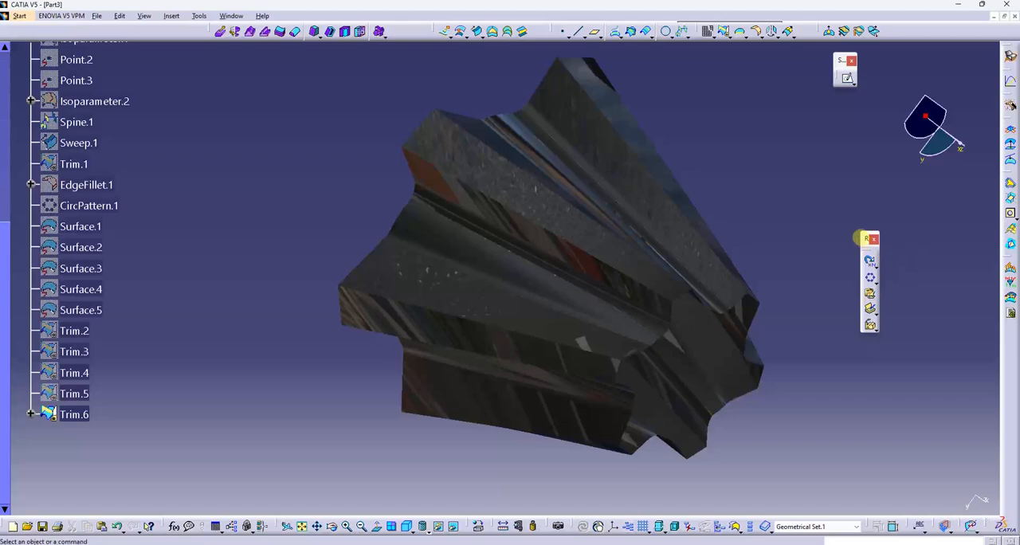
{"action": "left_click_drag", "start_coordinate": [861, 238], "coordinate": [1002, 329]}
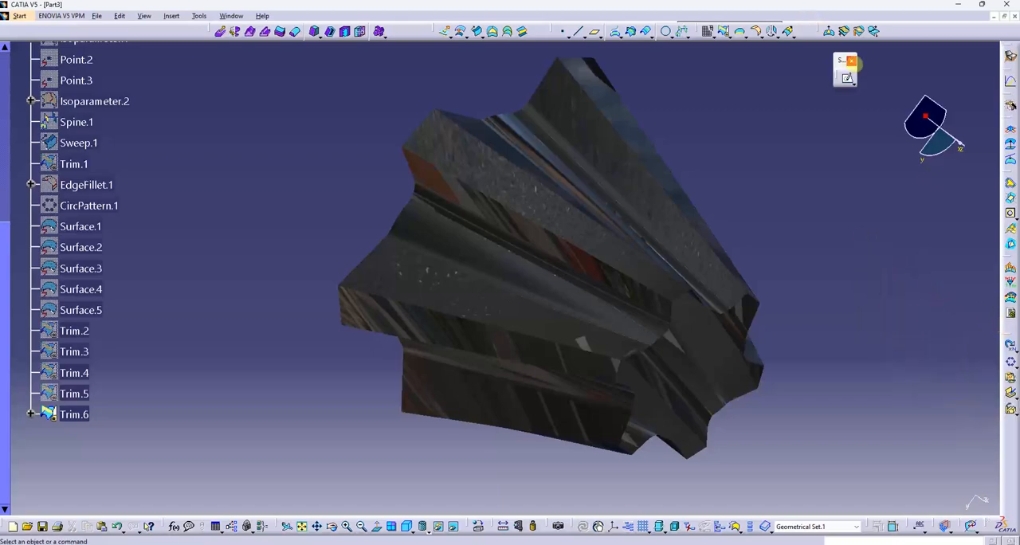
{"action": "left_click_drag", "start_coordinate": [847, 72], "coordinate": [900, 30]}
- Reopen the material library and browse the Metal materials for another finish for Trim.6
{"action": "middle_click_drag", "start_coordinate": [811, 150], "coordinate": [782, 150]}
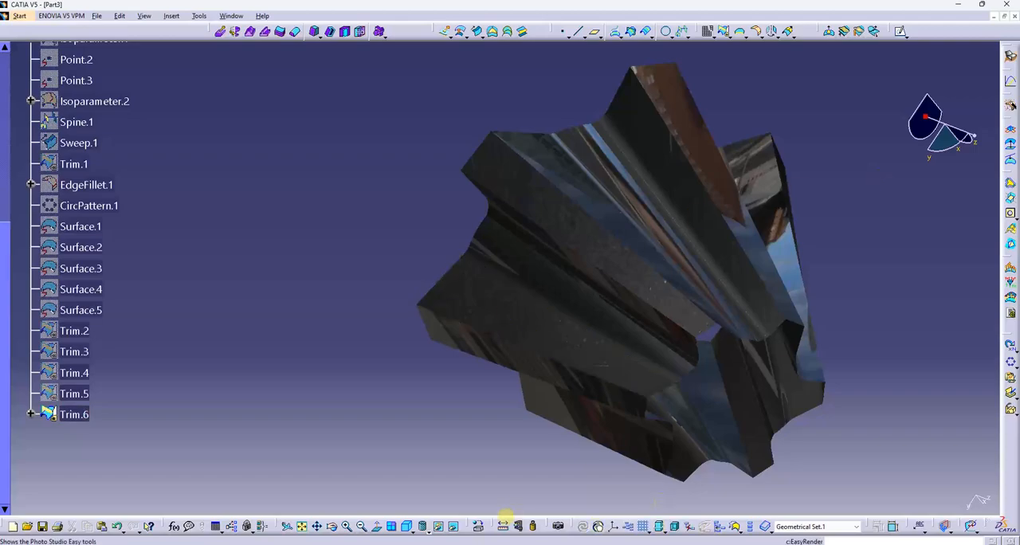
{"action": "left_click", "coordinate": [476, 527]}
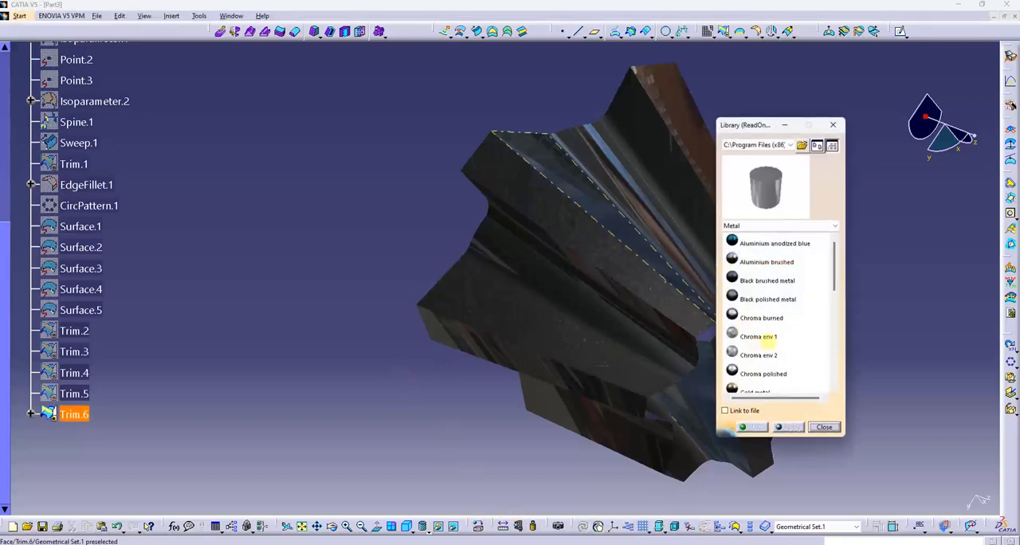
{"action": "scroll", "coordinate": [792, 322], "scroll_direction": "down", "scroll_amount": 1}
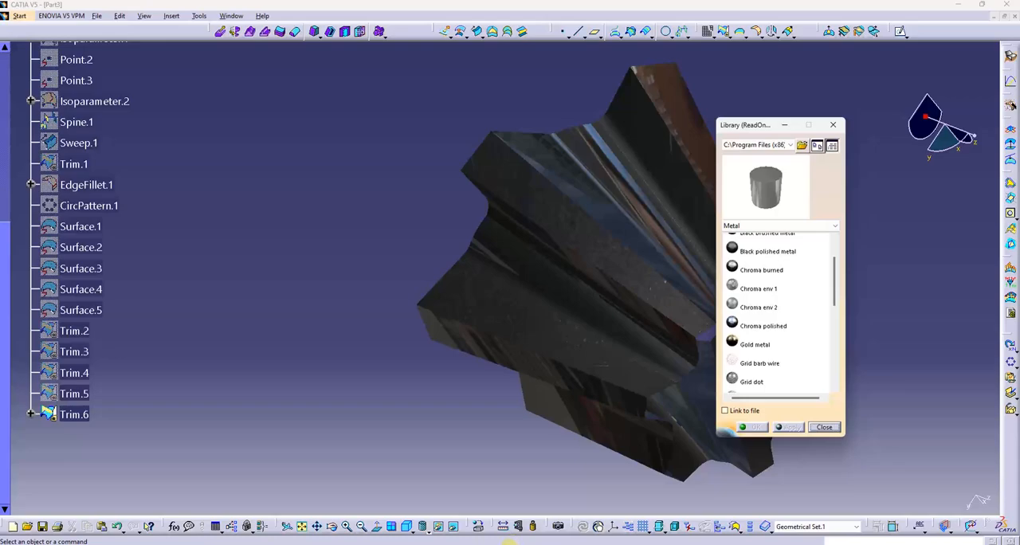